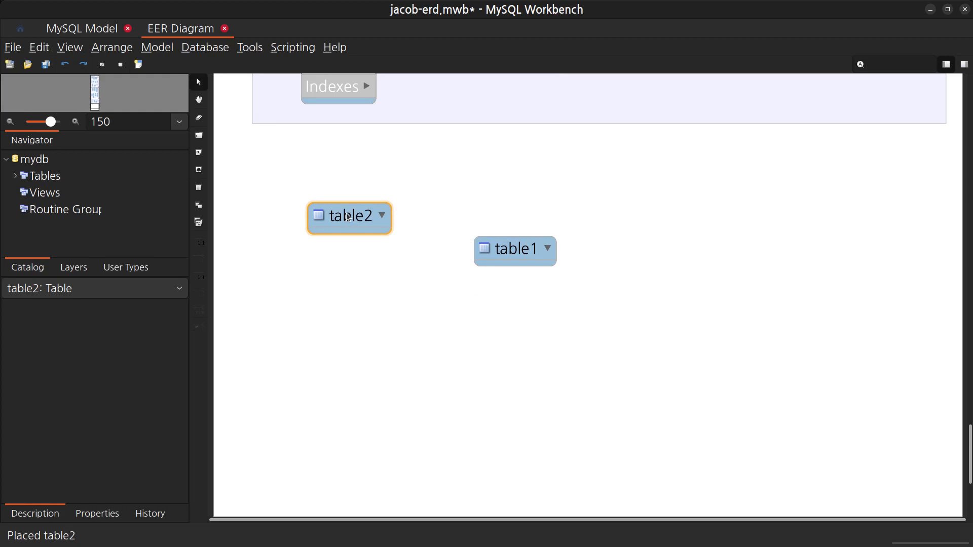
Place a third table in the empty area to the right of table1
{"action": "key", "text": "t"}
{"action": "left_click", "coordinate": [832, 217]}
{"action": "left_click_drag", "start_coordinate": [831, 217], "coordinate": [839, 253]}
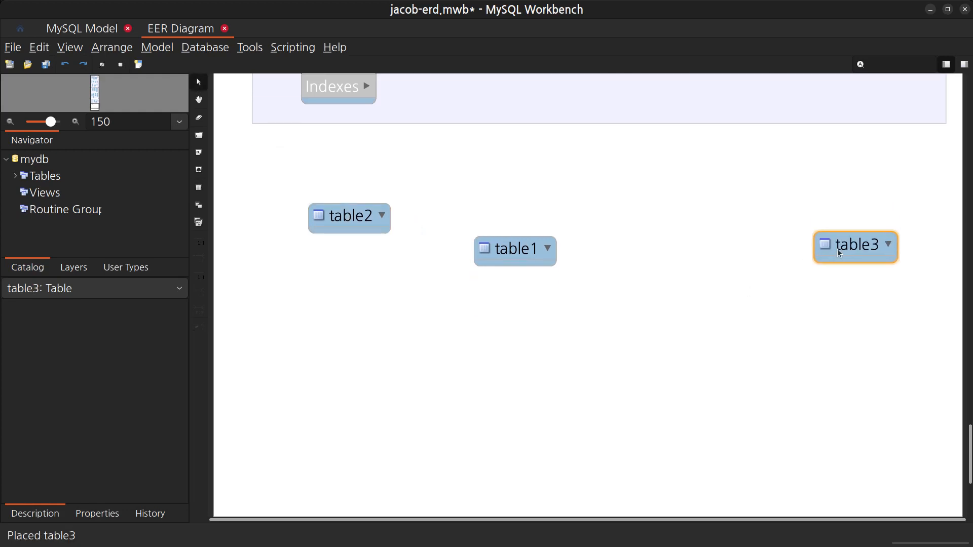
Rename table2 as 공급자
{"action": "double_click", "coordinate": [358, 217]}
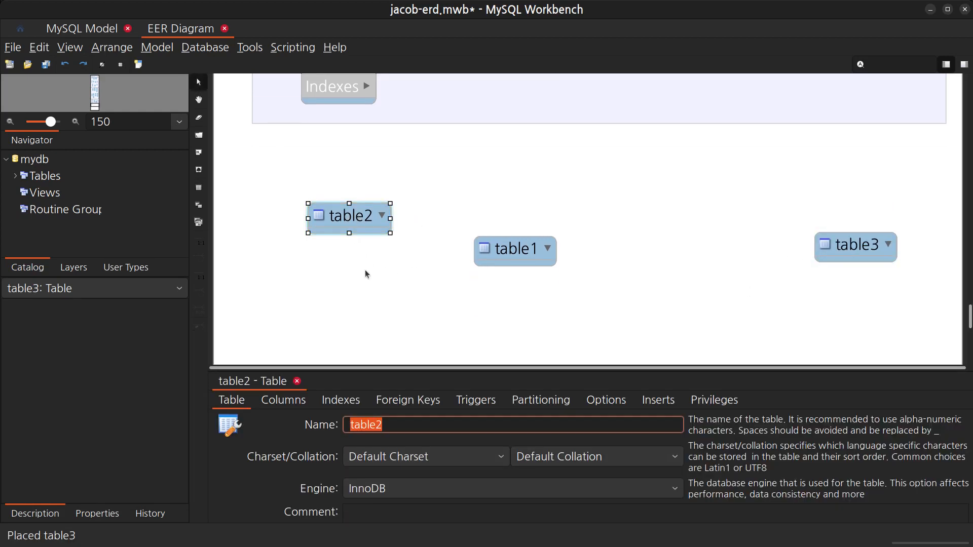
{"action": "left_click_drag", "start_coordinate": [430, 374], "coordinate": [429, 287]}
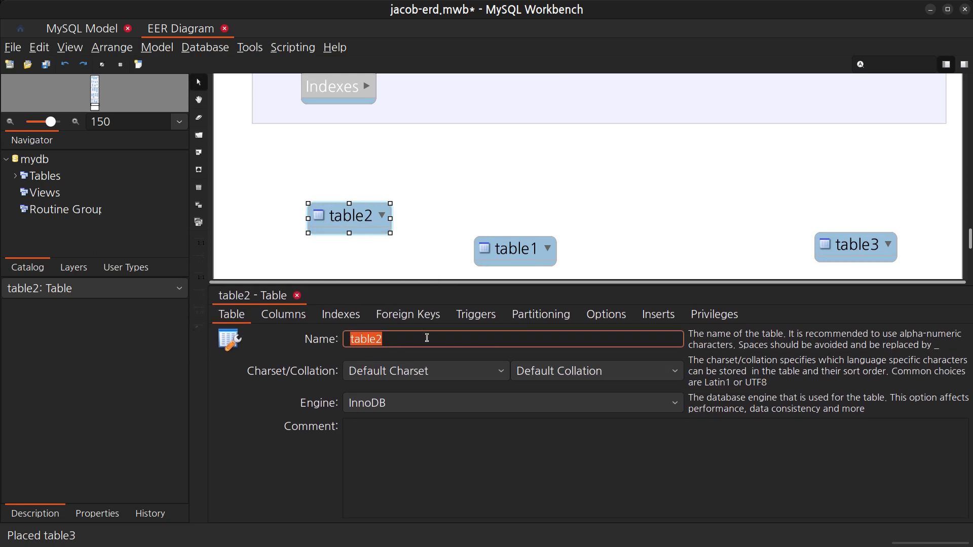
{"action": "type", "text": "공급자"}
{"action": "key", "text": "Return"}
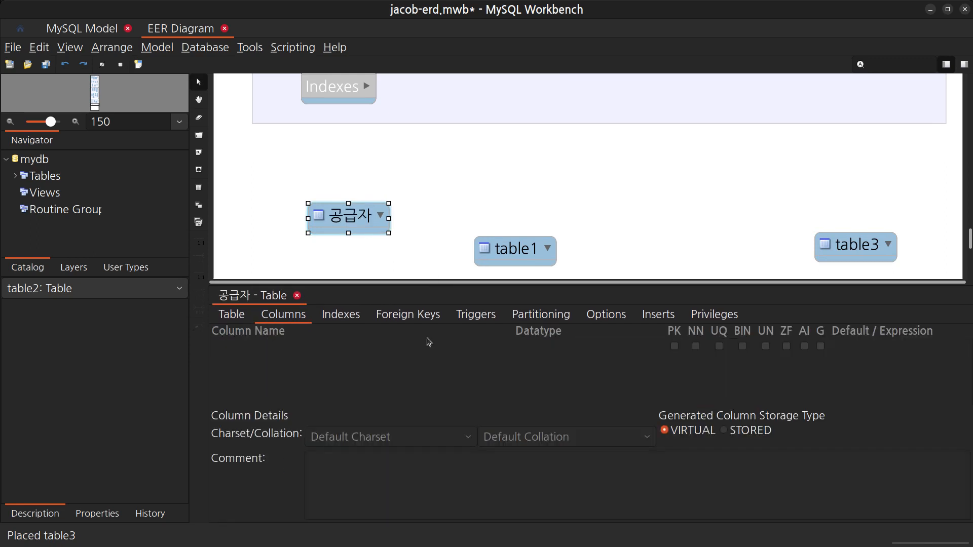
Add the INT primary key column 공급자등록번호 to the 공급자 table
{"action": "left_click", "coordinate": [338, 349]}
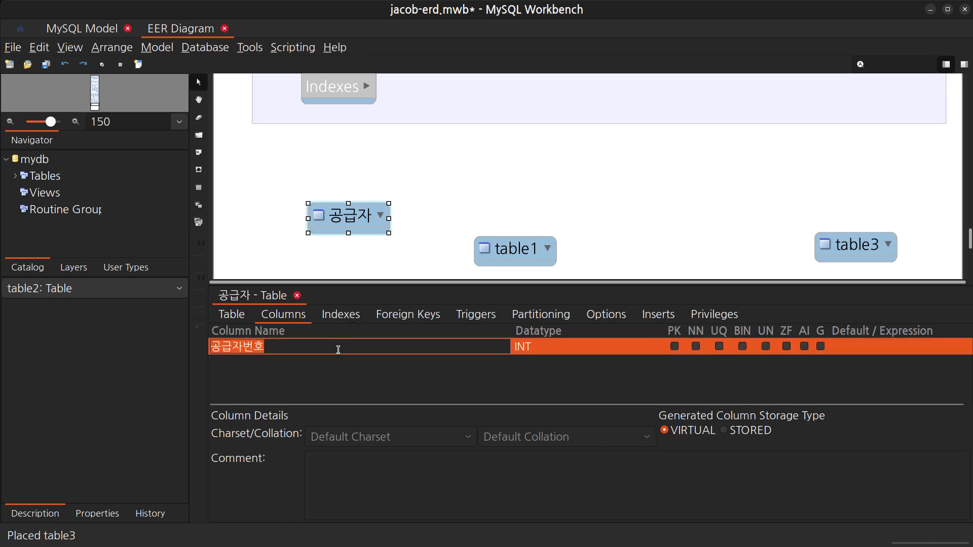
{"action": "left_click", "coordinate": [243, 350]}
{"action": "type", "text": "등록"}
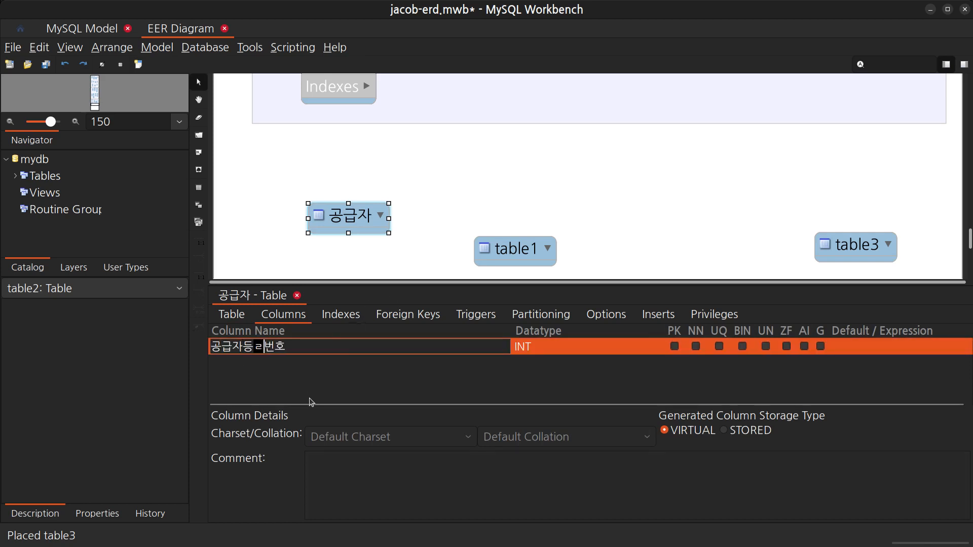
{"action": "key", "text": "Return"}
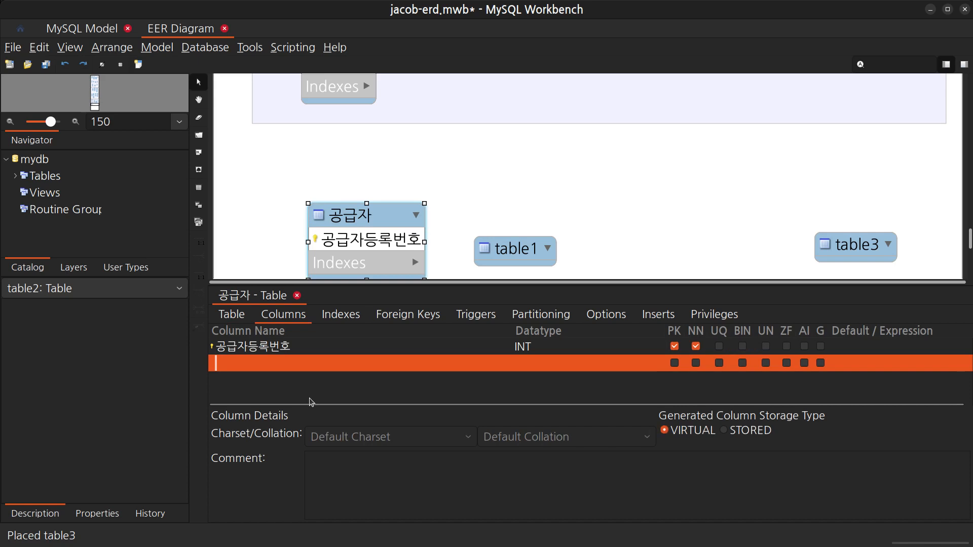
Add the VARCHAR(45) columns 상호, 대표성명 and 사업장주소 to the 공급자 table
{"action": "type", "text": "생"}
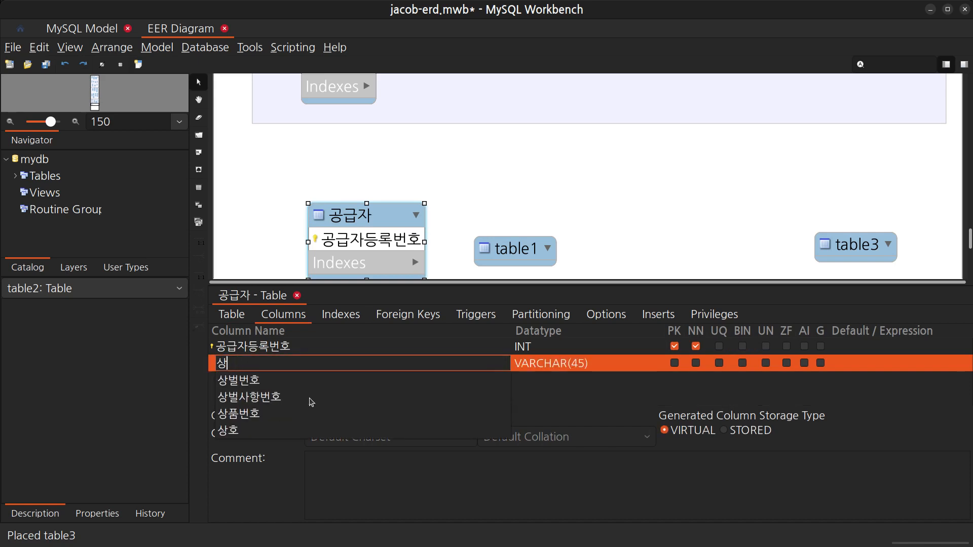
{"action": "type", "text": "호"}
{"action": "key", "text": "Return"}
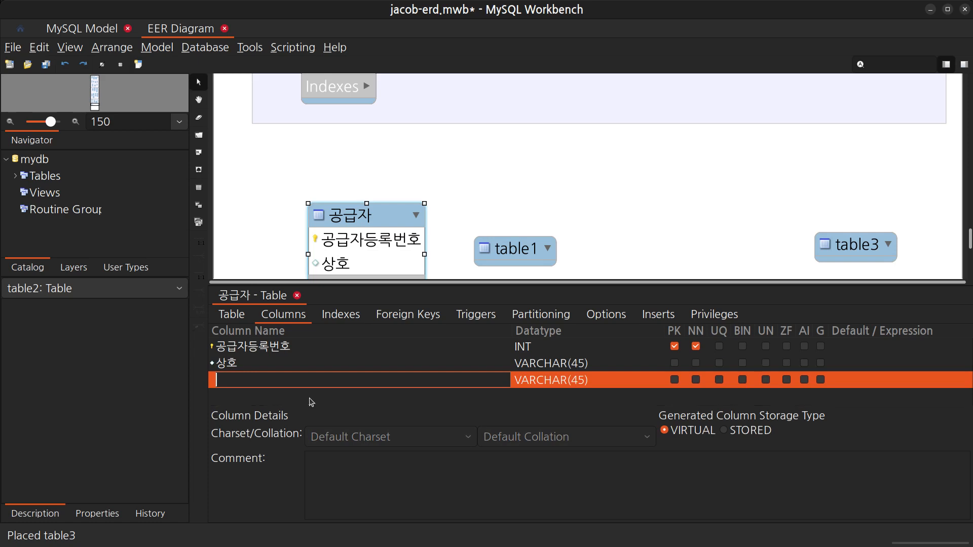
{"action": "type", "text": "대표성명"}
{"action": "key", "text": "Return"}
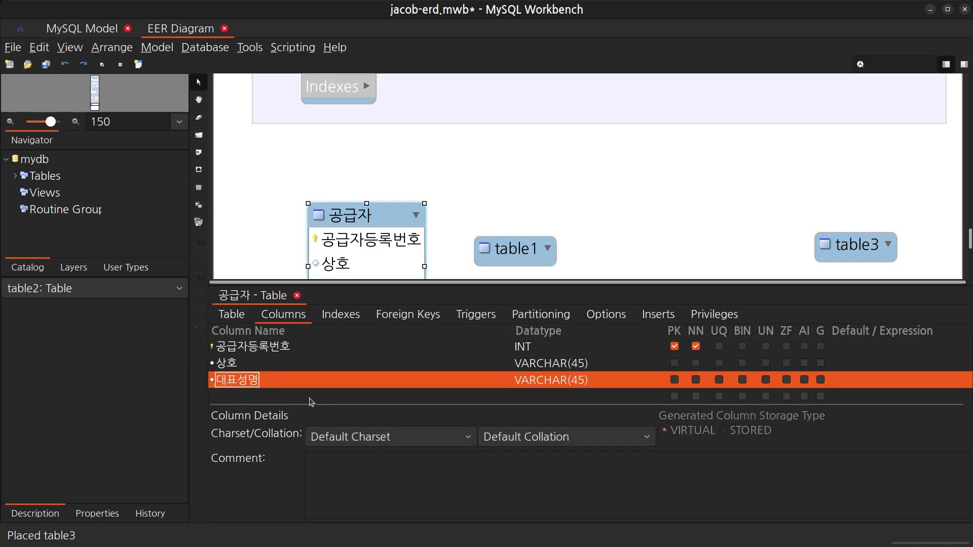
{"action": "type", "text": "사업장줏"}
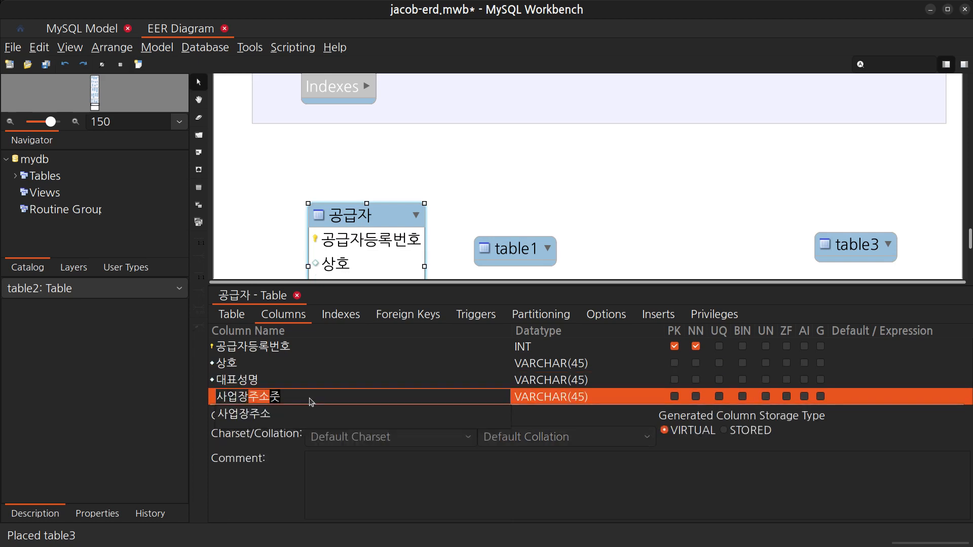
{"action": "key", "text": "Return"}
Add the VARCHAR(45) columns 업태, 종목 and 전화번호 to the 공급자 table
{"action": "type", "text": "업ㅌ"}
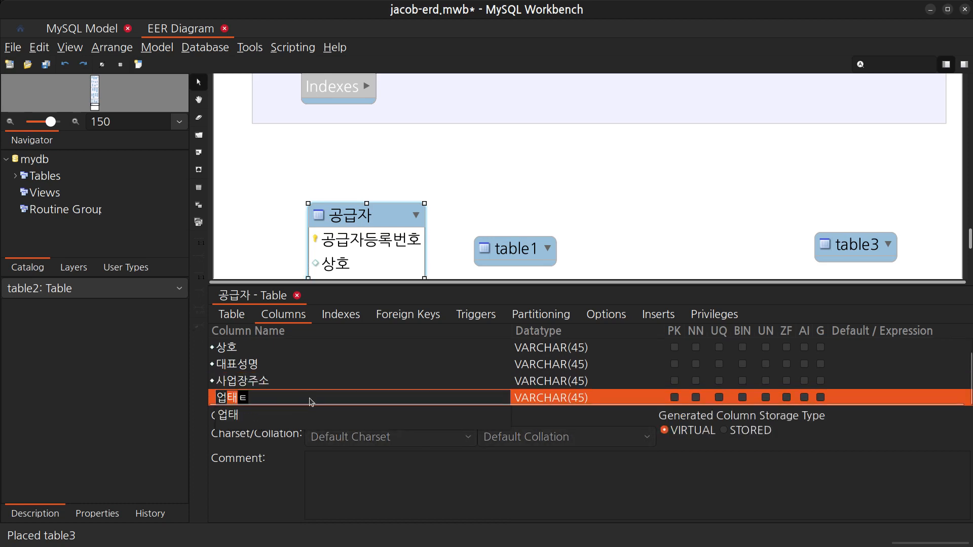
{"action": "key", "text": "Return"}
{"action": "type", "text": "종ㄹ"}
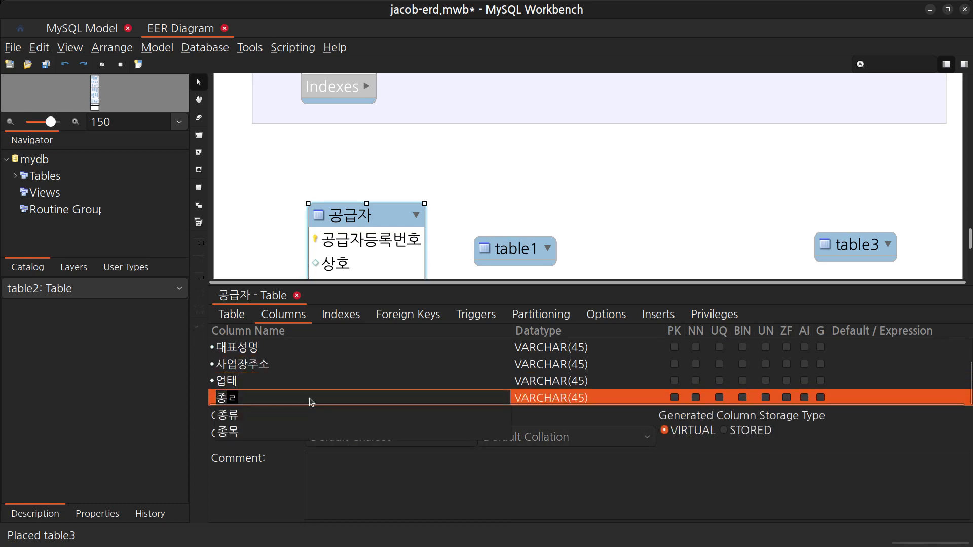
{"action": "type", "text": "ㄱ"}
{"action": "key", "text": "Return"}
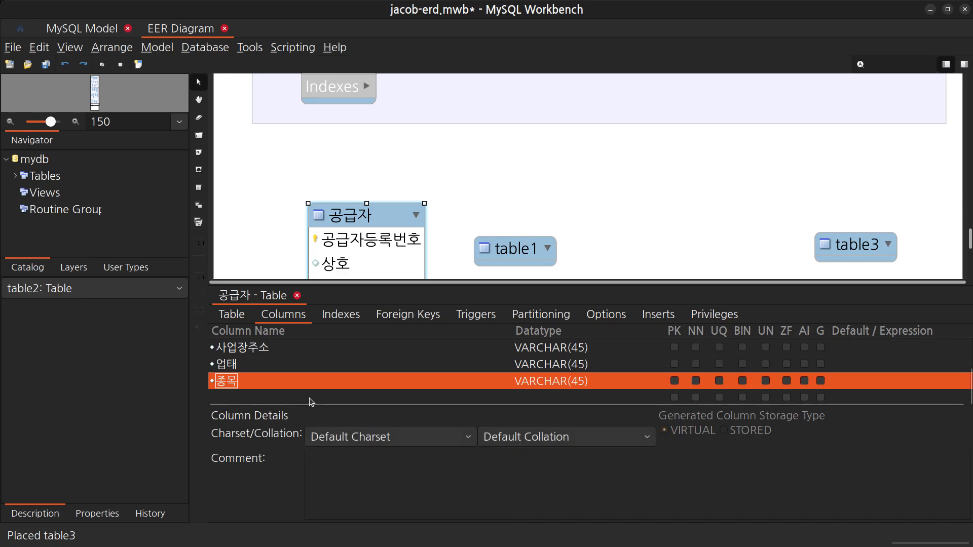
{"action": "type", "text": "전화번호"}
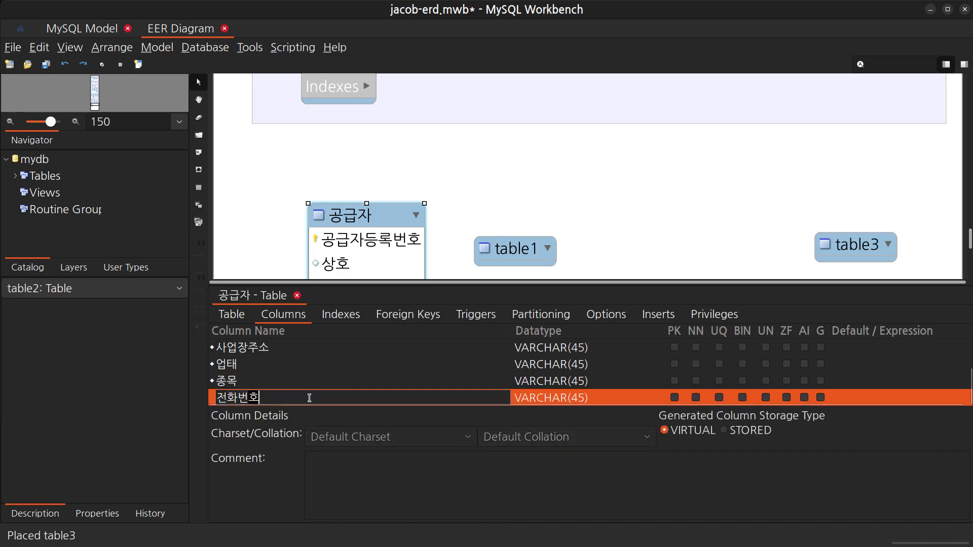
{"action": "key", "text": "Return"}
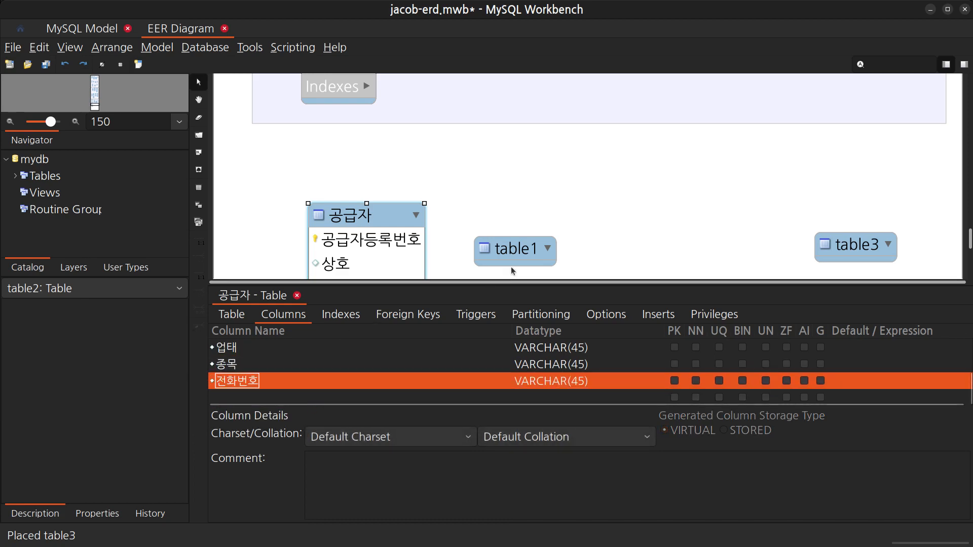
Rename table1 as 견적서 and give it the INT primary key column 견적서번호
{"action": "left_click_drag", "start_coordinate": [520, 253], "coordinate": [533, 248]}
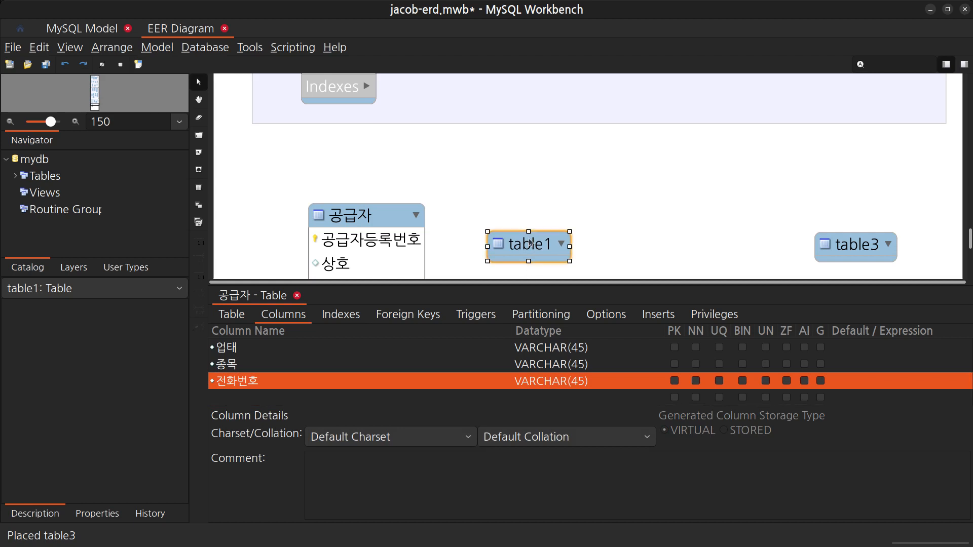
{"action": "double_click", "coordinate": [527, 250]}
{"action": "left_click", "coordinate": [227, 315]}
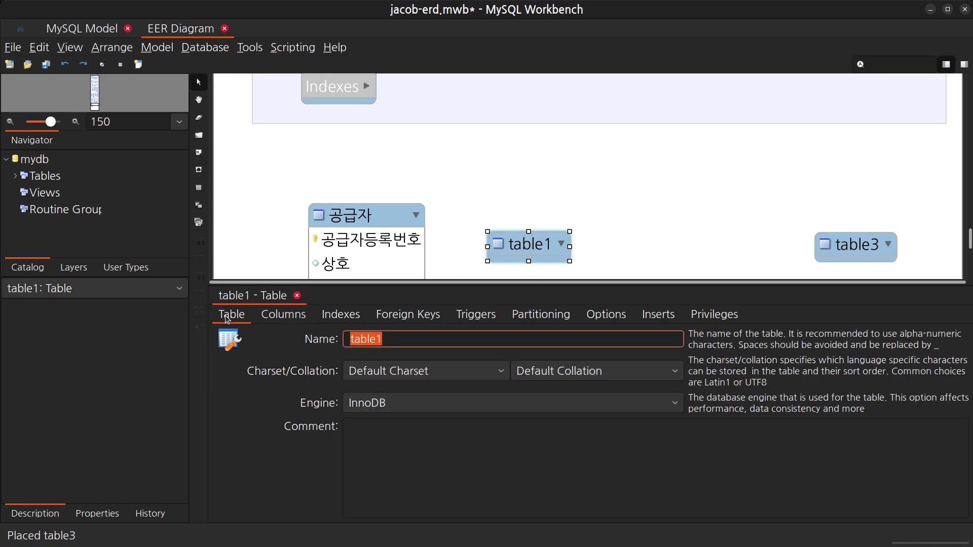
{"action": "type", "text": "ㄱ적서"}
{"action": "key", "text": "Return"}
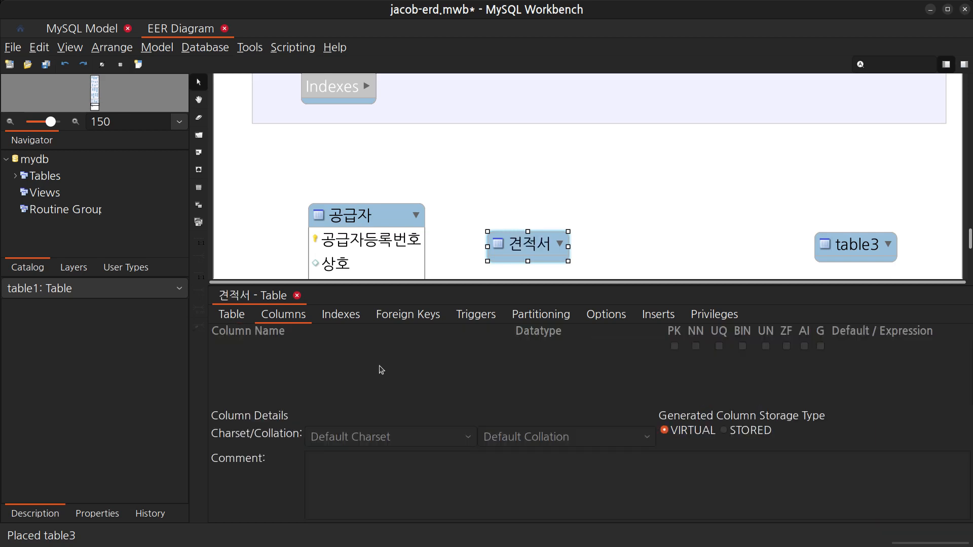
{"action": "double_click", "coordinate": [357, 353]}
{"action": "key", "text": "Return"}
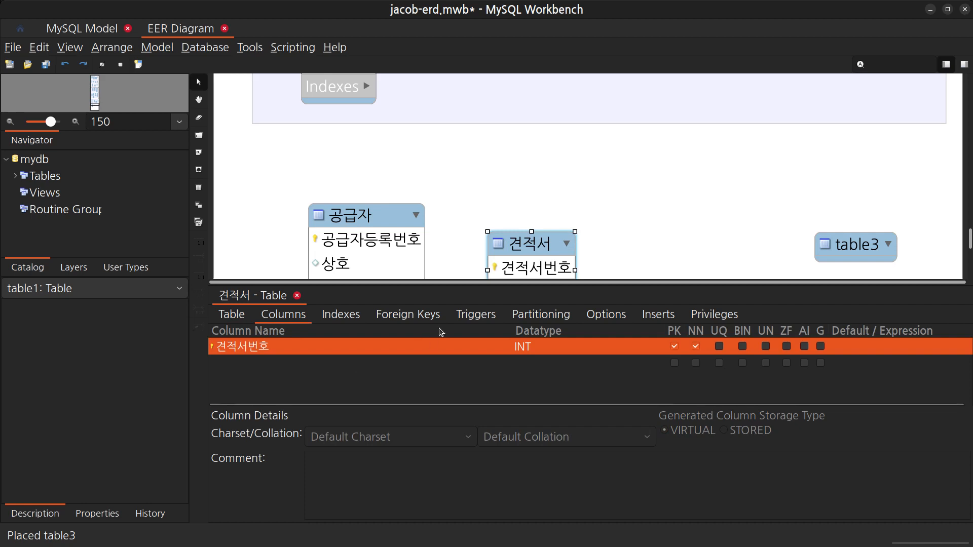
Try to link the 견적서 table to the 공급자 table with a relationship
{"action": "key", "text": "2"}
{"action": "left_click", "coordinate": [531, 246]}
{"action": "left_click", "coordinate": [386, 248]}
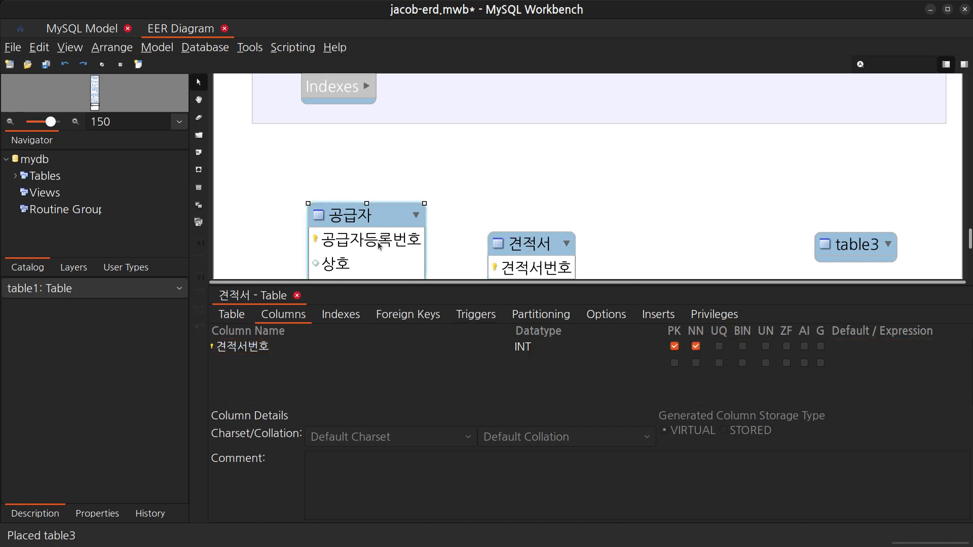
Create a non-identifying one-to-many relationship that puts the foreign key 공급자등록번호 in 견적서, referencing 공급자
{"action": "left_click_drag", "start_coordinate": [548, 285], "coordinate": [547, 419]}
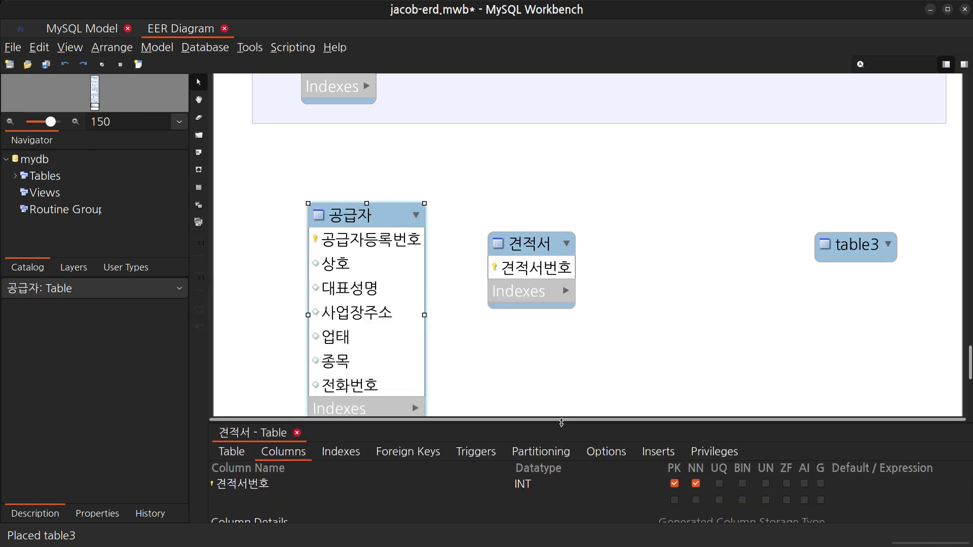
{"action": "key", "text": "2"}
{"action": "left_click", "coordinate": [508, 274]}
{"action": "left_click", "coordinate": [381, 251]}
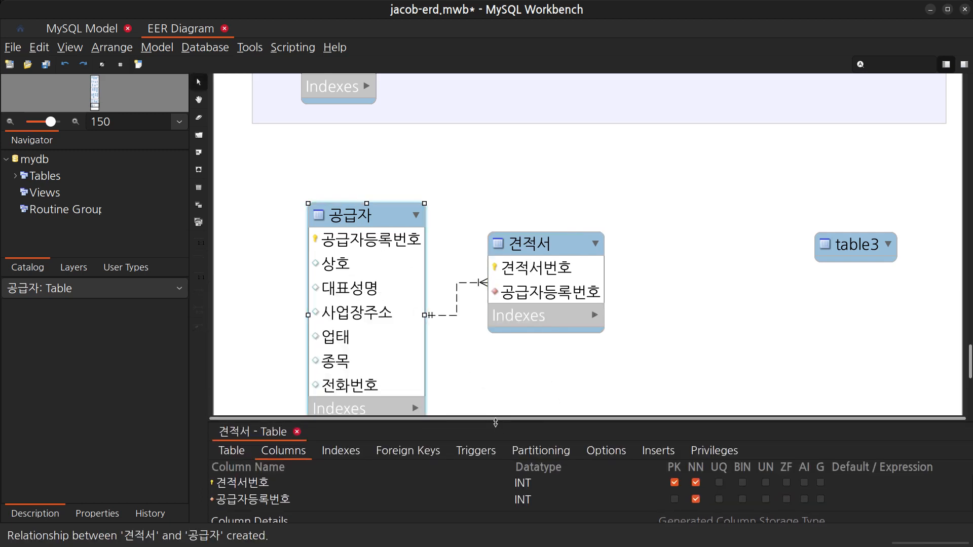
Add the VARCHAR(45) columns 견적일 and 수신자 to the 견적서 table
{"action": "left_click_drag", "start_coordinate": [497, 424], "coordinate": [416, 278]}
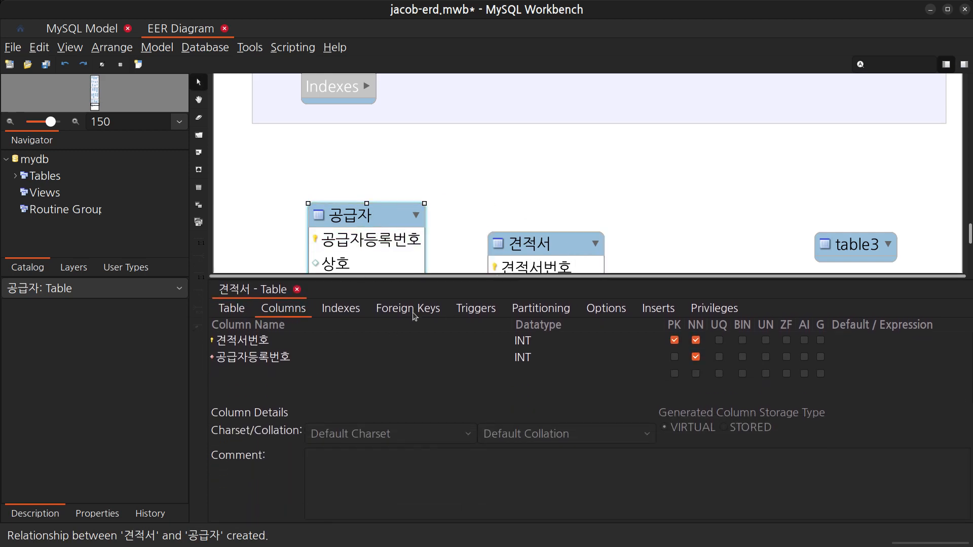
{"action": "left_click", "coordinate": [321, 374]}
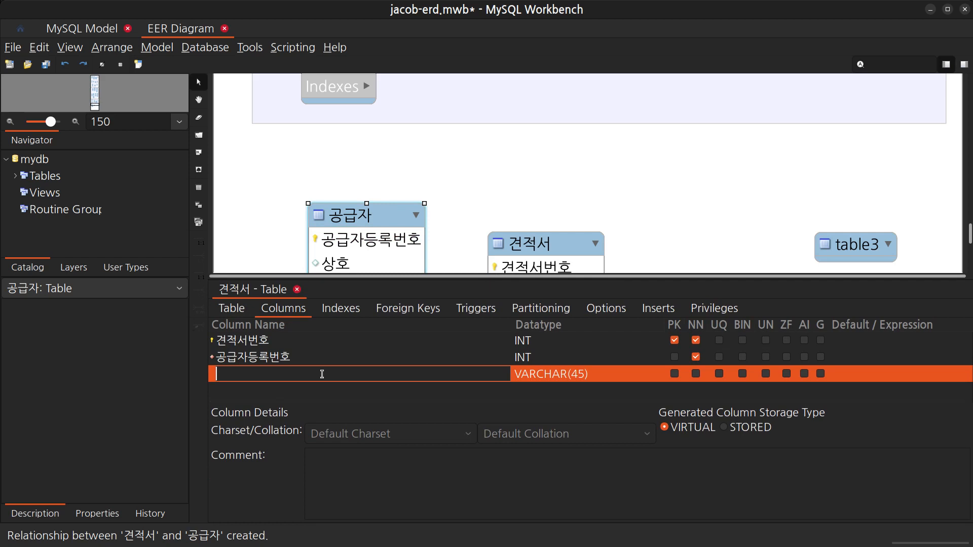
{"action": "type", "text": "날ㅉ"}
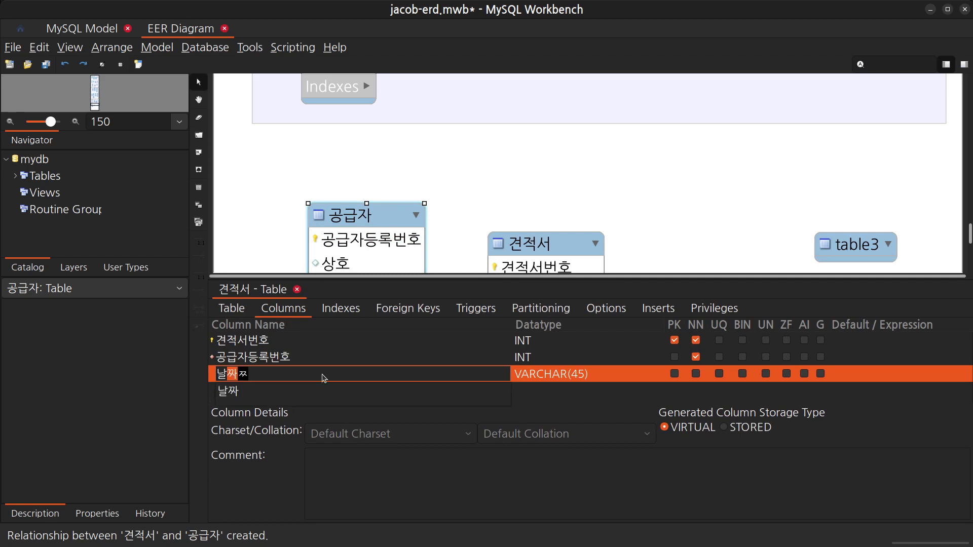
{"action": "key", "text": "Return"}
{"action": "key", "text": "BackSpace"}
{"action": "key", "text": "BackSpace"}
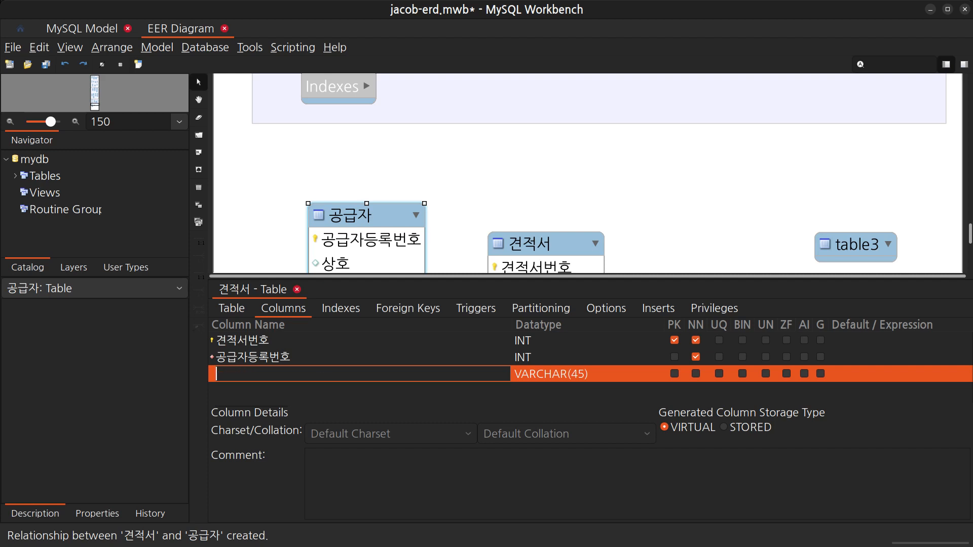
{"action": "type", "text": "견적이ㄹ"}
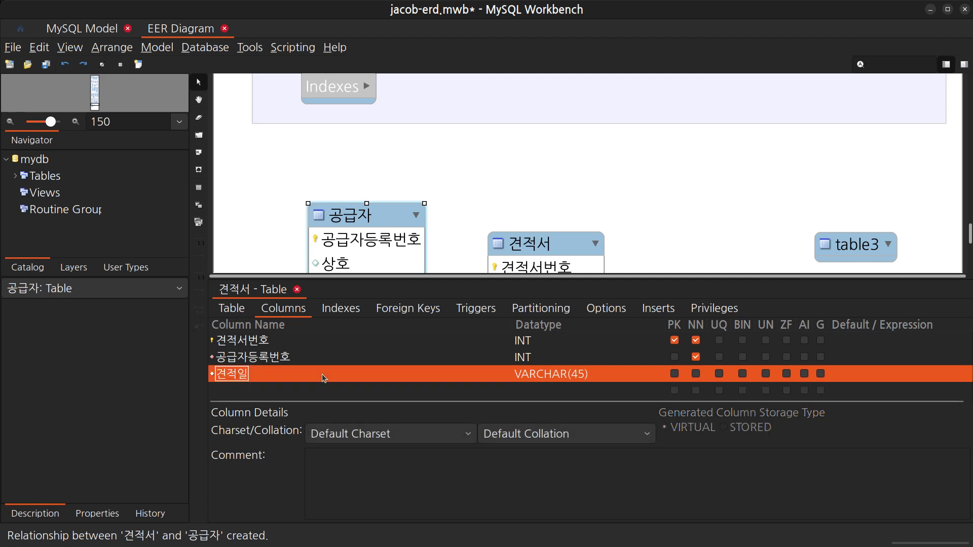
{"action": "key", "text": "Return"}
{"action": "type", "text": "수신자자"}
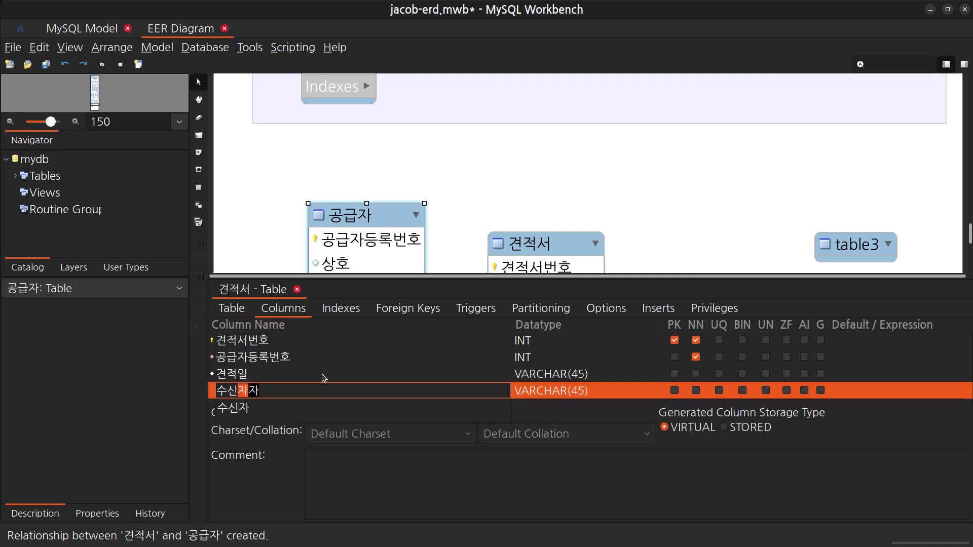
{"action": "key", "text": "Return"}
Add the VARCHAR(45) columns 담당, 공급가액 and 부가세 to the 견적서 table
{"action": "type", "text": "담당재"}
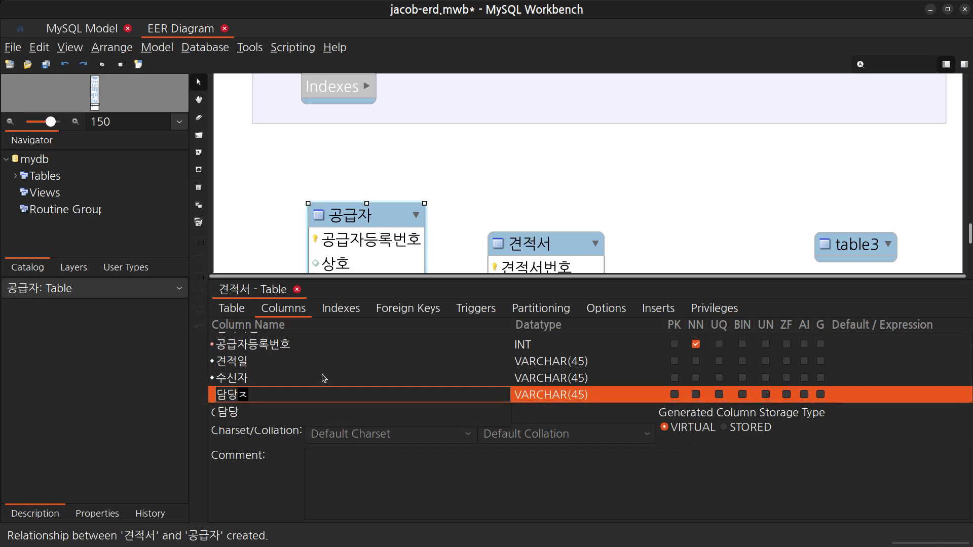
{"action": "key", "text": "BackSpace"}
{"action": "key", "text": "Return"}
{"action": "key", "text": "Return"}
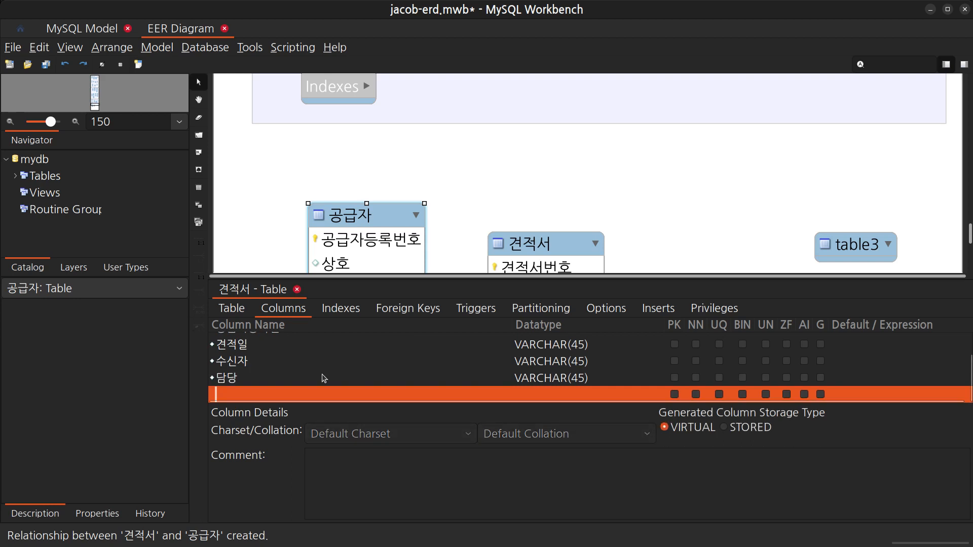
{"action": "type", "text": "공그"}
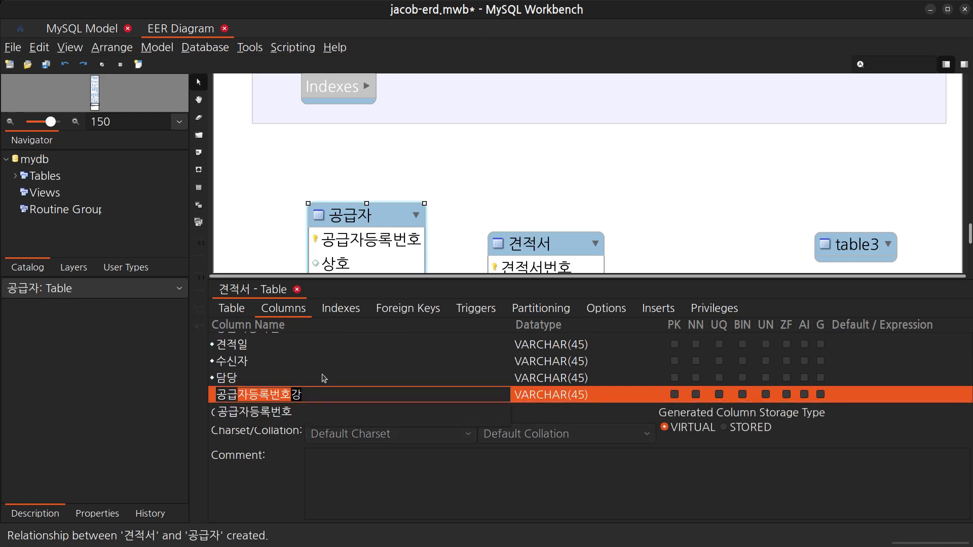
{"action": "type", "text": "가액"}
{"action": "key", "text": "Return"}
{"action": "key", "text": "Return"}
{"action": "type", "text": "부가세"}
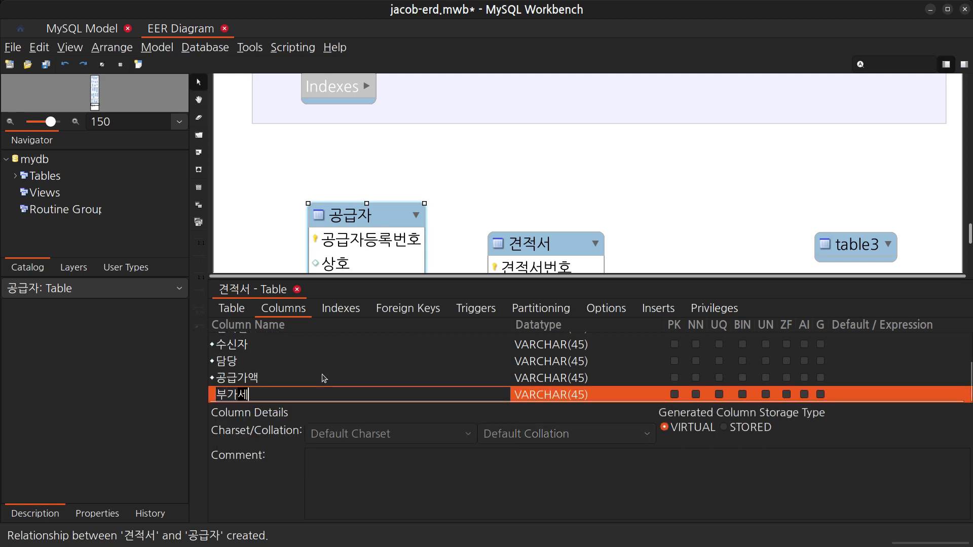
{"action": "key", "text": "Return"}
{"action": "key", "text": "Return"}
Add the VARCHAR(45) columns 총계 and 비고 to the 견적서 table
{"action": "type", "text": "총"}
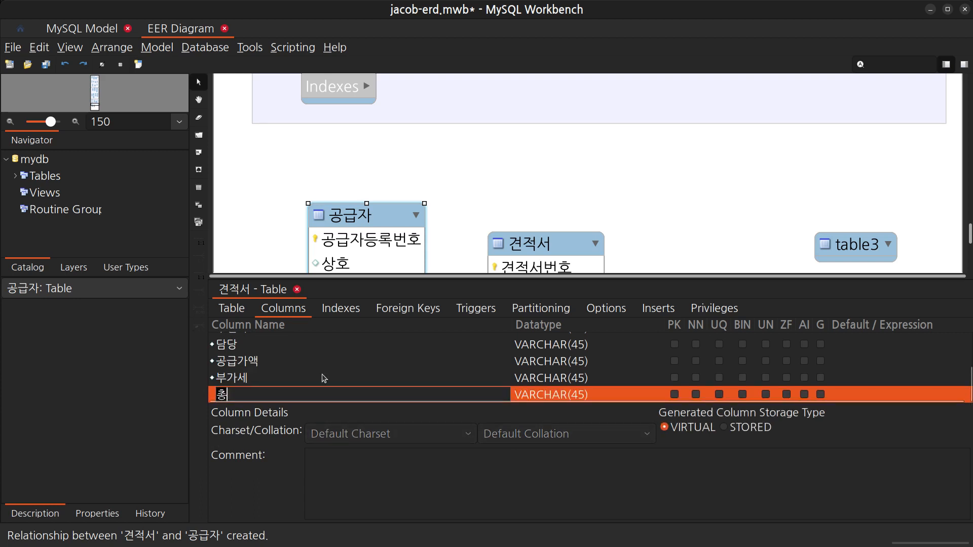
{"action": "type", "text": "계"}
{"action": "key", "text": "Return"}
{"action": "key", "text": "Return"}
{"action": "type", "text": "비"}
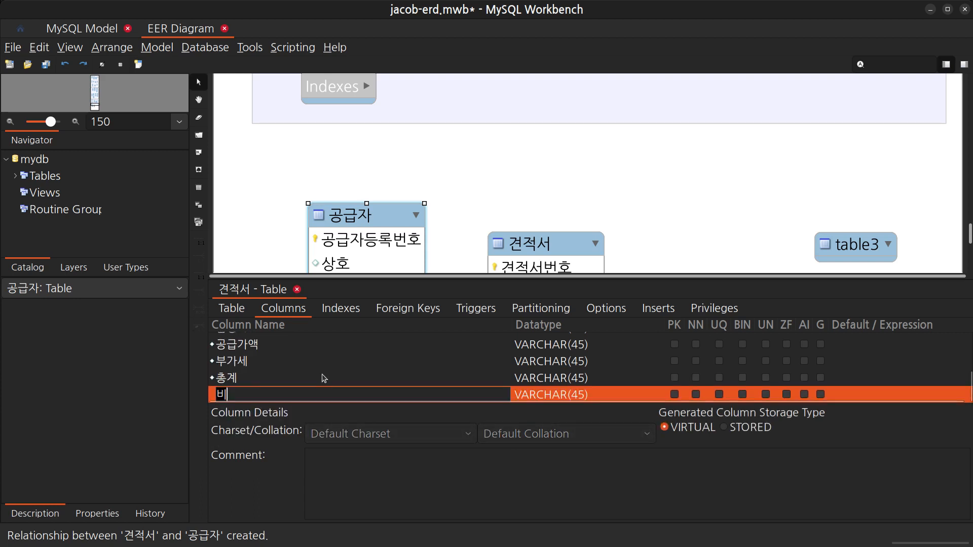
{"action": "type", "text": "고고"}
{"action": "key", "text": "Return"}
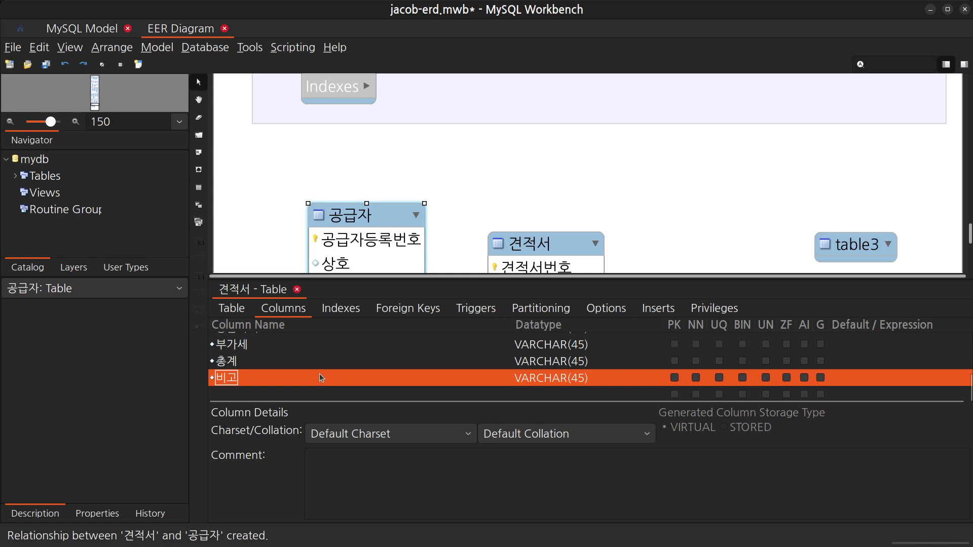
Rename the table3 table as 상품
{"action": "left_click_drag", "start_coordinate": [658, 276], "coordinate": [666, 324]}
{"action": "double_click", "coordinate": [849, 258]}
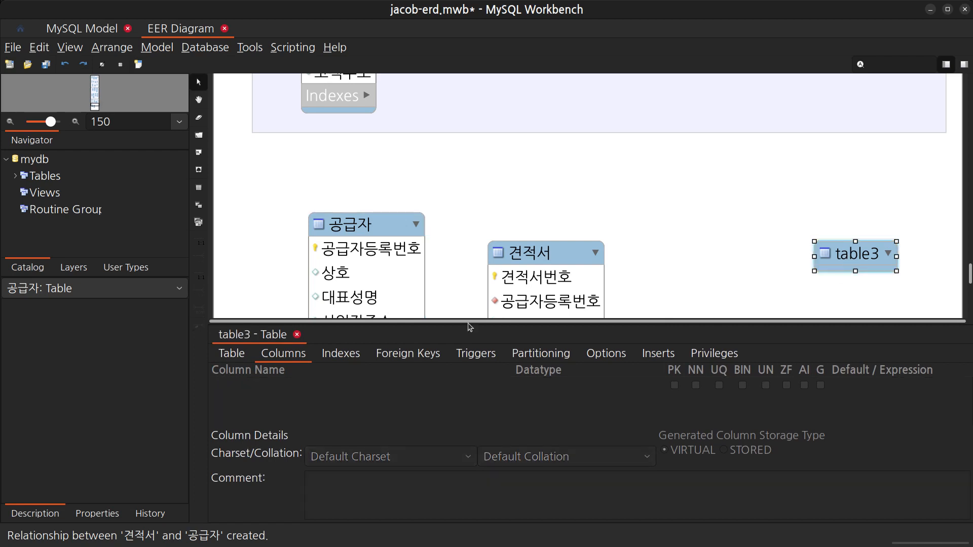
{"action": "type", "text": "ㅅ"}
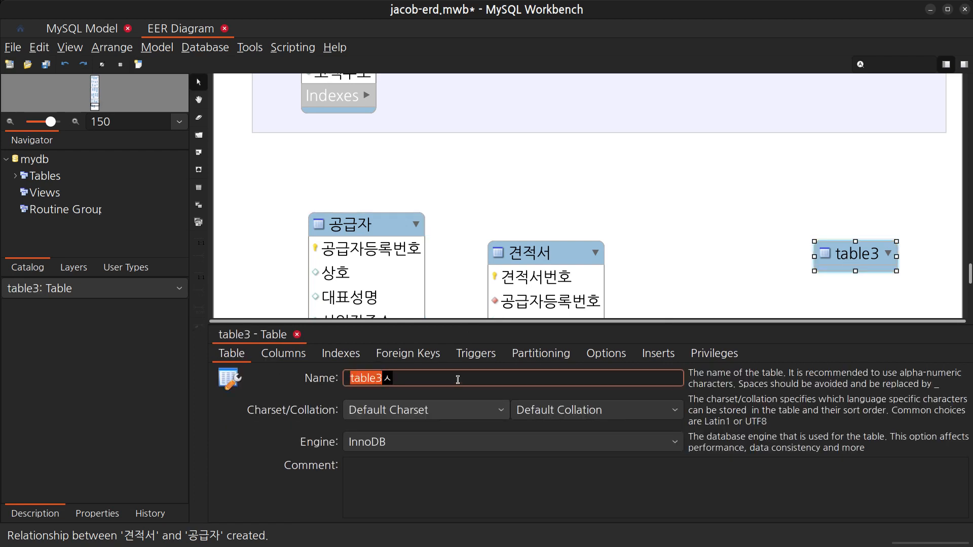
{"action": "type", "text": "품"}
{"action": "key", "text": "Return"}
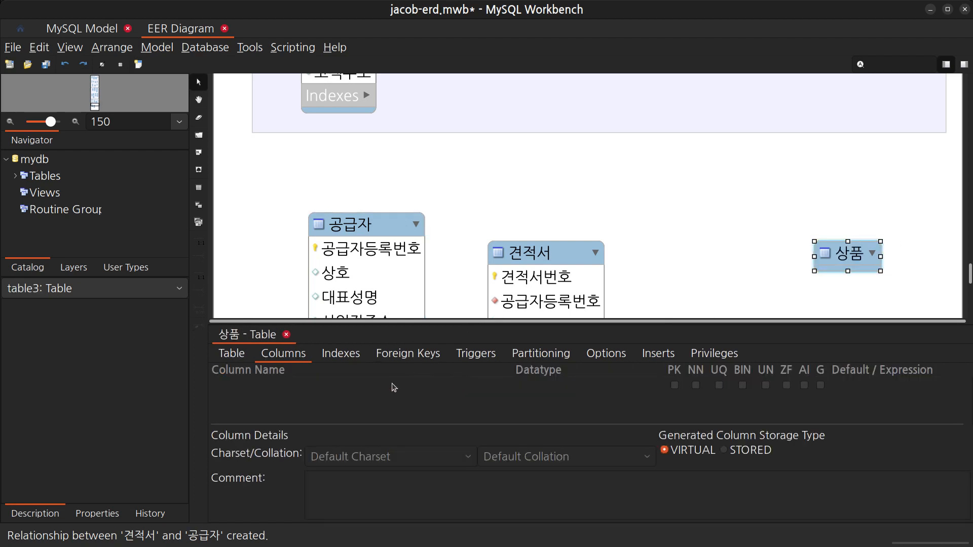
Add the INT primary key 상품번호 and the VARCHAR(45) columns 품명, 규격 and 단가 to the 상품 table
{"action": "left_click", "coordinate": [379, 387]}
{"action": "left_click", "coordinate": [360, 404]}
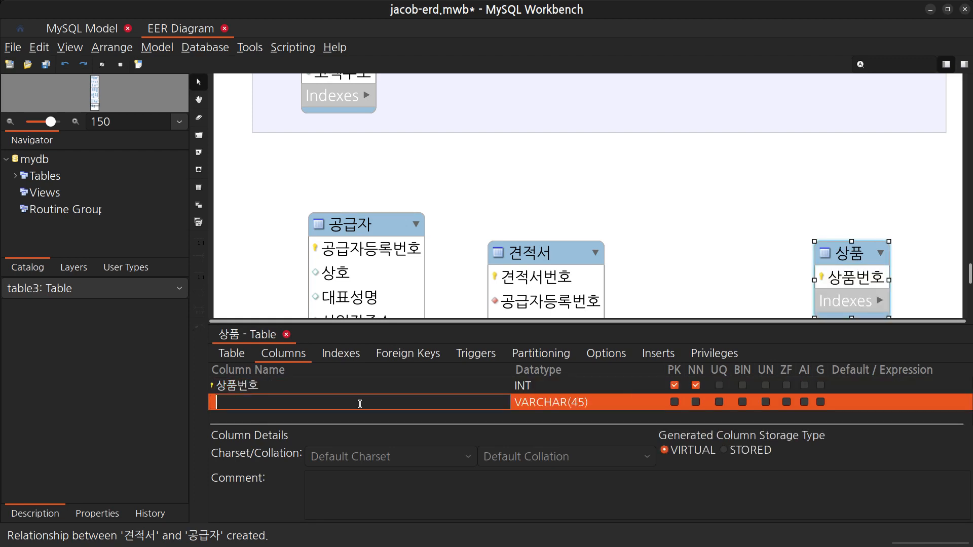
{"action": "type", "text": "ㅍㅜㅁ명"}
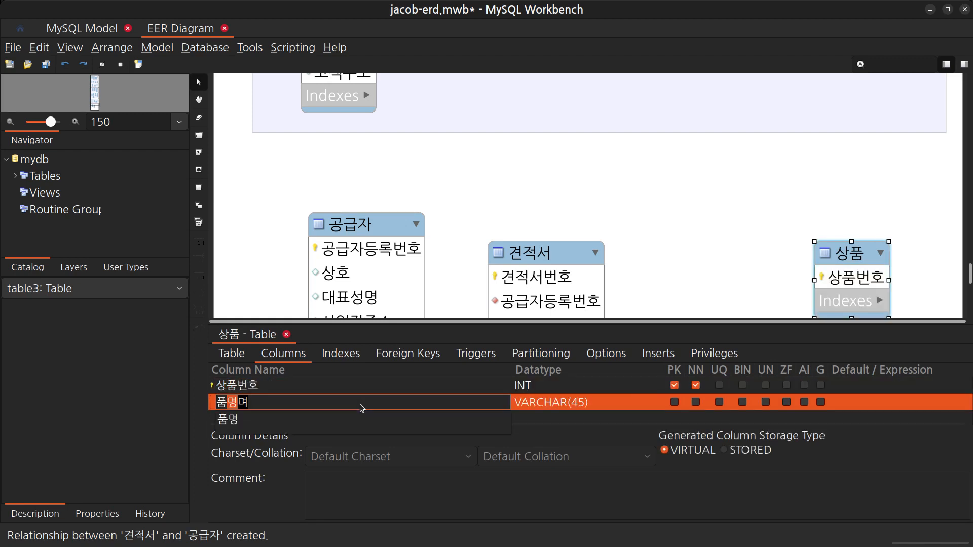
{"action": "key", "text": "Return"}
{"action": "type", "text": "규격"}
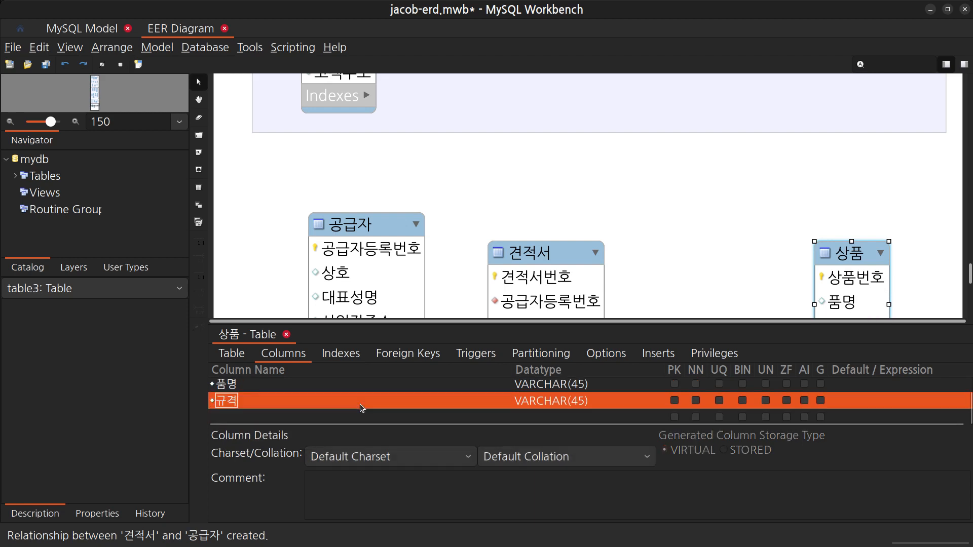
{"action": "key", "text": "Return"}
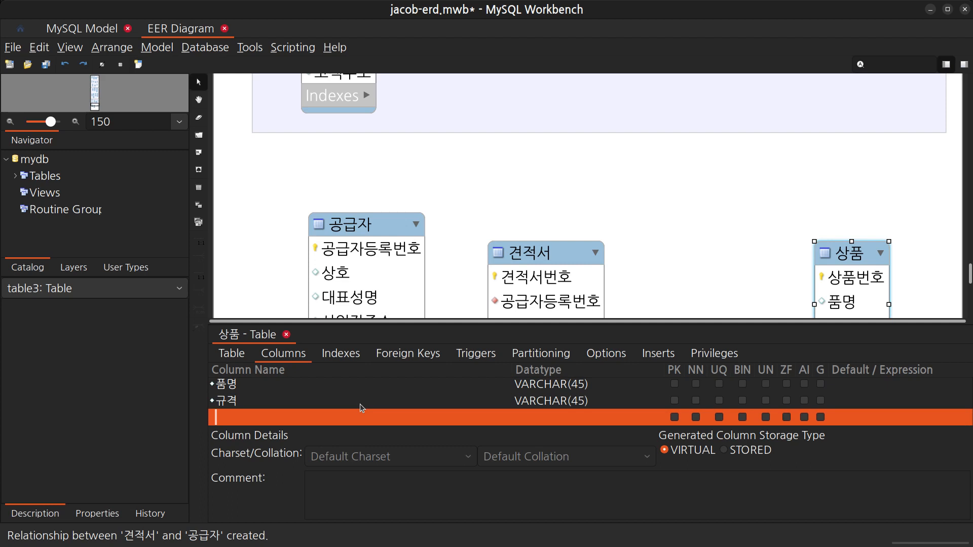
{"action": "type", "text": "단가"}
{"action": "key", "text": "Return"}
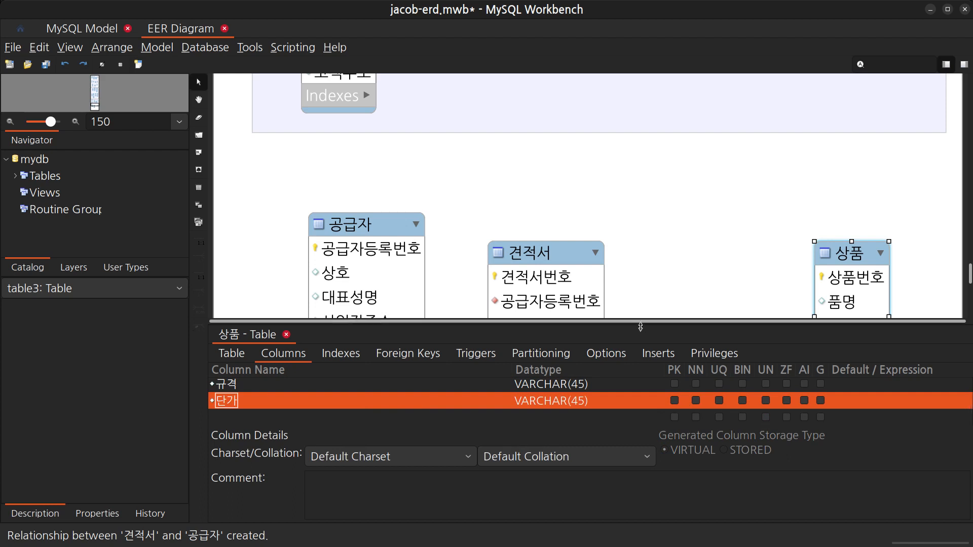
Create a many-to-many relationship between the 견적서 and 상품 tables through an associative table
{"action": "left_click_drag", "start_coordinate": [639, 325], "coordinate": [651, 421]}
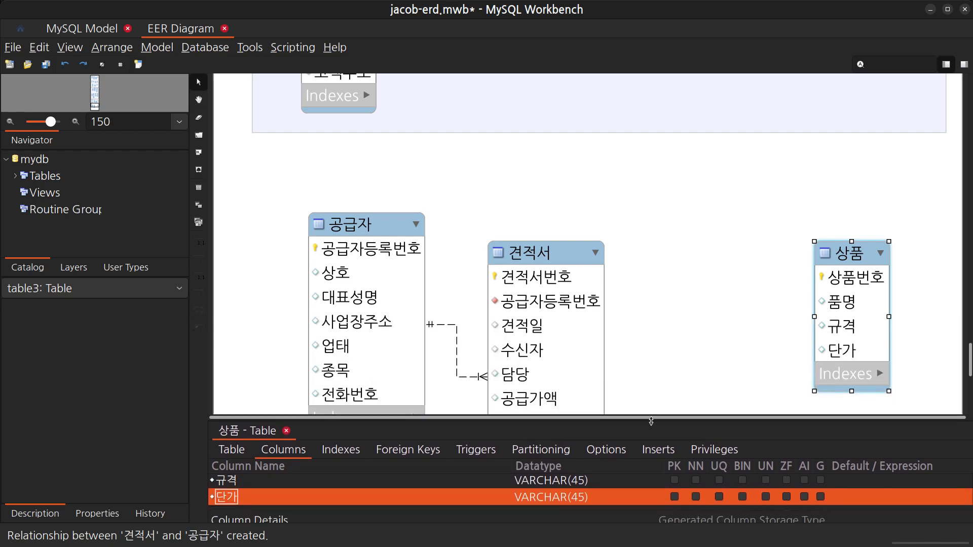
{"action": "left_click", "coordinate": [690, 363]}
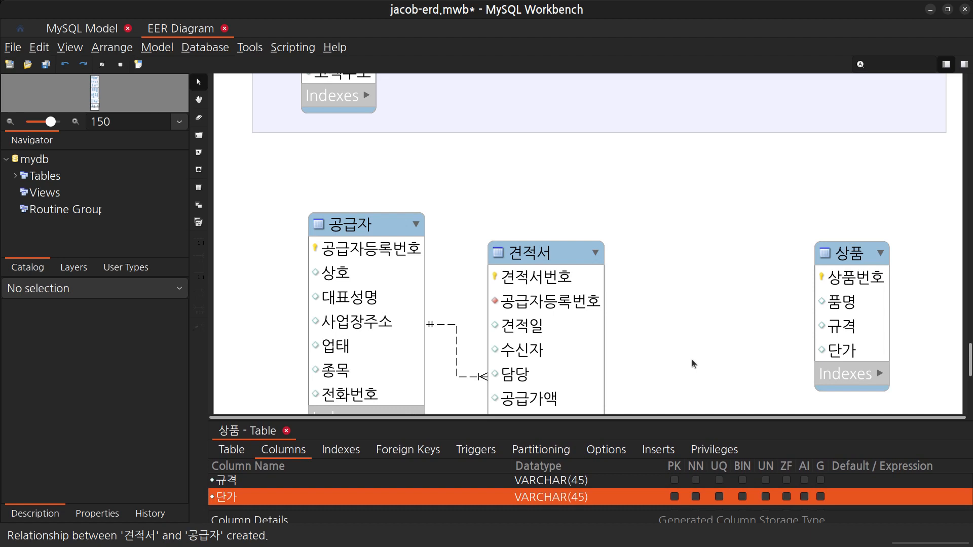
{"action": "key", "text": "5"}
{"action": "left_click", "coordinate": [572, 326]}
{"action": "left_click", "coordinate": [840, 331]}
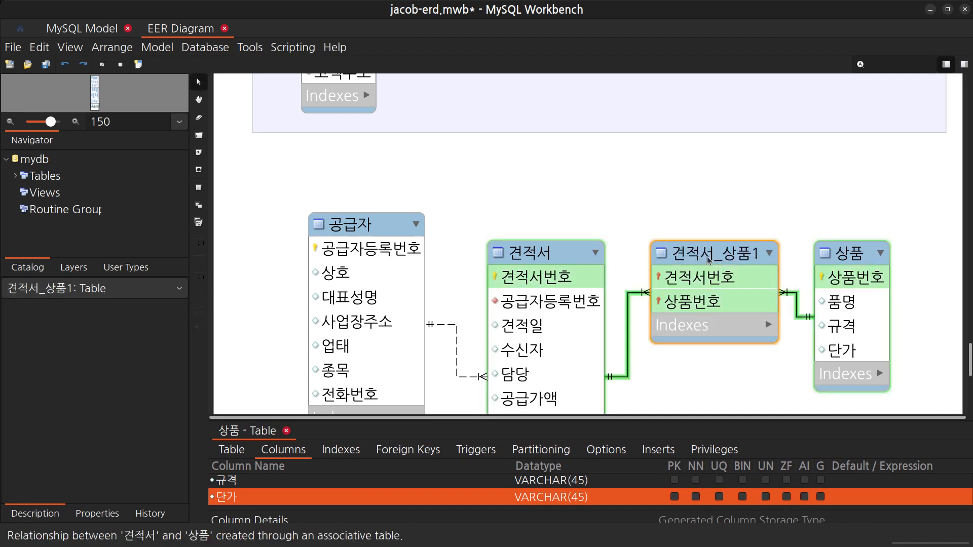
Rename the associative table between 견적서 and 상품 as 견적서_상품
{"action": "left_click_drag", "start_coordinate": [313, 422], "coordinate": [313, 293]}
{"action": "left_click", "coordinate": [232, 324]}
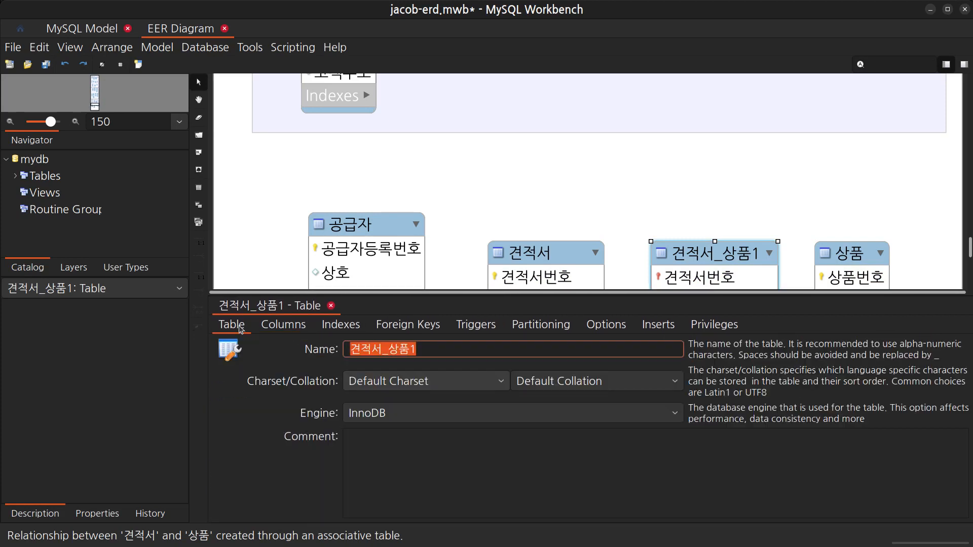
{"action": "left_click", "coordinate": [438, 349]}
{"action": "key", "text": "BackSpace"}
{"action": "key", "text": "Return"}
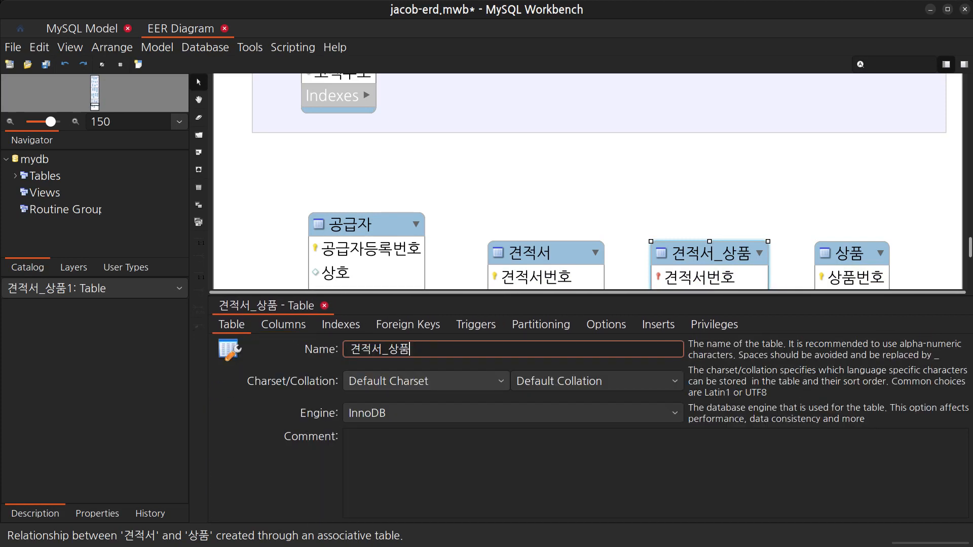
Add the VARCHAR(45) columns 수량, 단가 and 금액 to the 견적서_상품 table and close its editor
{"action": "left_click", "coordinate": [283, 325]}
{"action": "left_click", "coordinate": [241, 390]}
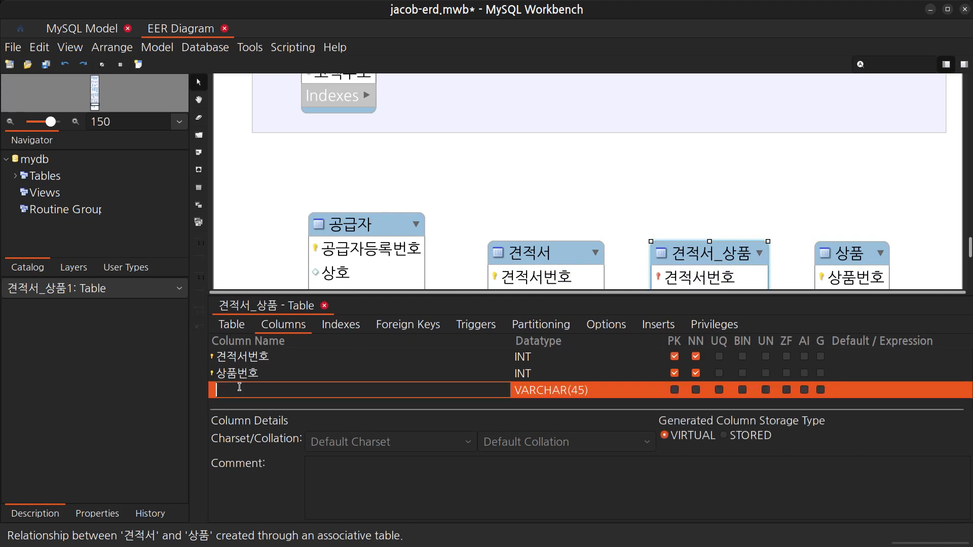
{"action": "type", "text": "ㅅㅜ량"}
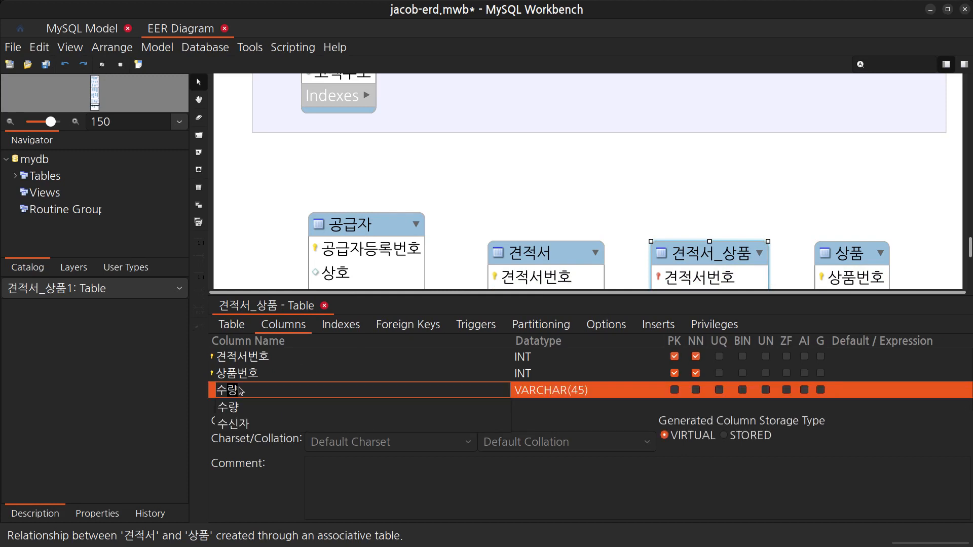
{"action": "key", "text": "Return"}
{"action": "type", "text": "단가"}
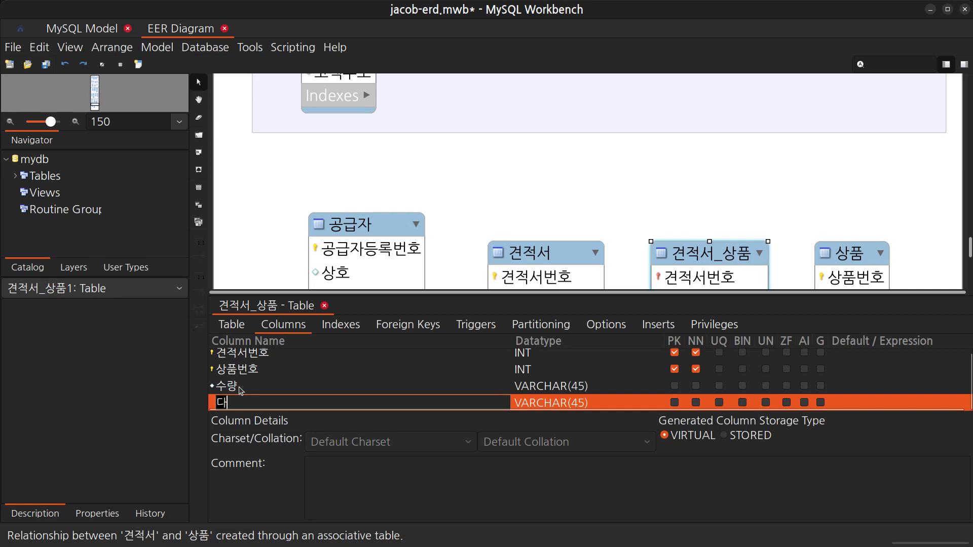
{"action": "key", "text": "Return"}
{"action": "key", "text": "Return"}
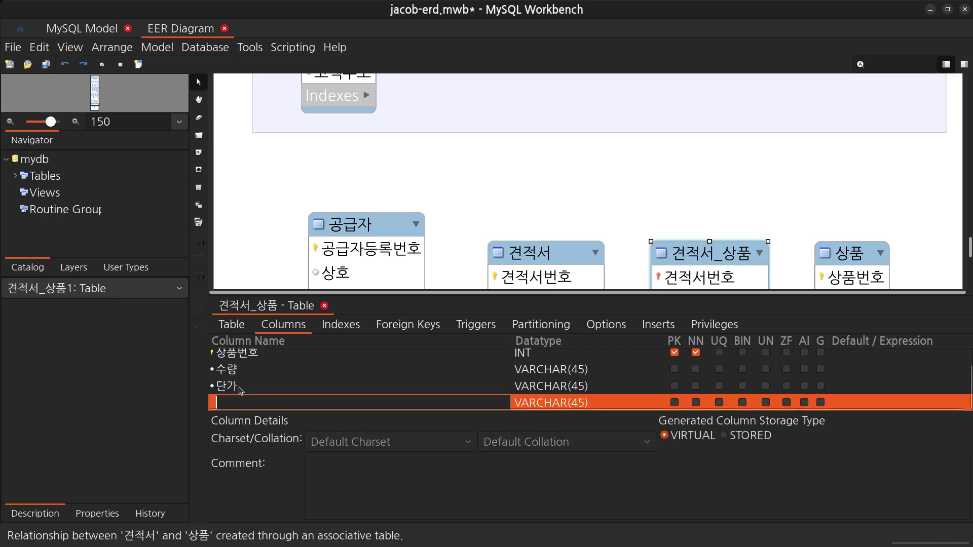
{"action": "type", "text": "금액"}
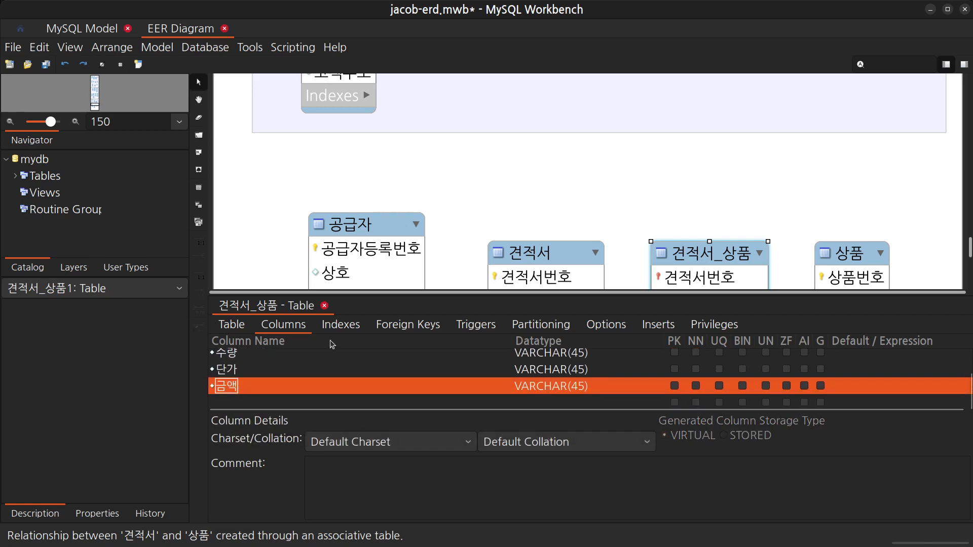
{"action": "left_click", "coordinate": [324, 306]}
Move the 상품 table slightly to the right and the 견적서_상품 table lower so the diagram is spaced out
{"action": "left_click", "coordinate": [696, 445]}
{"action": "scroll", "coordinate": [695, 442], "scroll_direction": "down", "scroll_amount": 3}
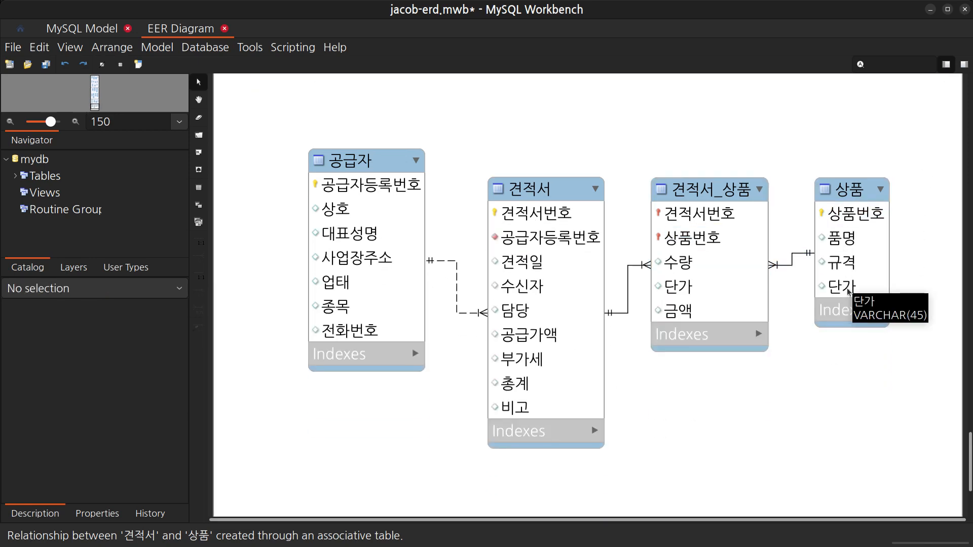
{"action": "left_click_drag", "start_coordinate": [866, 189], "coordinate": [875, 192]}
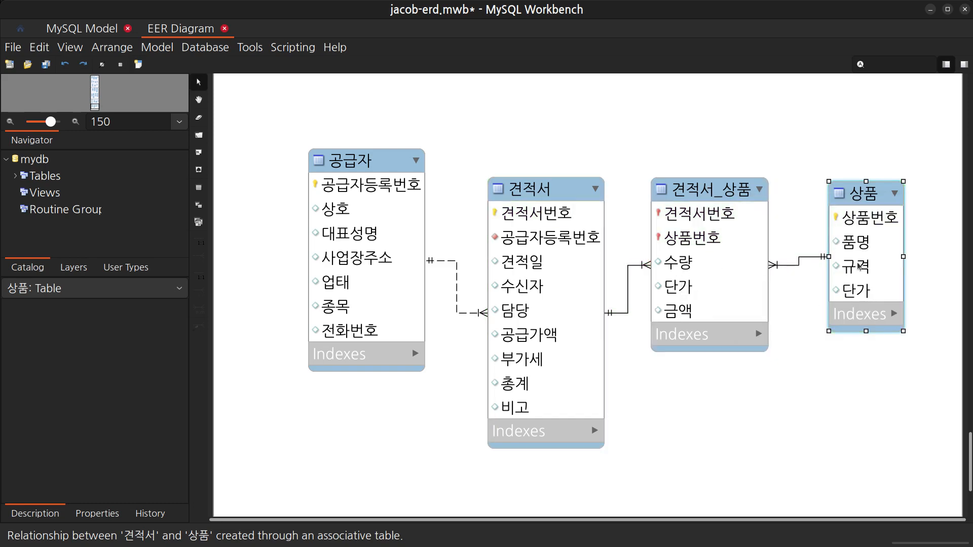
{"action": "left_click_drag", "start_coordinate": [713, 192], "coordinate": [723, 257]}
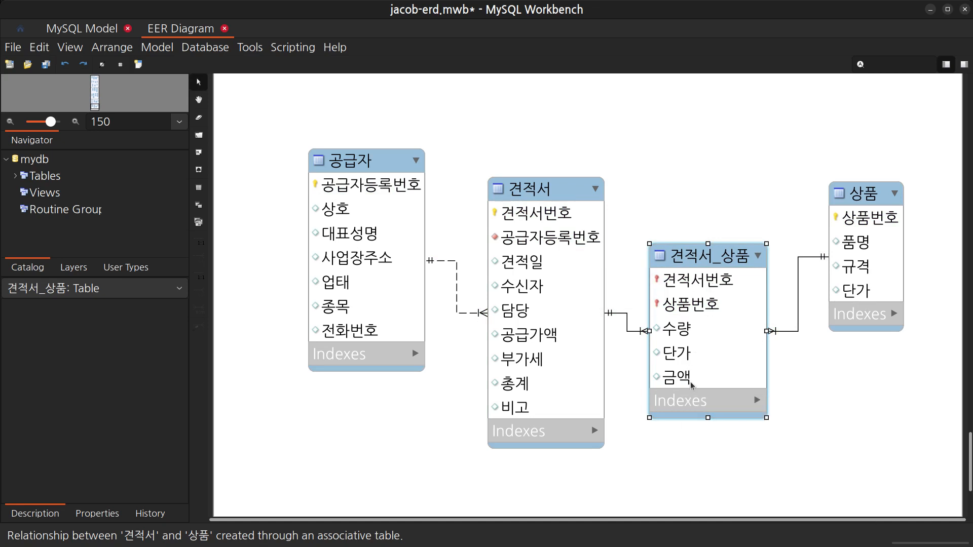
{"action": "left_click", "coordinate": [712, 265]}
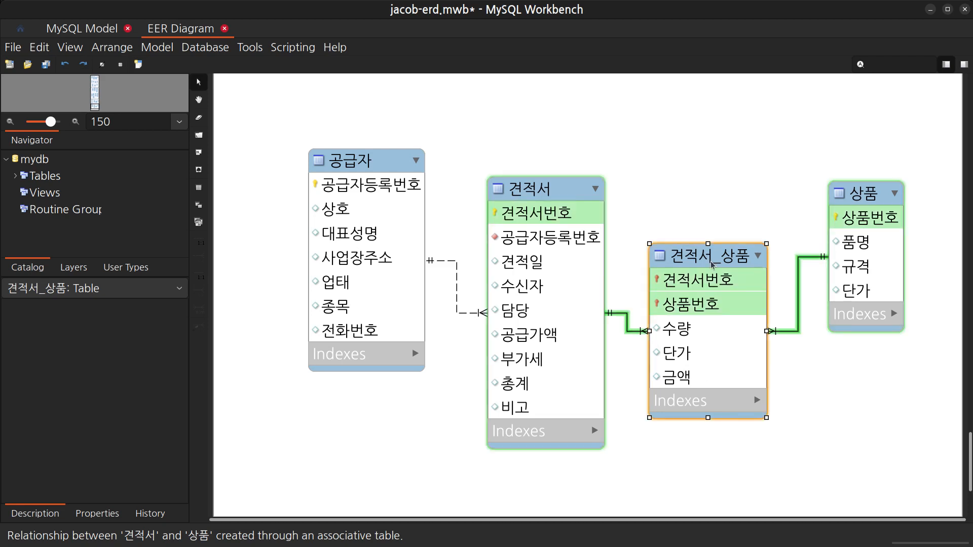
{"action": "left_click", "coordinate": [862, 303]}
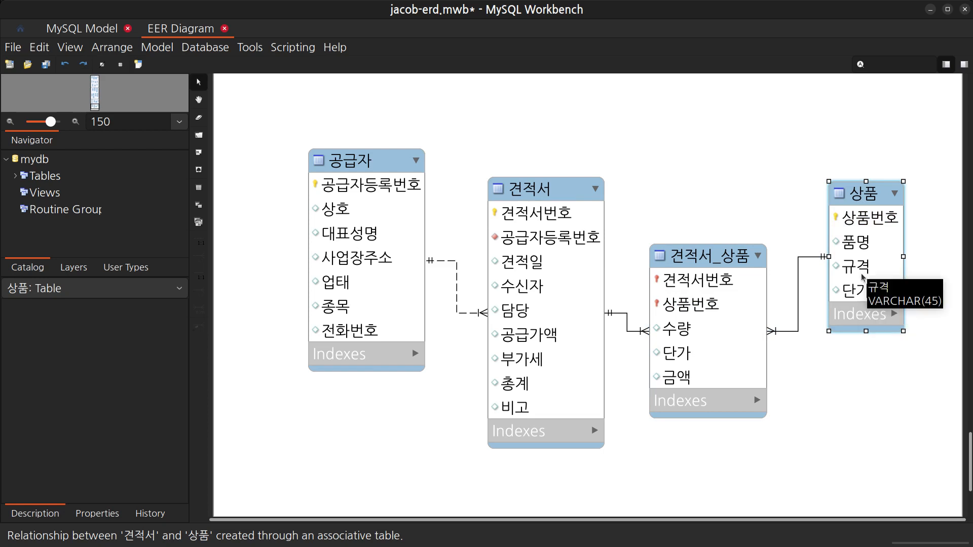
{"action": "left_click", "coordinate": [677, 363]}
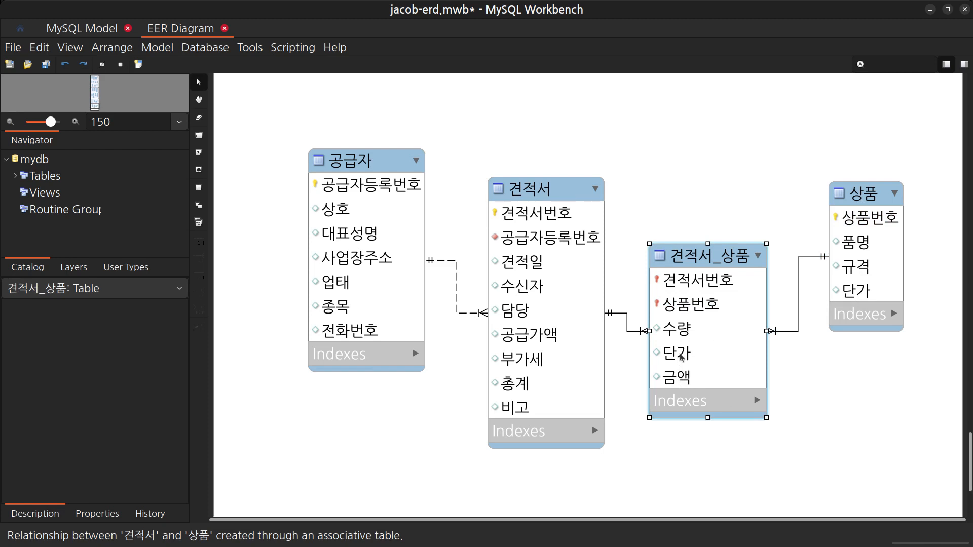
{"action": "scroll", "coordinate": [766, 444], "scroll_direction": "up", "scroll_amount": 3}
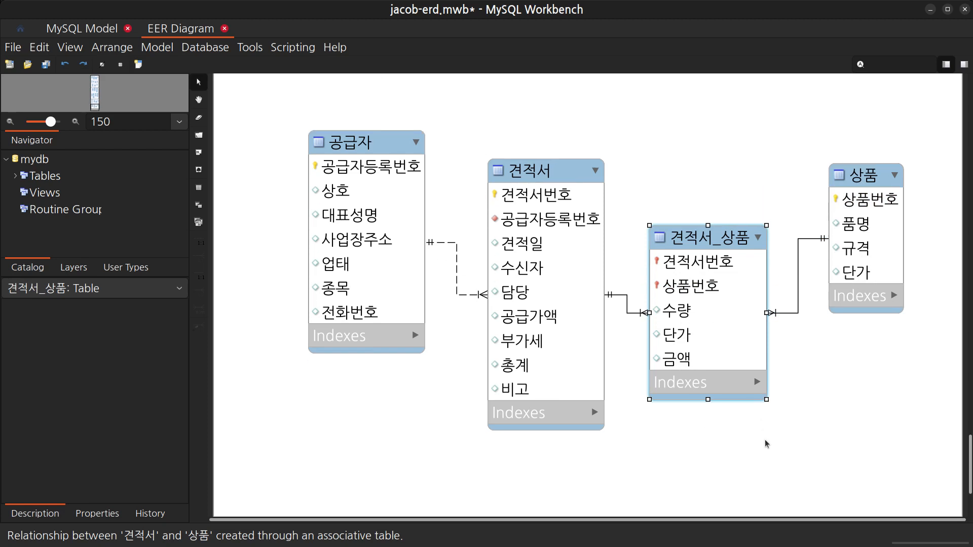
{"action": "left_click", "coordinate": [770, 469]}
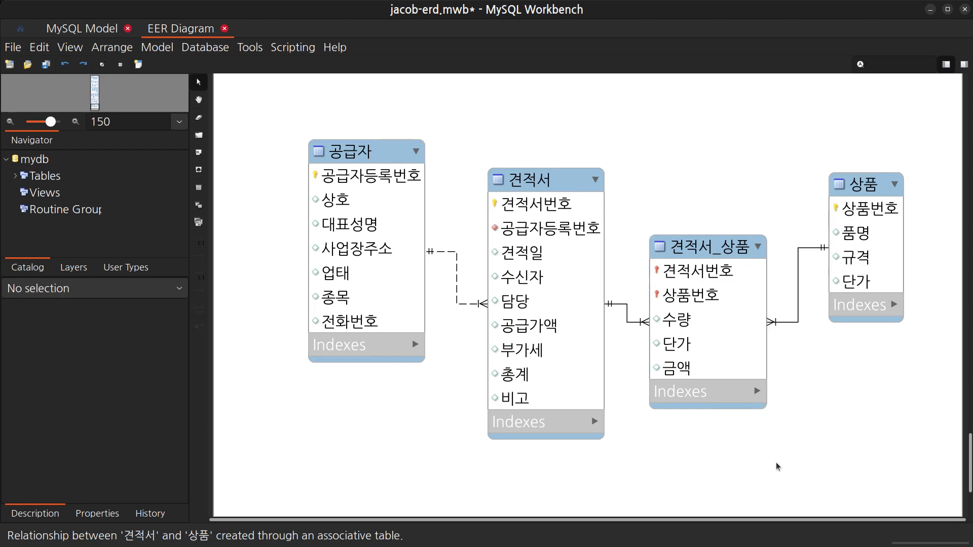
Draw a layer enclosing the 공급자, 견적서, 견적서_상품 and 상품 tables, and name the layer 견적서
{"action": "key", "text": "l"}
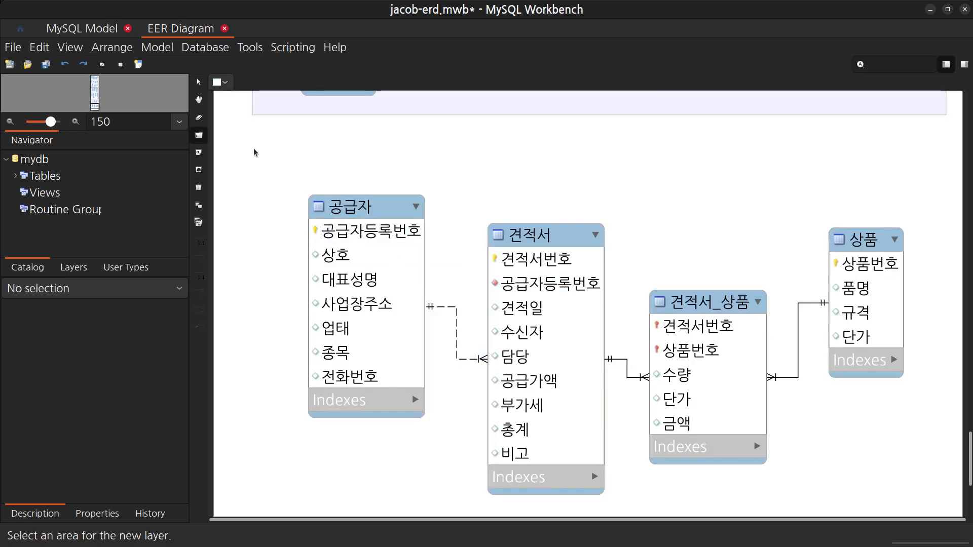
{"action": "left_click_drag", "start_coordinate": [249, 148], "coordinate": [945, 514]}
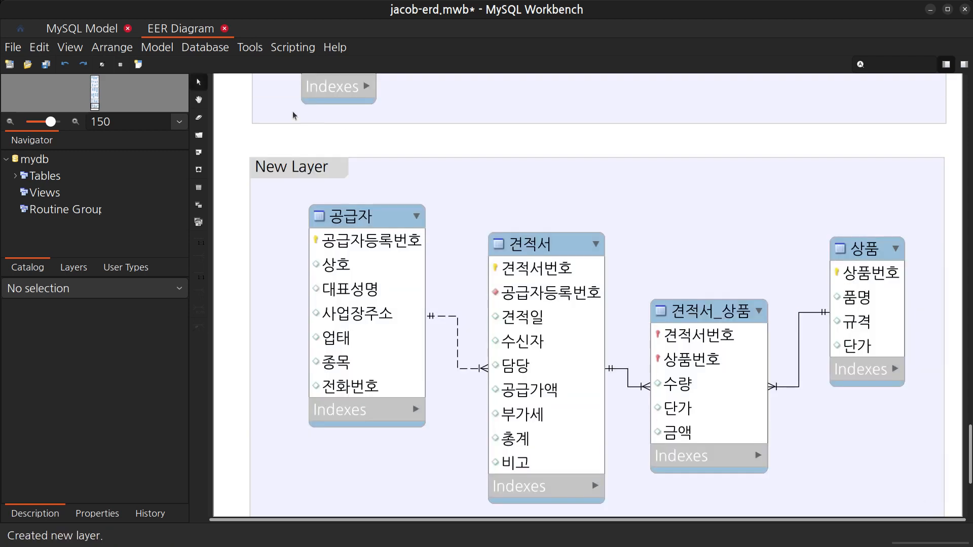
{"action": "double_click", "coordinate": [302, 172]}
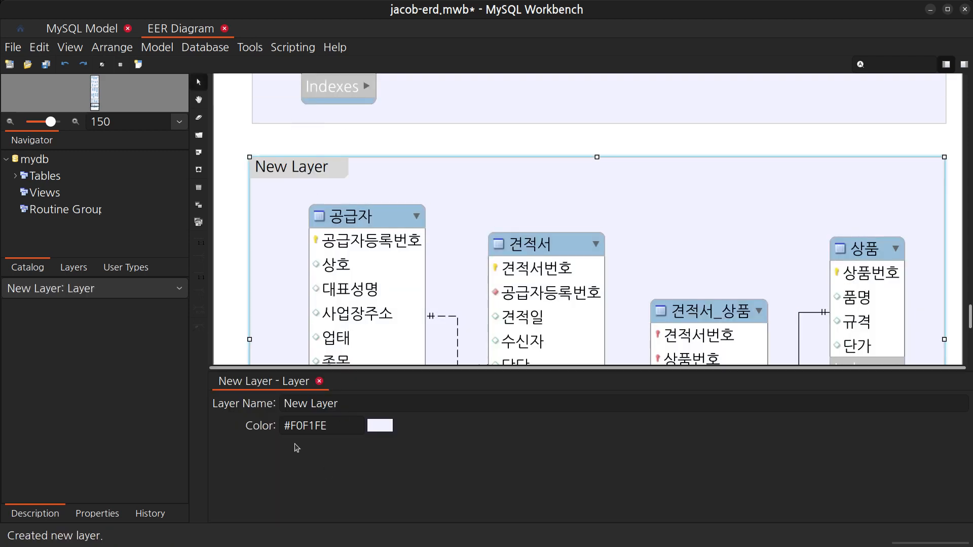
{"action": "left_click", "coordinate": [356, 404]}
{"action": "type", "text": "견적서"}
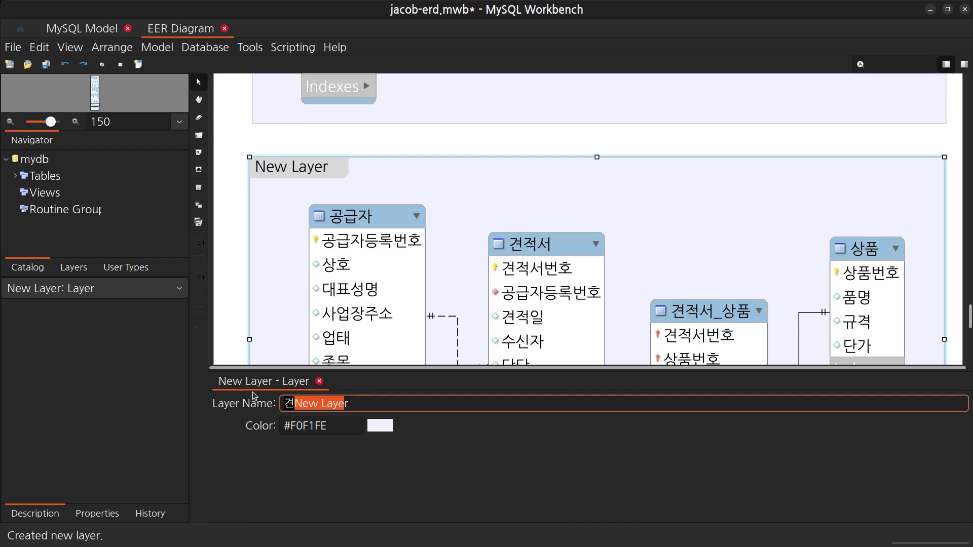
{"action": "key", "text": "Return"}
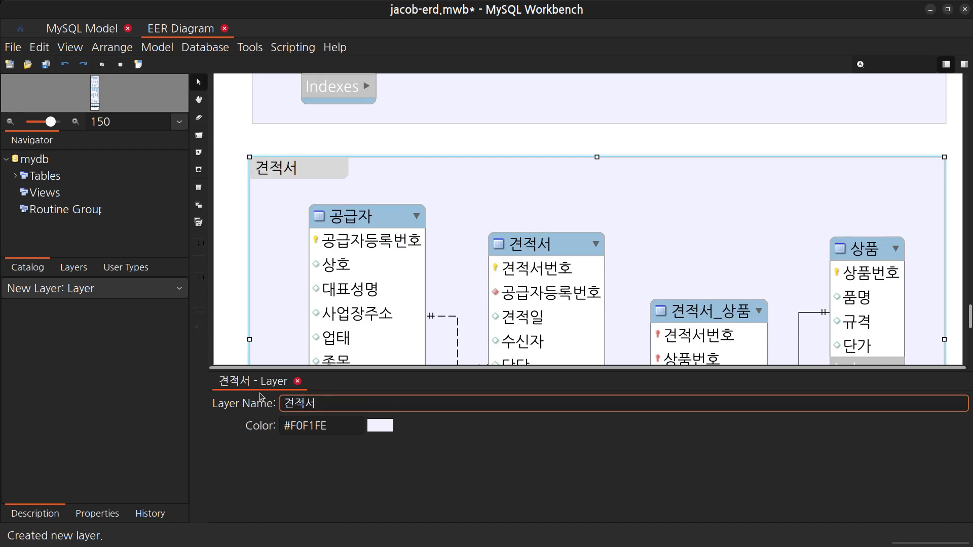
{"action": "left_click", "coordinate": [297, 382]}
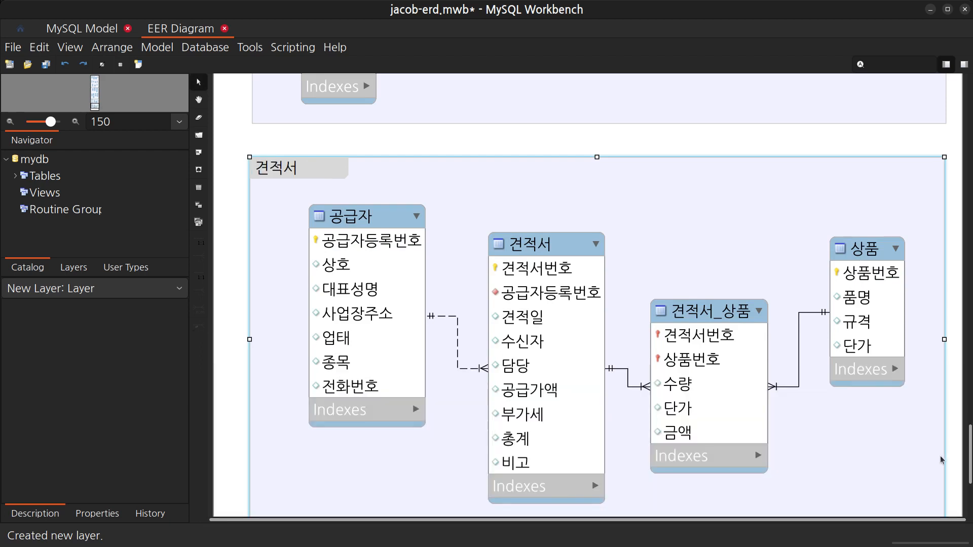
{"action": "left_click", "coordinate": [958, 456]}
{"action": "scroll", "coordinate": [958, 456], "scroll_direction": "down", "scroll_amount": 3}
{"action": "scroll", "coordinate": [958, 456], "scroll_direction": "up", "scroll_amount": 1}
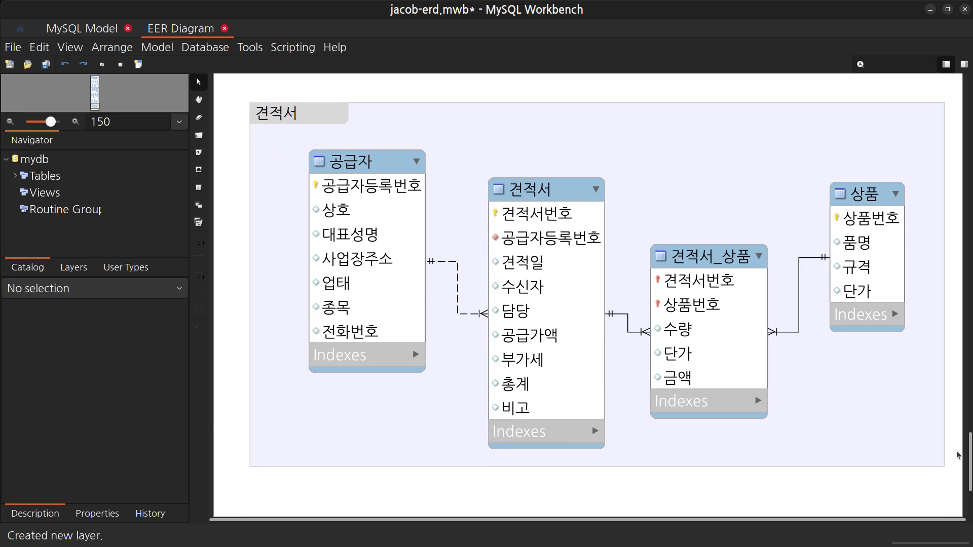
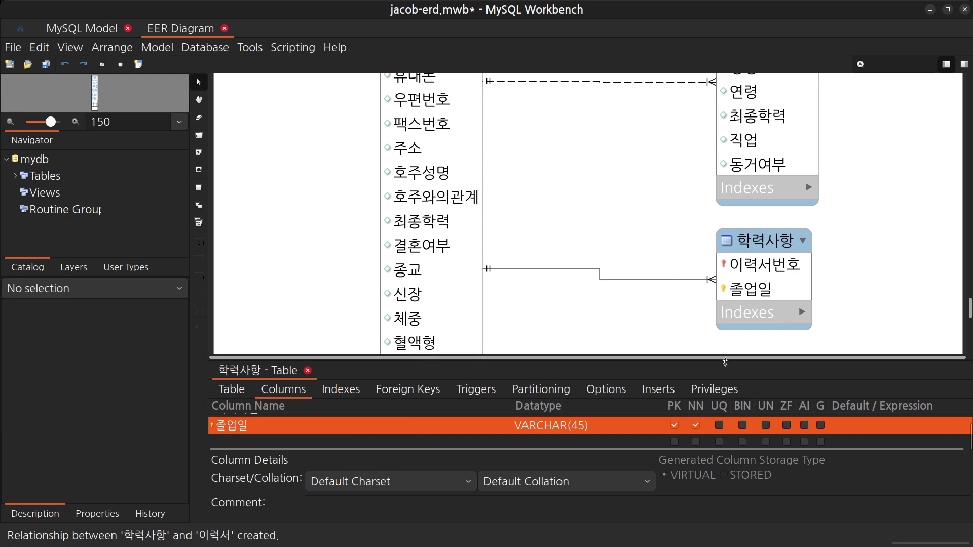
Add the VARCHAR(45) columns 학교명 and 학과 to the 학력사항 table and close its editor
{"action": "left_click_drag", "start_coordinate": [725, 362], "coordinate": [725, 406]}
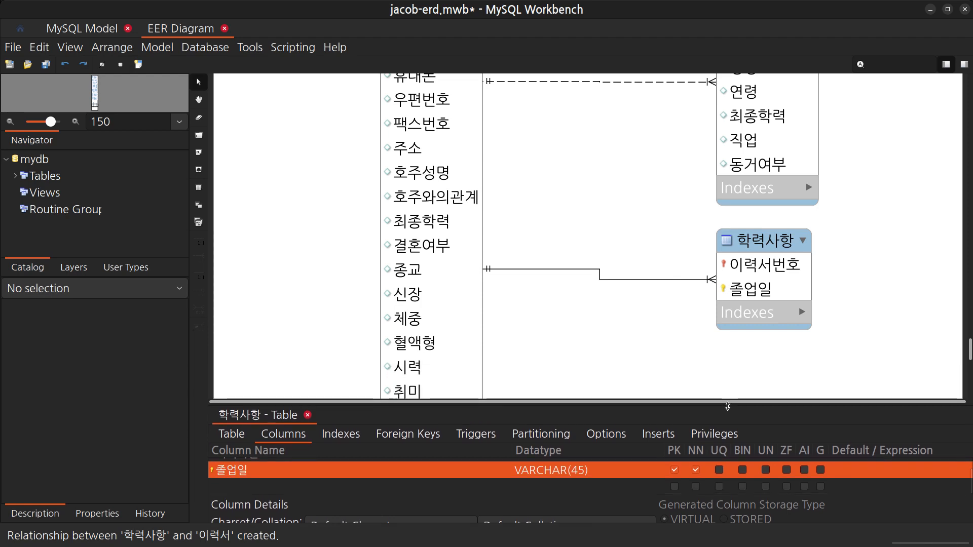
{"action": "double_click", "coordinate": [228, 486]}
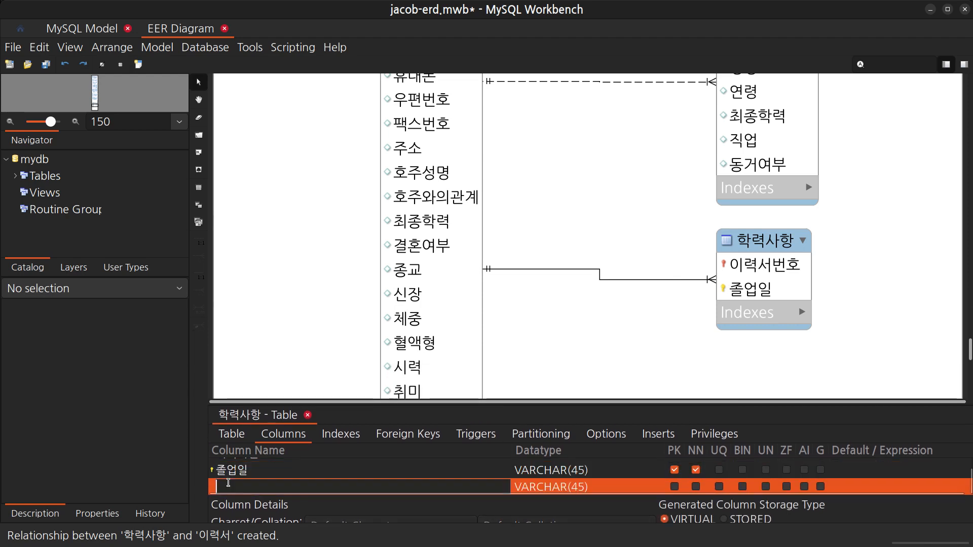
{"action": "type", "text": "ㅎㅏㄱ교명"}
{"action": "key", "text": "Return"}
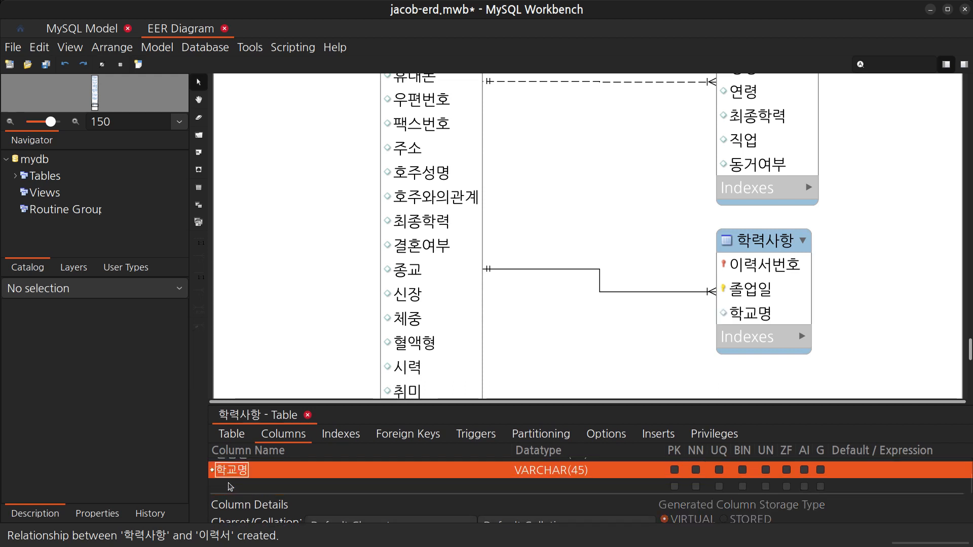
{"action": "double_click", "coordinate": [231, 486]}
{"action": "type", "text": "ㅎㅏㄱ과"}
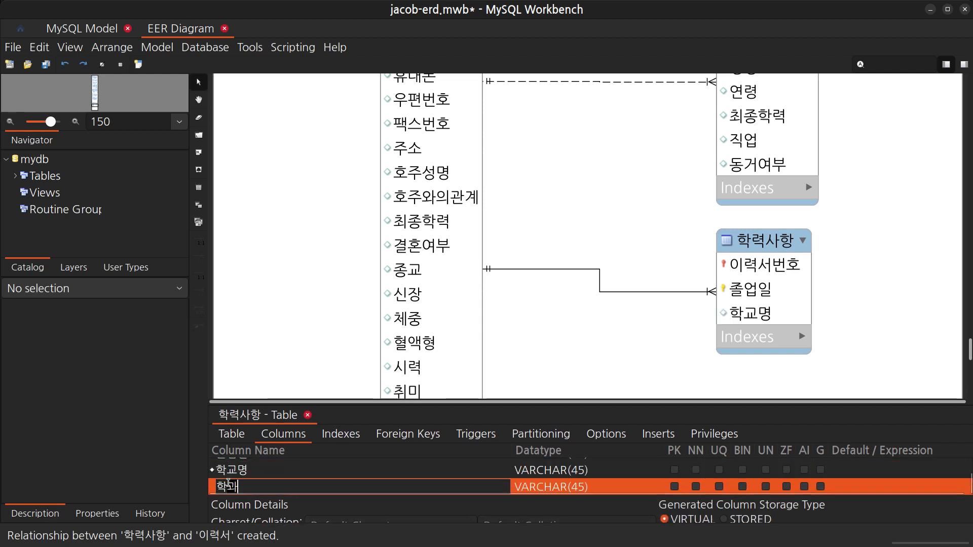
{"action": "key", "text": "Return"}
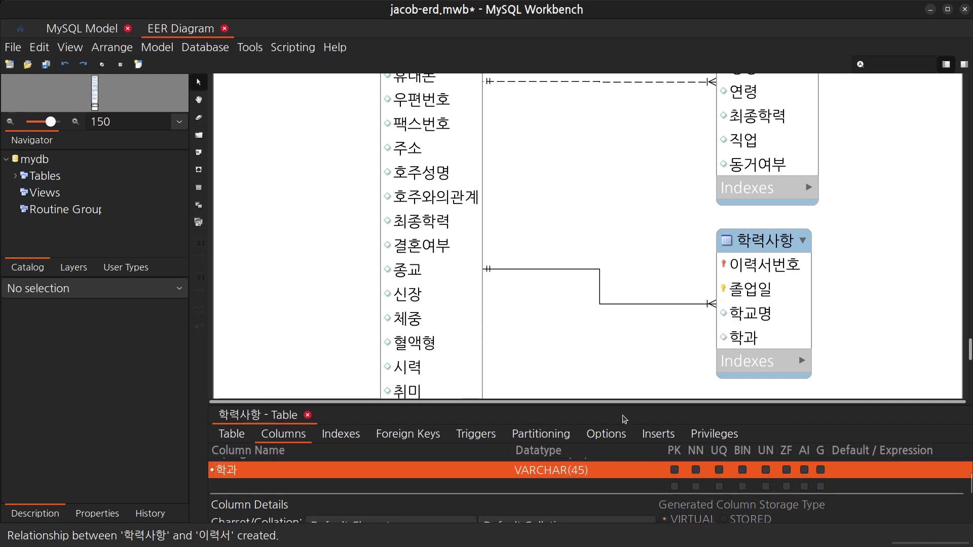
{"action": "left_click", "coordinate": [308, 416]}
Examine the 이력서, 가족사항 and 학력사항 tables and their relationships at 100% zoom
{"action": "scroll", "coordinate": [618, 386], "scroll_direction": "down", "scroll_amount": 1}
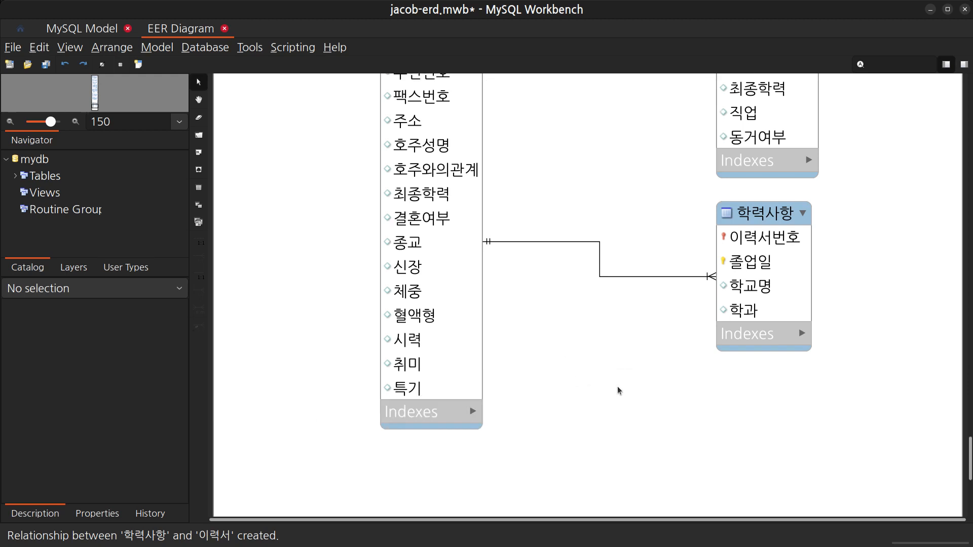
{"action": "scroll", "coordinate": [617, 386], "scroll_direction": "up", "scroll_amount": 3}
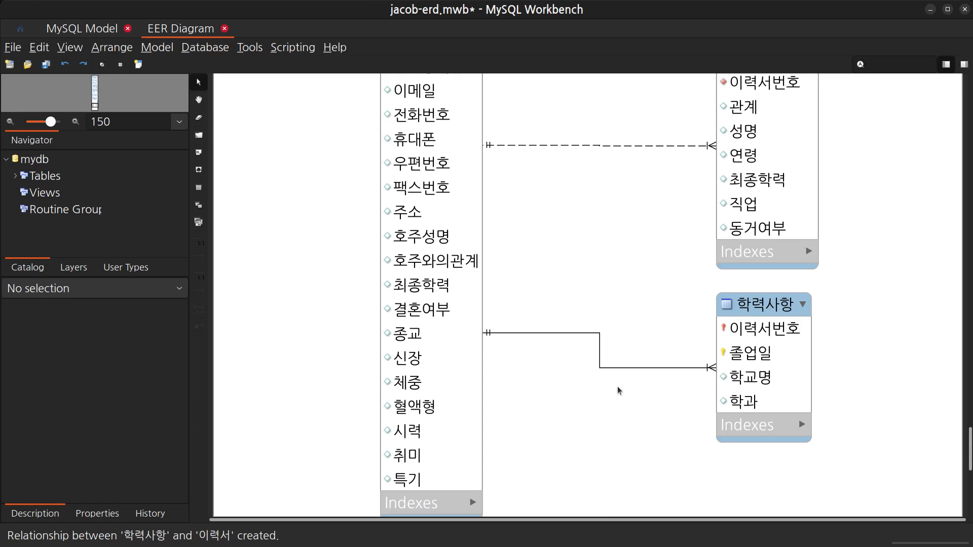
{"action": "scroll", "coordinate": [617, 386], "scroll_direction": "down", "scroll_amount": 1}
{"action": "scroll", "coordinate": [617, 386], "scroll_direction": "up", "scroll_amount": 3}
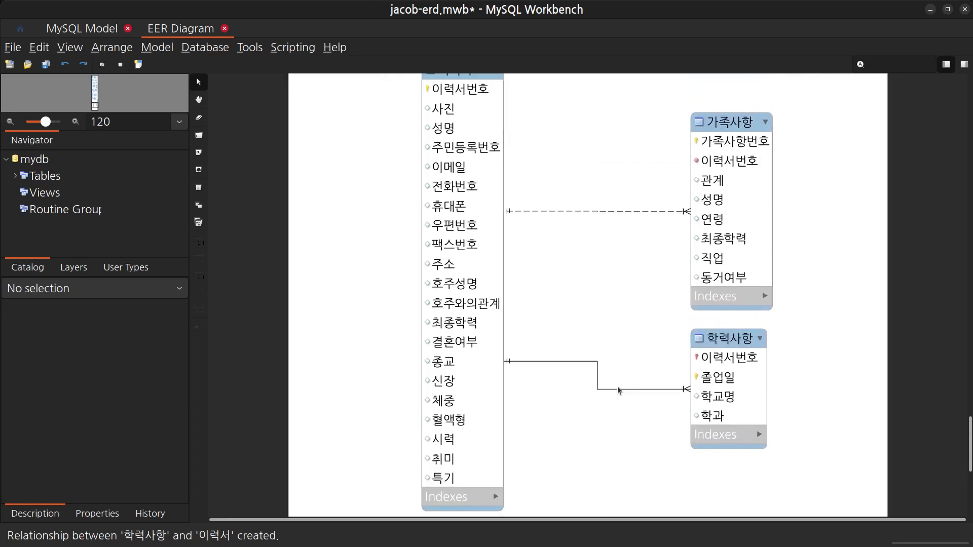
{"action": "scroll", "coordinate": [617, 386], "scroll_direction": "down", "scroll_amount": 1}
{"action": "scroll", "coordinate": [617, 386], "scroll_direction": "up", "scroll_amount": 2}
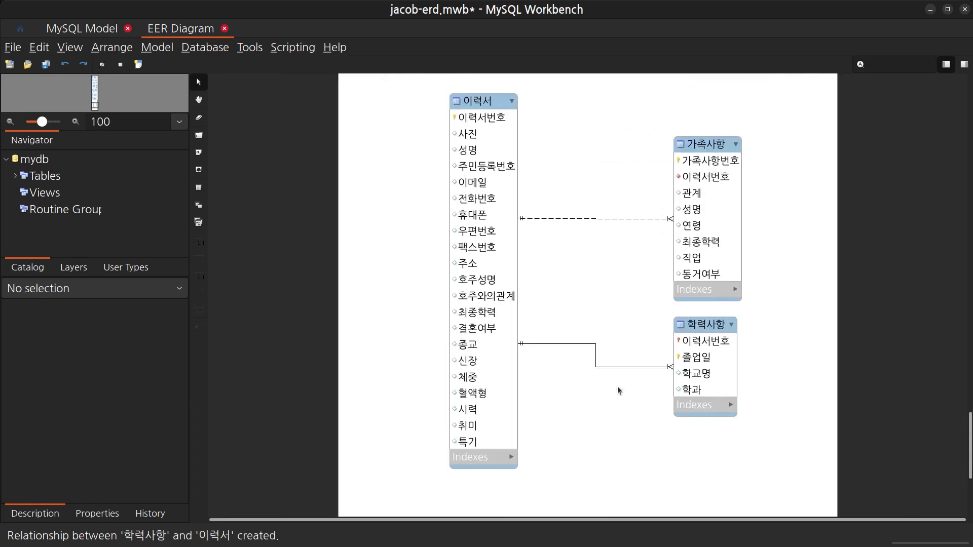
{"action": "scroll", "coordinate": [617, 386], "scroll_direction": "up", "scroll_amount": 1}
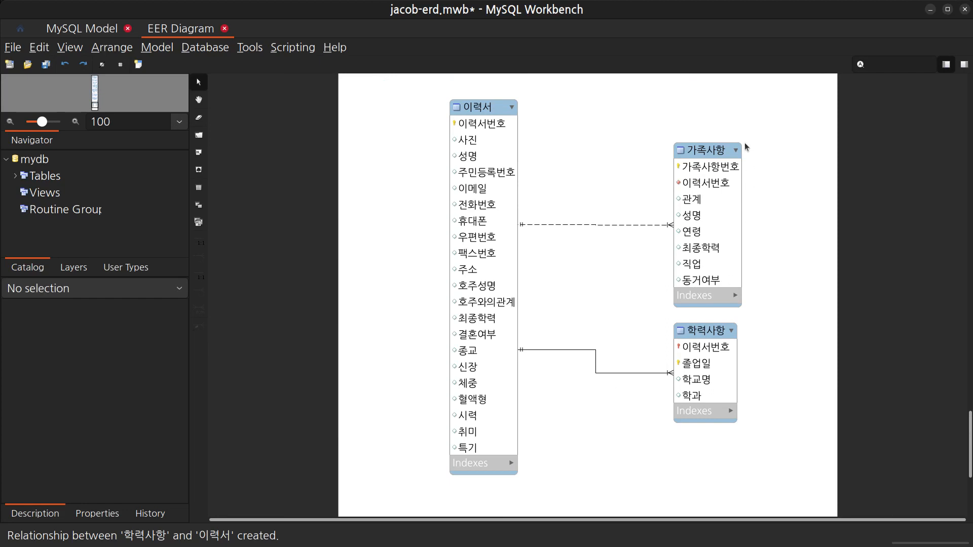
{"action": "left_click_drag", "start_coordinate": [701, 153], "coordinate": [702, 153]}
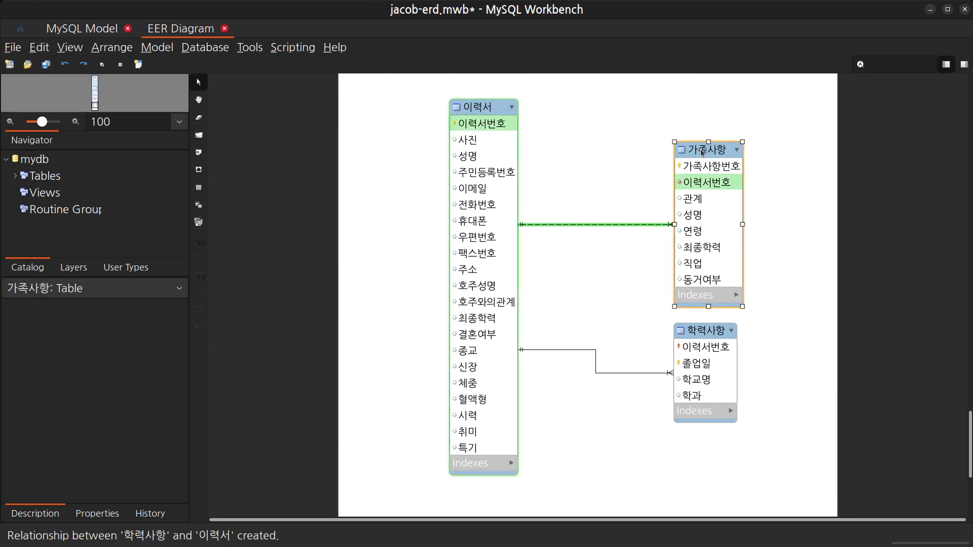
{"action": "left_click", "coordinate": [638, 330]}
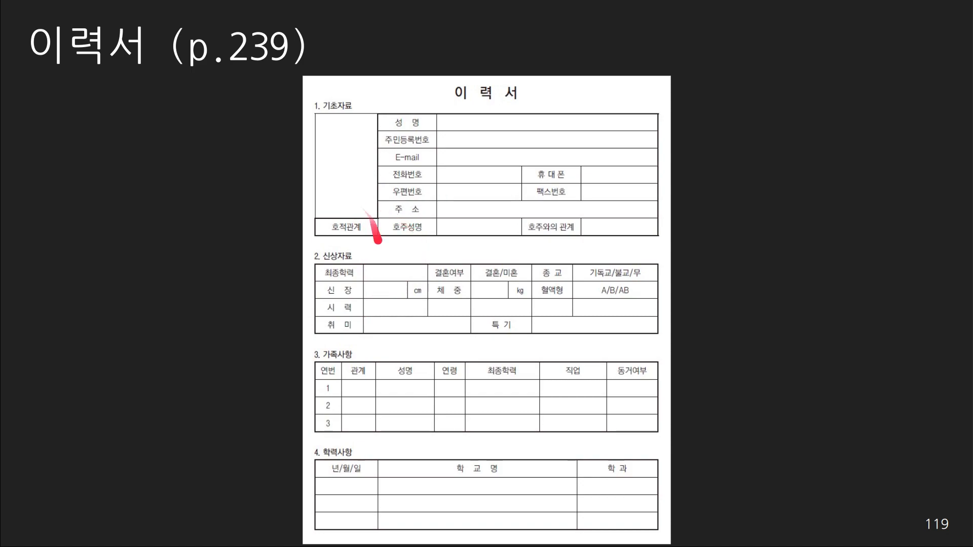
Switch back to MySQL Workbench and move the 이력서 table right and slightly down, closer to the 가족사항 table
{"action": "key", "text": "alt+Tab"}
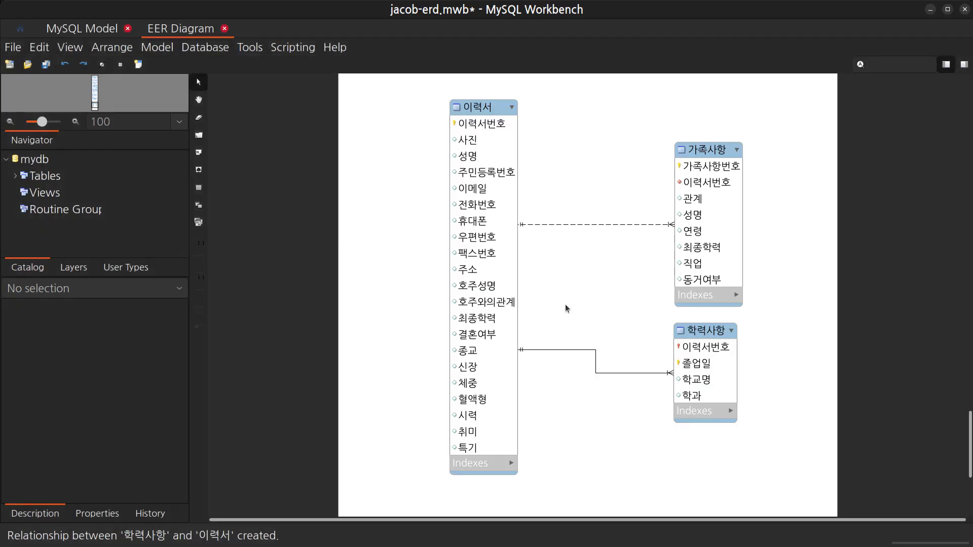
{"action": "left_click_drag", "start_coordinate": [482, 118], "coordinate": [548, 123]}
Delete the columns from 최종학력 through 특기 from the 이력서 table
{"action": "double_click", "coordinate": [548, 123]}
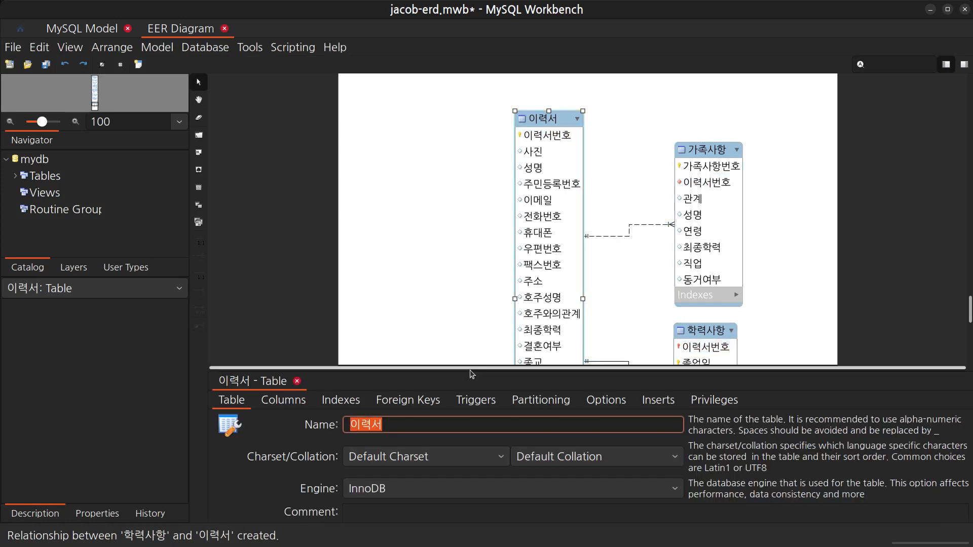
{"action": "left_click_drag", "start_coordinate": [471, 366], "coordinate": [470, 124]}
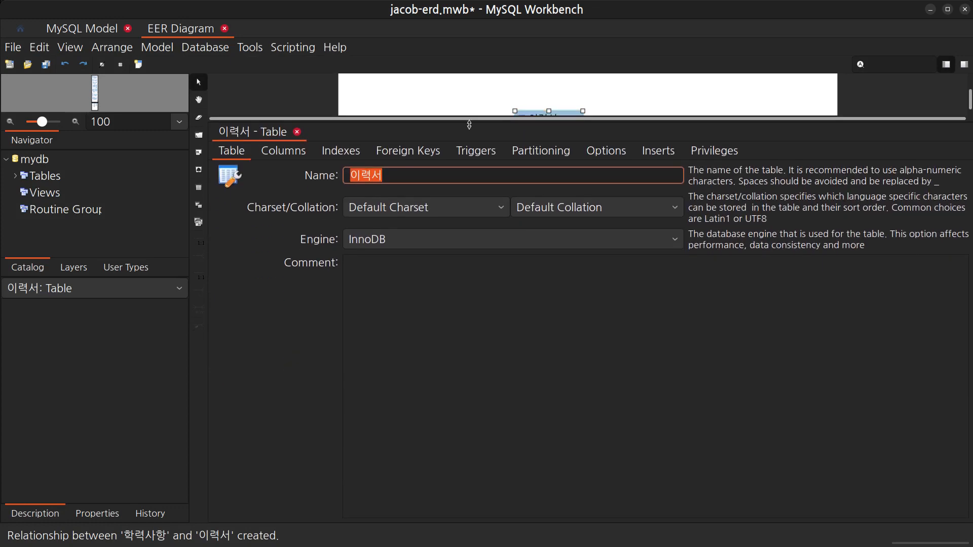
{"action": "left_click", "coordinate": [271, 151]}
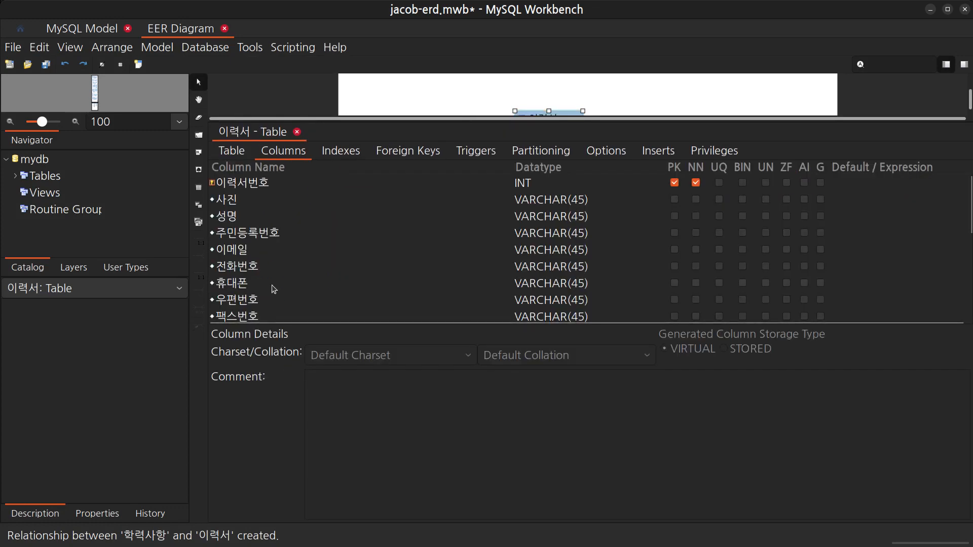
{"action": "scroll", "coordinate": [272, 286], "scroll_direction": "down", "scroll_amount": 2}
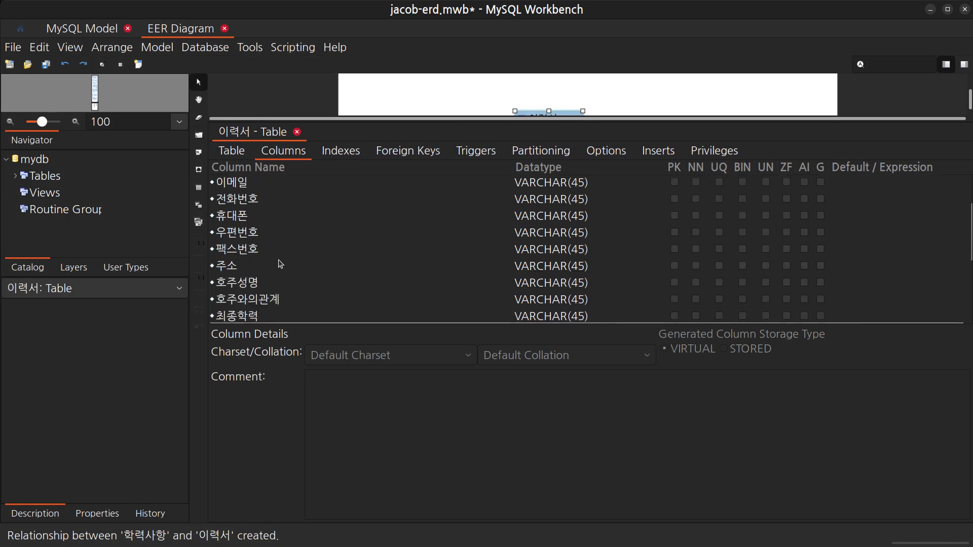
{"action": "scroll", "coordinate": [280, 264], "scroll_direction": "down", "scroll_amount": 3}
{"action": "scroll", "coordinate": [280, 263], "scroll_direction": "up", "scroll_amount": 4}
{"action": "scroll", "coordinate": [279, 264], "scroll_direction": "down", "scroll_amount": 3}
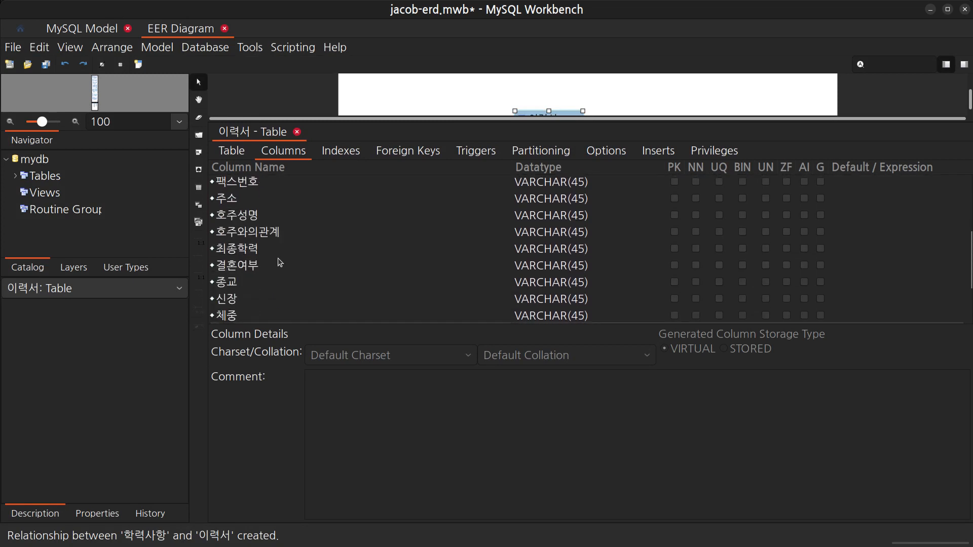
{"action": "left_click", "coordinate": [276, 249]}
{"action": "scroll", "coordinate": [275, 283], "scroll_direction": "down", "scroll_amount": 3}
{"action": "left_click", "coordinate": [273, 299], "text": "shift"}
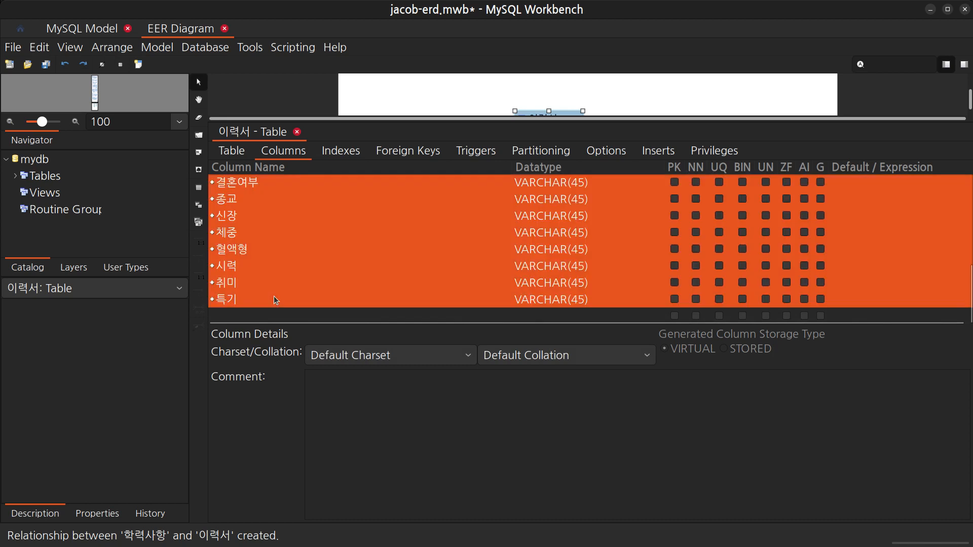
{"action": "scroll", "coordinate": [274, 294], "scroll_direction": "up", "scroll_amount": 2}
{"action": "right_click", "coordinate": [259, 232]}
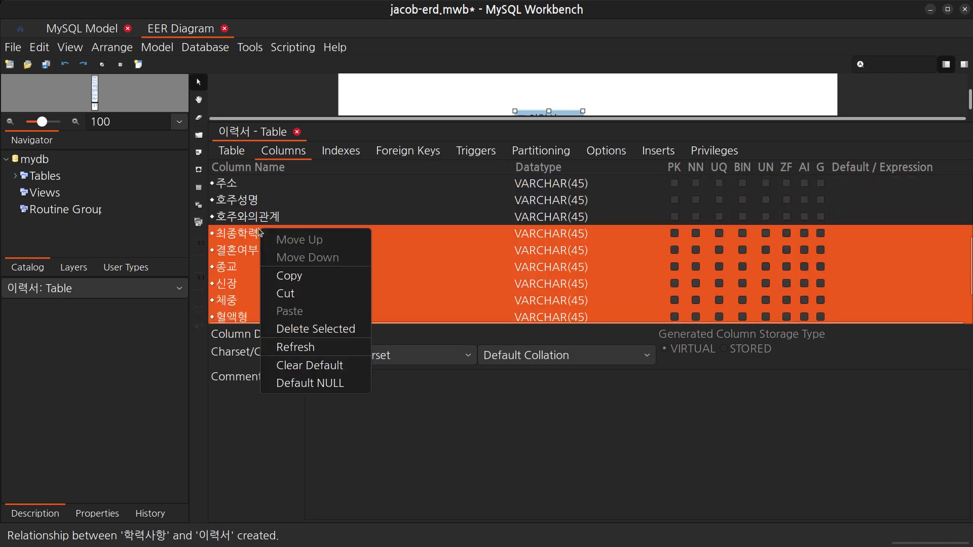
{"action": "left_click", "coordinate": [316, 330]}
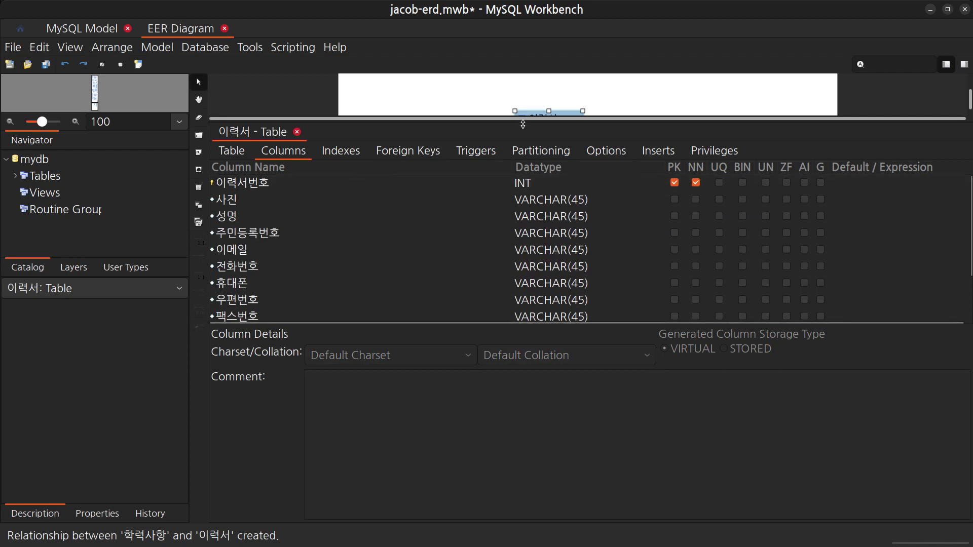
{"action": "left_click_drag", "start_coordinate": [523, 124], "coordinate": [519, 378]}
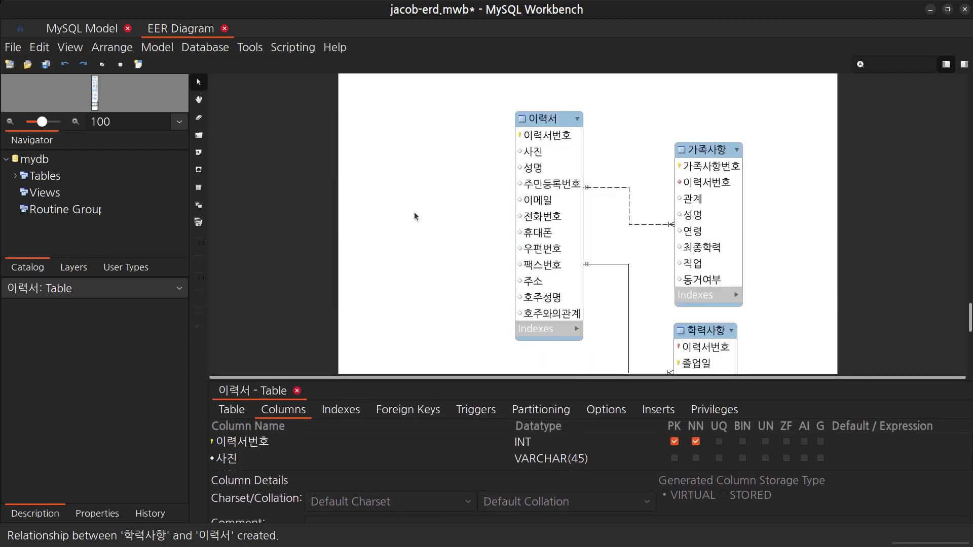
Place a new table in the empty area to the left of the 이력서 table
{"action": "left_click", "coordinate": [415, 216]}
{"action": "key", "text": "t"}
{"action": "left_click", "coordinate": [415, 167]}
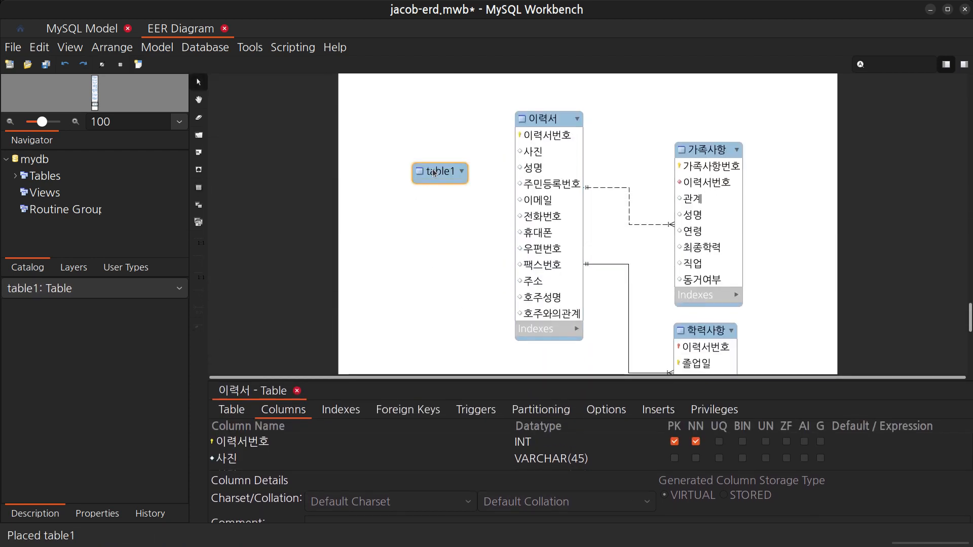
{"action": "left_click_drag", "start_coordinate": [434, 173], "coordinate": [424, 175]}
{"action": "left_click", "coordinate": [230, 411]}
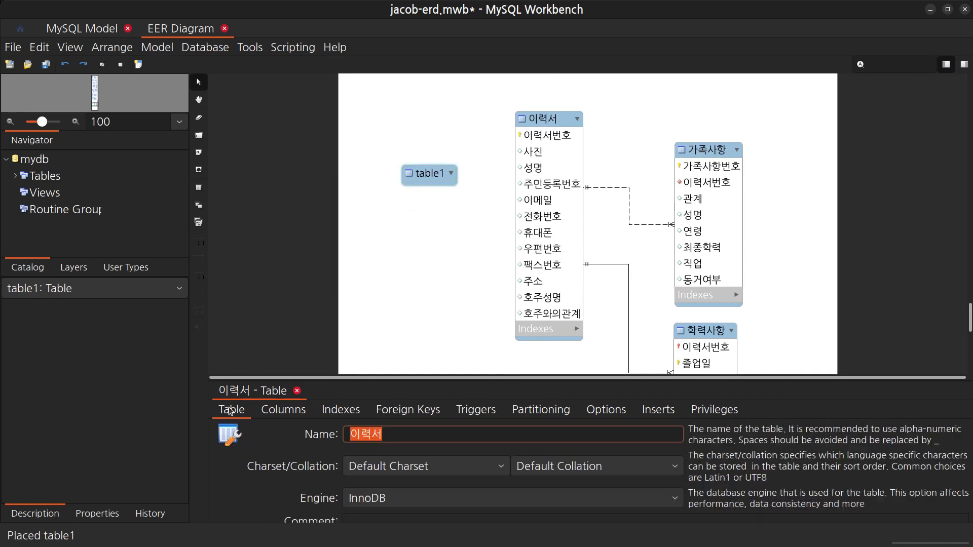
{"action": "type", "text": "ㅅ신상자료"}
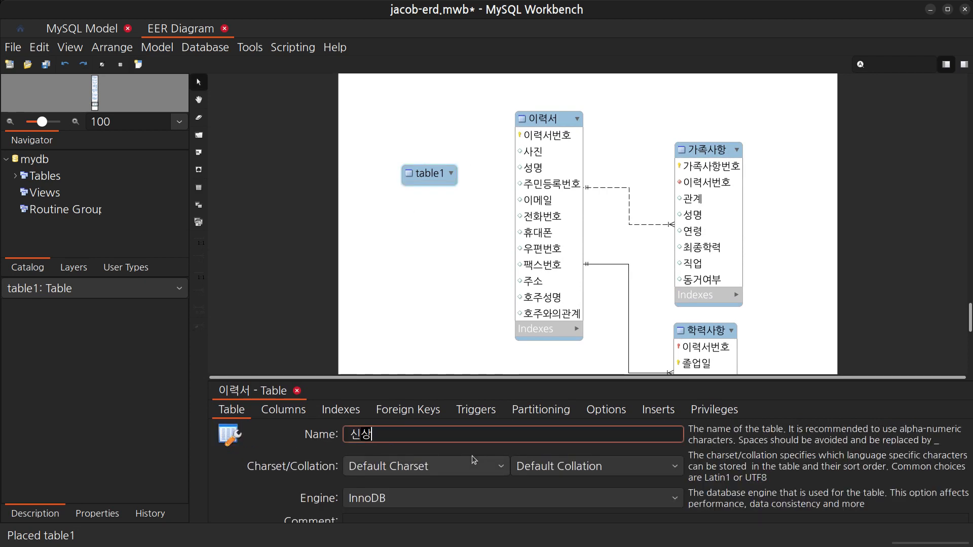
{"action": "key", "text": "Return"}
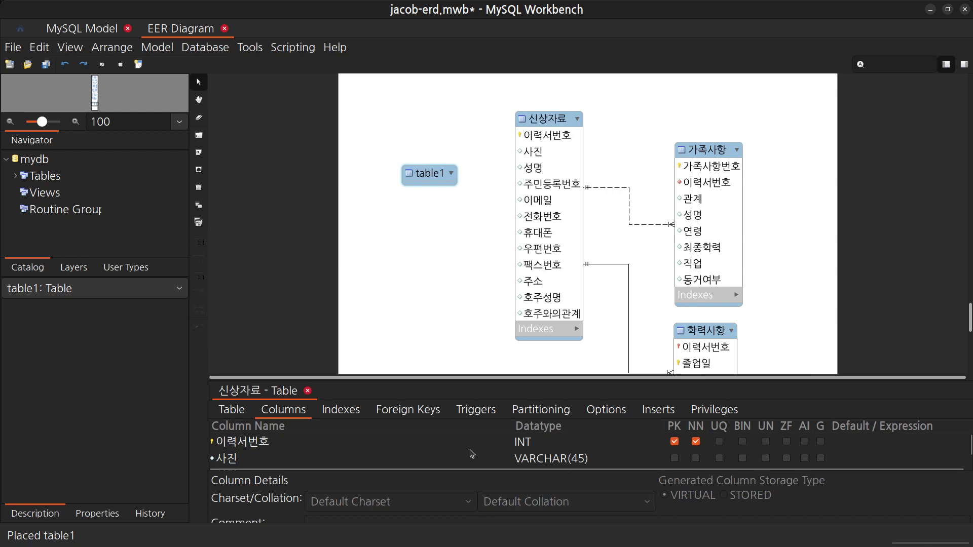
{"action": "left_click", "coordinate": [536, 154]}
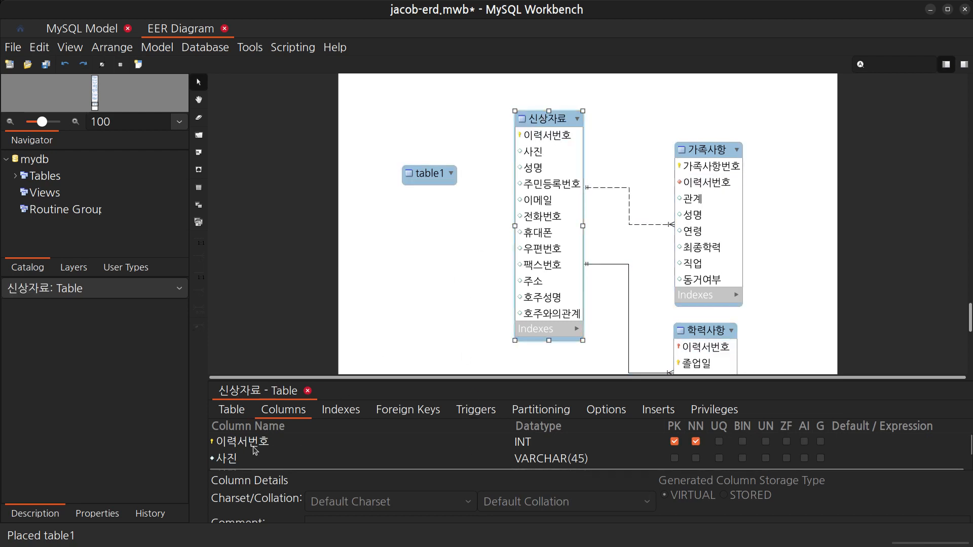
{"action": "left_click", "coordinate": [228, 410]}
{"action": "type", "text": "일ㅍ"}
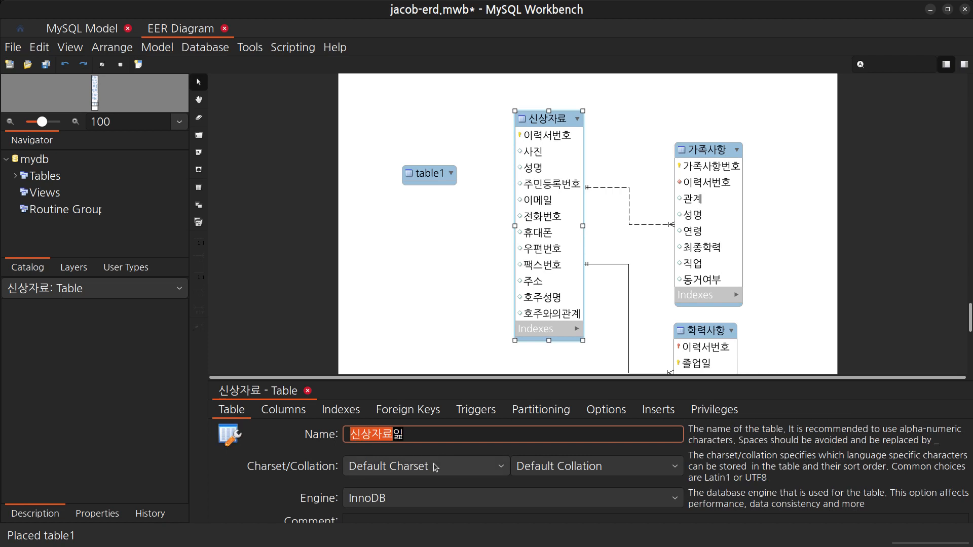
{"action": "key", "text": "BackSpace"}
{"action": "key", "text": "BackSpace"}
{"action": "type", "text": "이력서"}
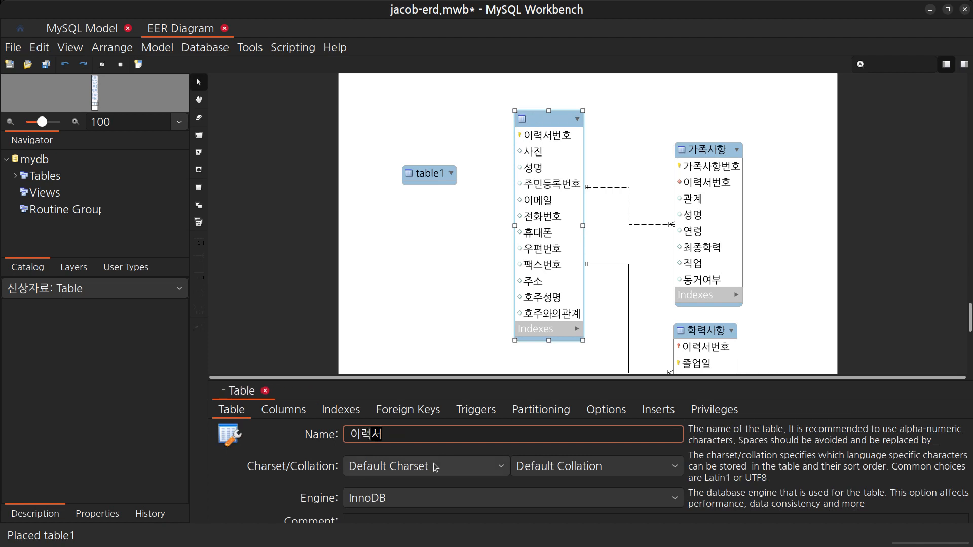
{"action": "key", "text": "Return"}
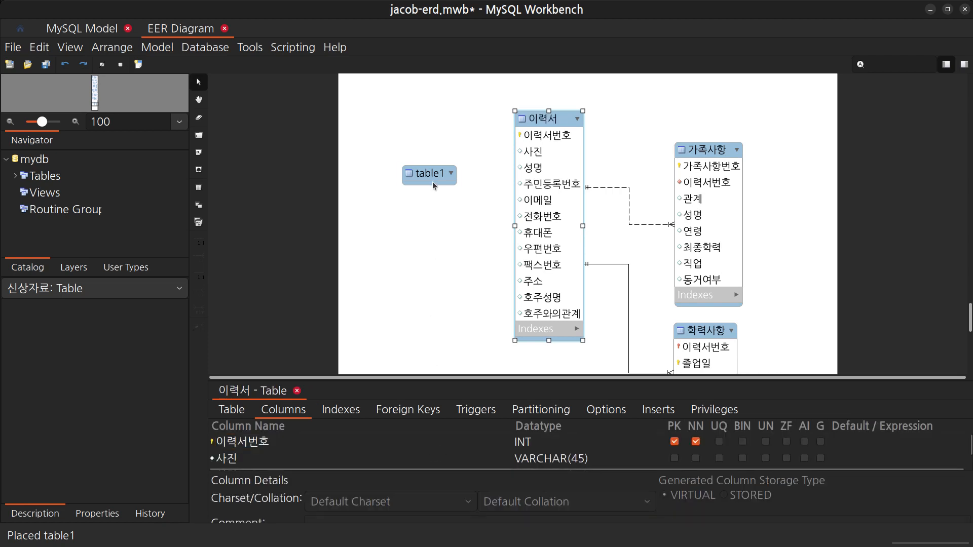
Rename the new empty table as 신상자료 and move it slightly farther left of the 이력서 table
{"action": "double_click", "coordinate": [431, 175]}
{"action": "left_click", "coordinate": [239, 409]}
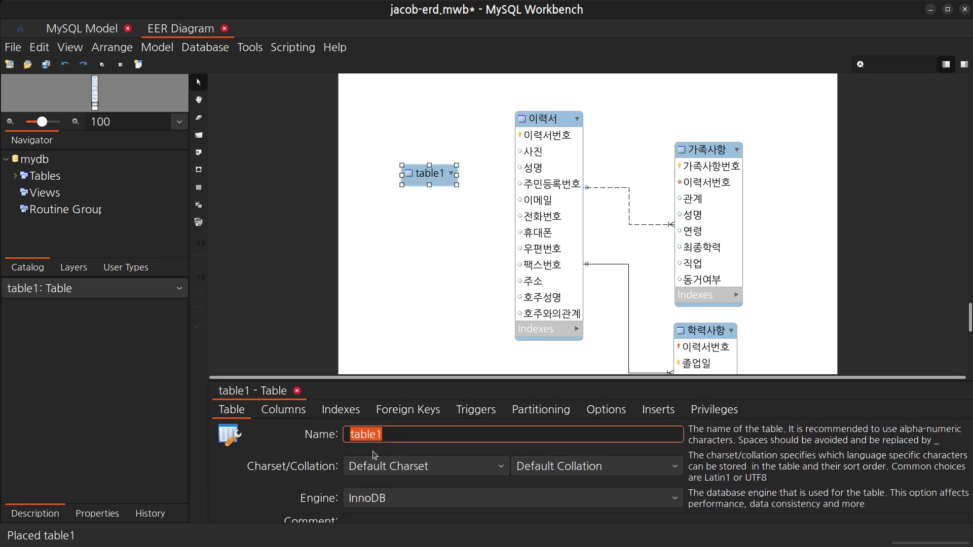
{"action": "type", "text": "신체사항"}
{"action": "key", "text": "Return"}
{"action": "left_click", "coordinate": [452, 315]}
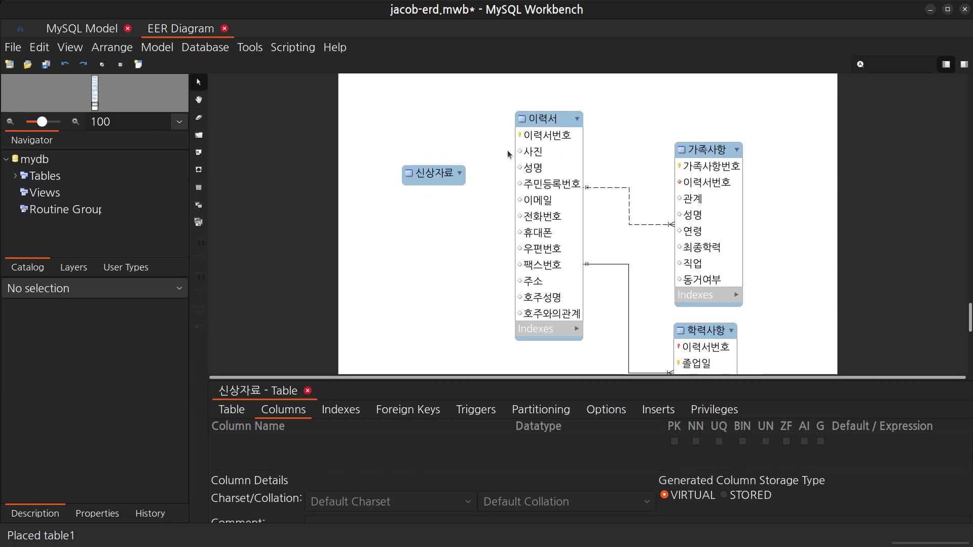
{"action": "left_click_drag", "start_coordinate": [454, 173], "coordinate": [441, 175]}
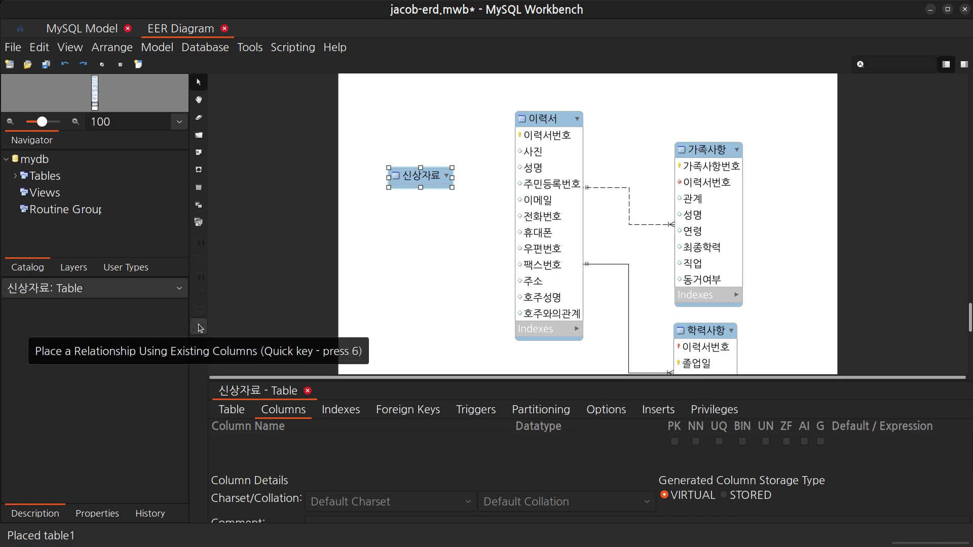
Create an identifying one-to-one relationship from the 신상자료 table to the 이력서 table and move 신상자료 slightly up
{"action": "left_click", "coordinate": [198, 275]}
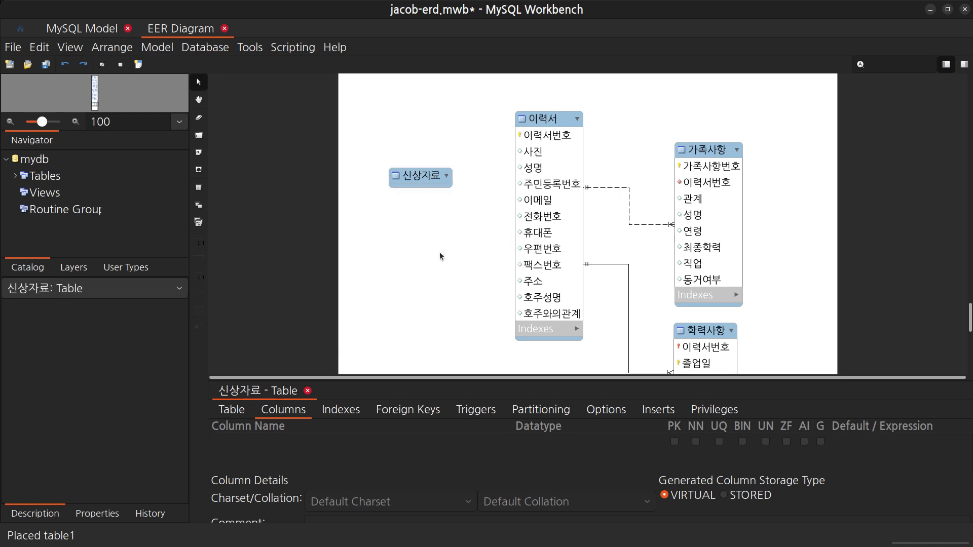
{"action": "left_click", "coordinate": [426, 180]}
{"action": "left_click", "coordinate": [558, 185]}
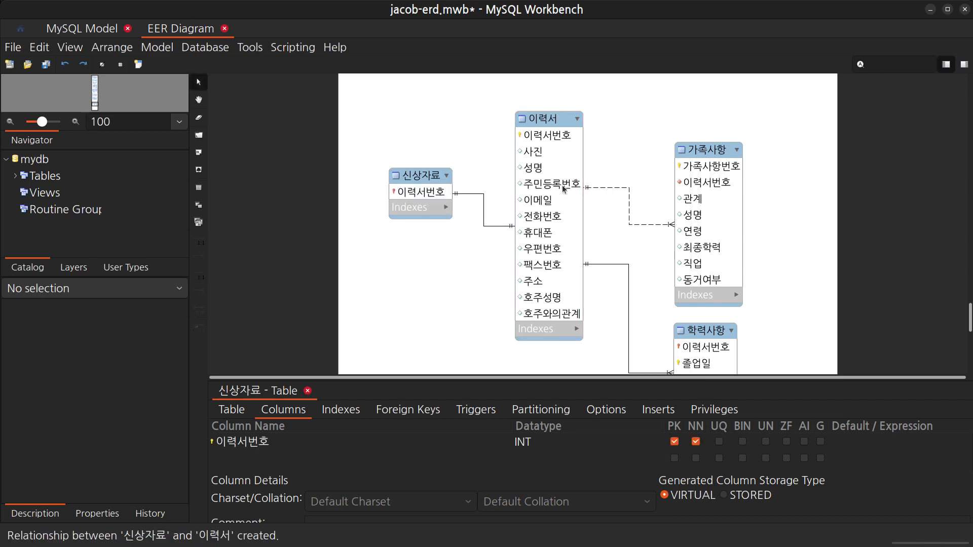
{"action": "left_click_drag", "start_coordinate": [422, 196], "coordinate": [424, 156]}
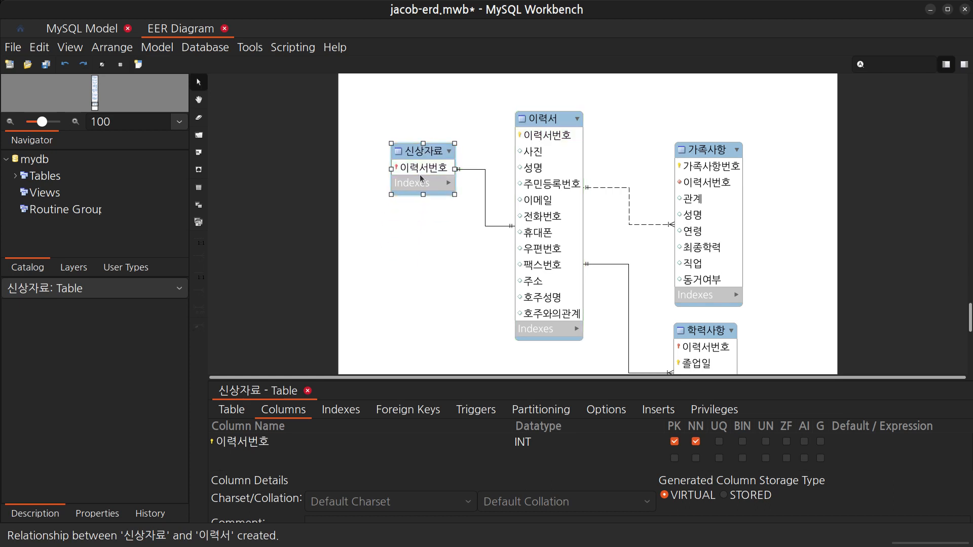
Add the columns 최종학력 and 결혼여부 to the 신상자료 table, keeping the VARCHAR(45) datatype
{"action": "left_click", "coordinate": [297, 458]}
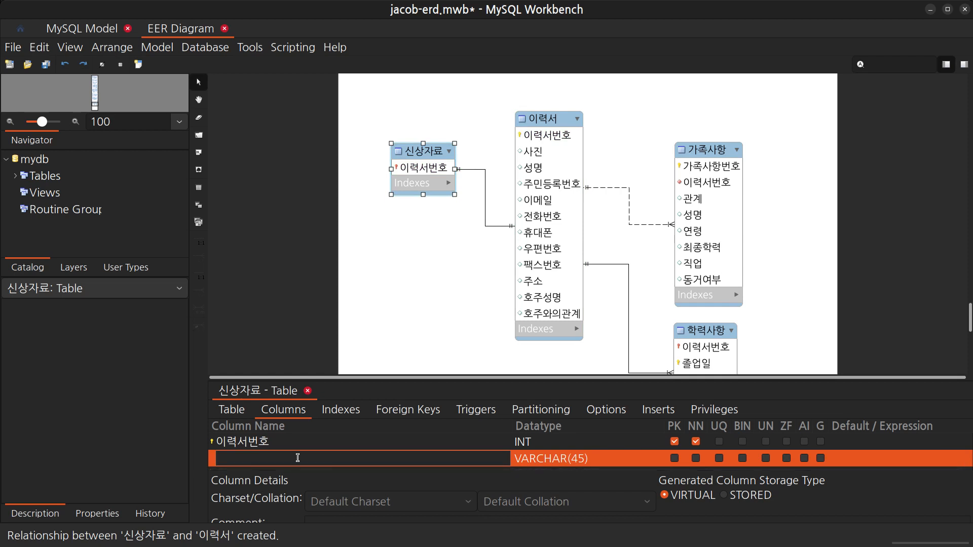
{"action": "type", "text": "최조"}
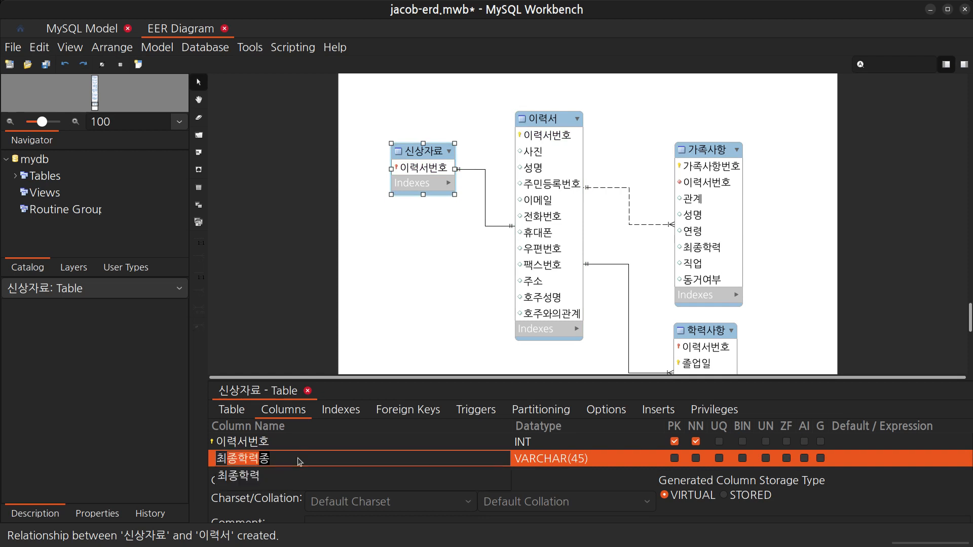
{"action": "key", "text": "Return"}
{"action": "left_click", "coordinate": [298, 457]}
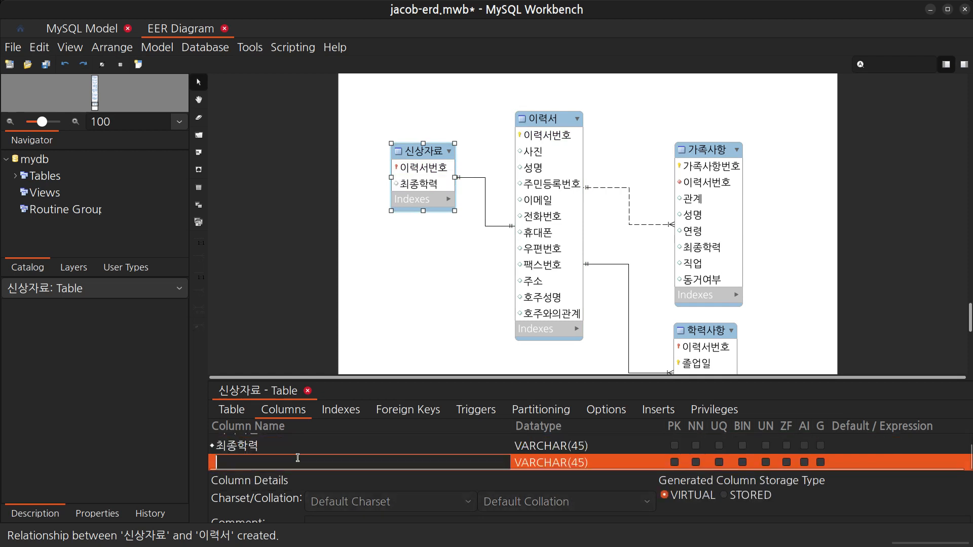
{"action": "type", "text": "결혼여부"}
{"action": "key", "text": "Return"}
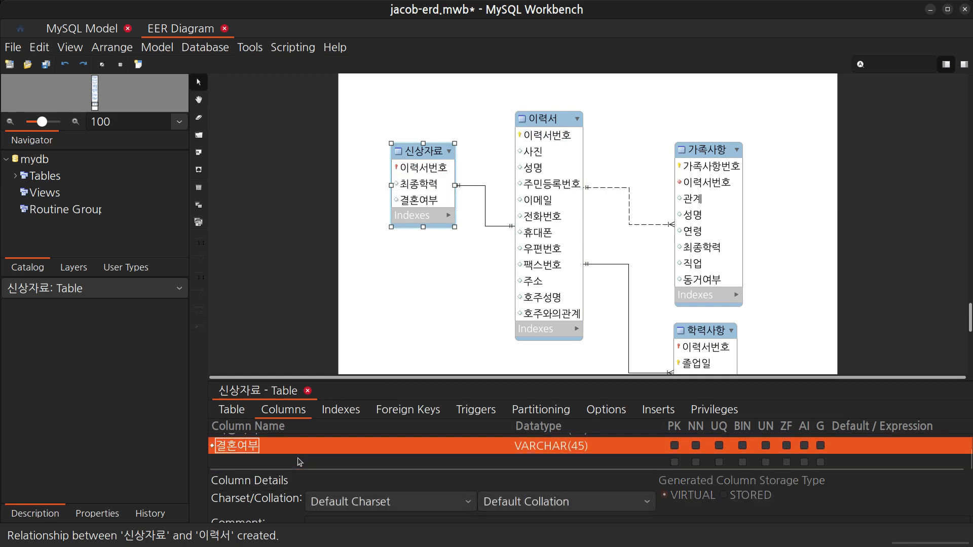
Add the columns 종교, 신장 and 체중 to the 신상자료 table with the VARCHAR(45) datatype
{"action": "left_click", "coordinate": [300, 462]}
{"action": "type", "text": "ㅈ"}
{"action": "type", "text": "교"}
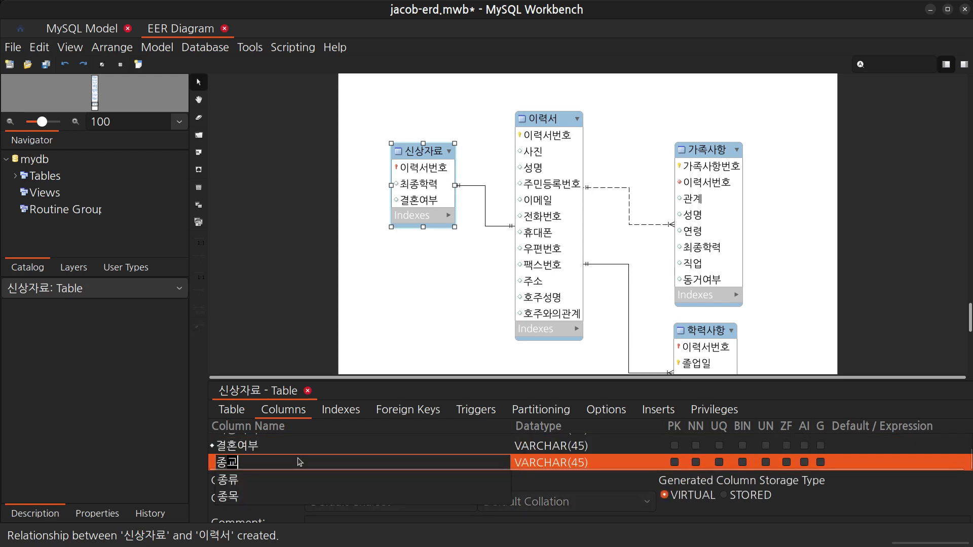
{"action": "key", "text": "Return"}
{"action": "left_click", "coordinate": [298, 458]}
{"action": "type", "text": "신장"}
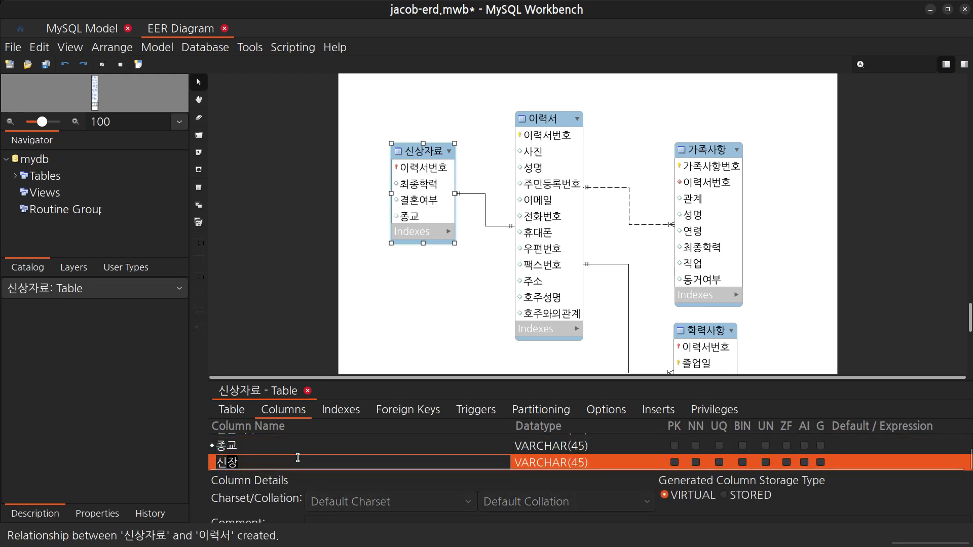
{"action": "key", "text": "Return"}
{"action": "left_click", "coordinate": [298, 458]}
{"action": "type", "text": "ㅊ중"}
{"action": "key", "text": "Return"}
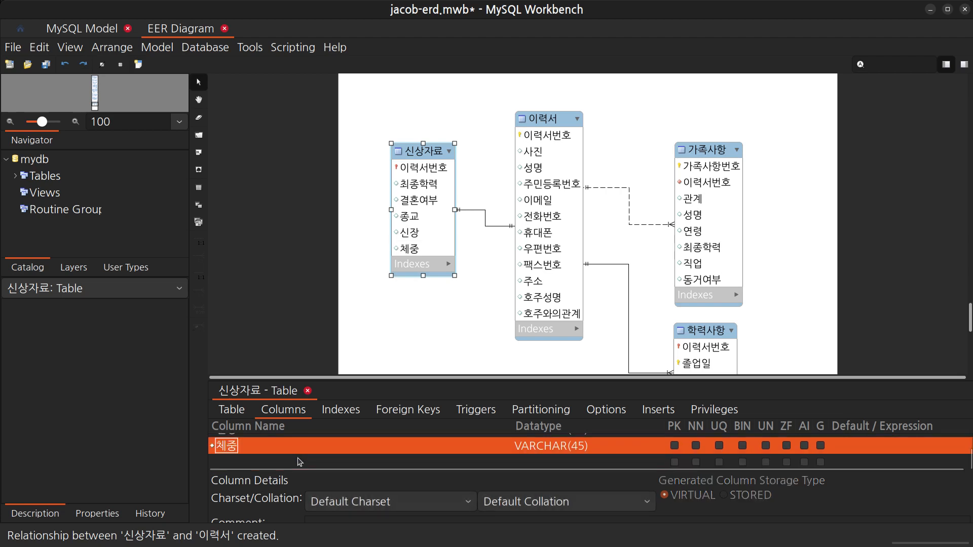
Add the columns 혈액형 and 시력 to the 신상자료 table with the VARCHAR(45) datatype
{"action": "left_click", "coordinate": [297, 458]}
{"action": "type", "text": "혀ㅑㄹ"}
{"action": "key", "text": "BackSpace"}
{"action": "key", "text": "BackSpace"}
{"action": "key", "text": "BackSpace"}
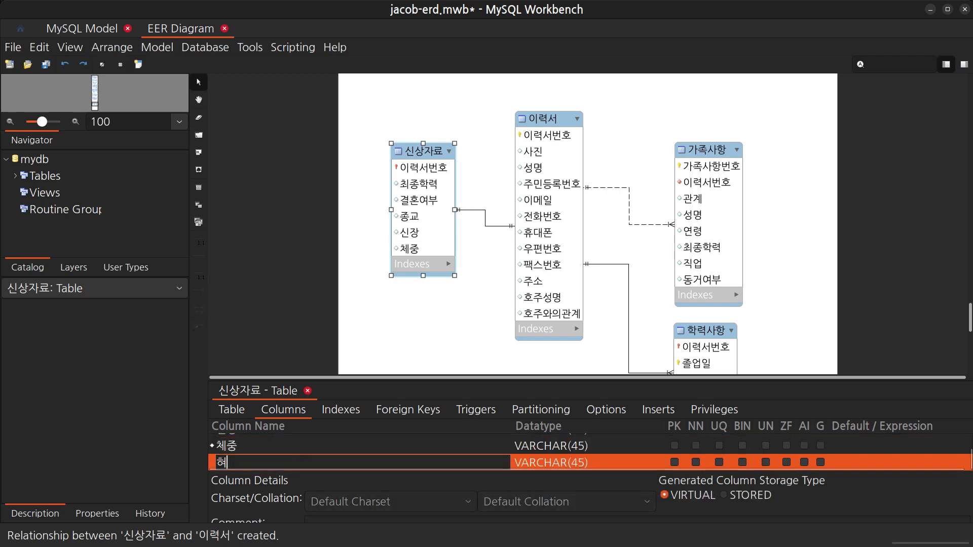
{"action": "type", "text": "혈액형"}
{"action": "key", "text": "Return"}
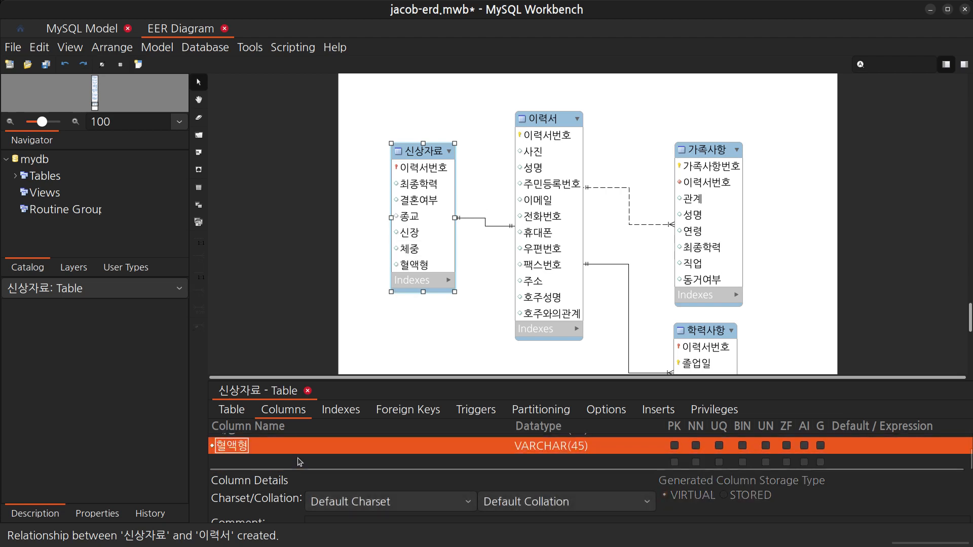
{"action": "left_click", "coordinate": [298, 458]}
{"action": "type", "text": "시력"}
{"action": "key", "text": "Return"}
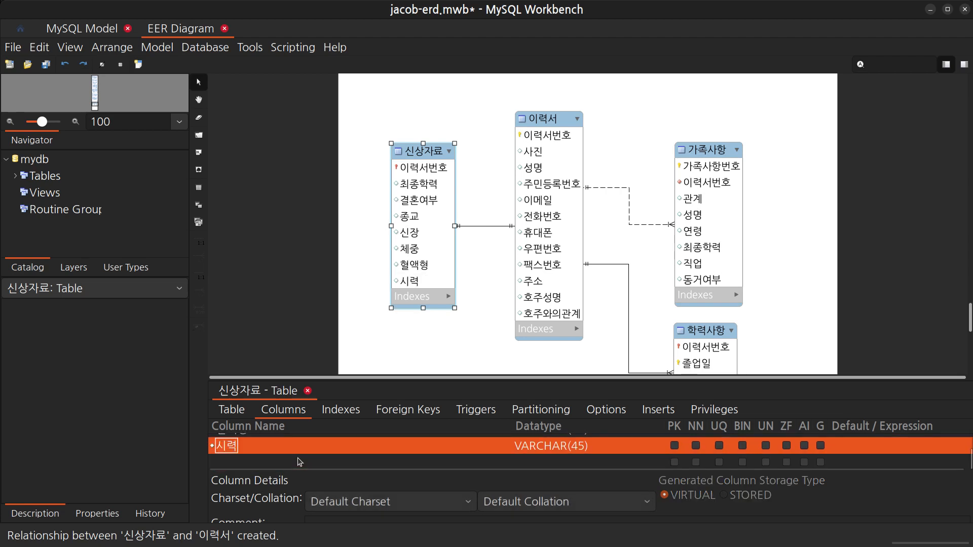
Add the columns 취미 and 특기 to the end of the 신상자료 table as VARCHAR(45)
{"action": "left_click", "coordinate": [298, 458]}
{"action": "type", "text": "취미"}
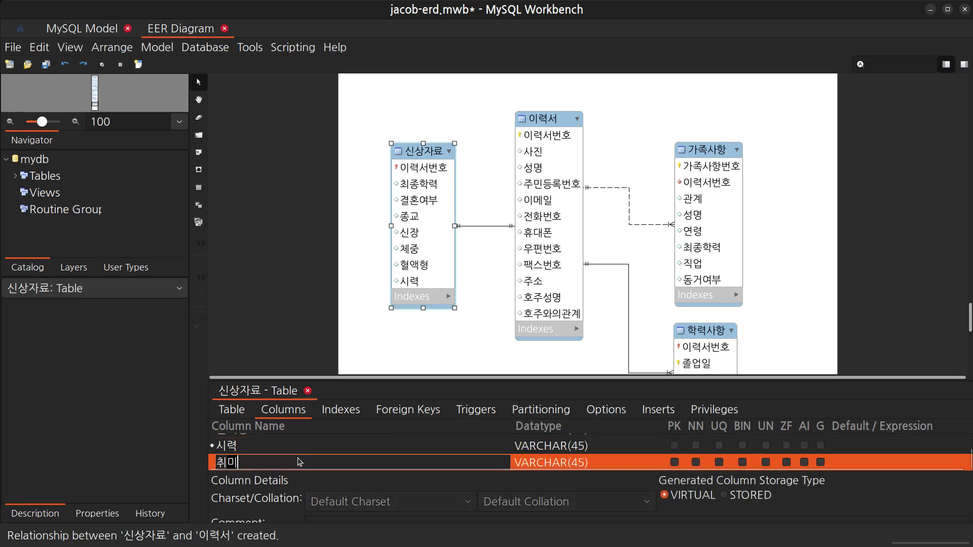
{"action": "key", "text": "Return"}
{"action": "left_click", "coordinate": [298, 458]}
{"action": "type", "text": "ㄴㅌ₩"}
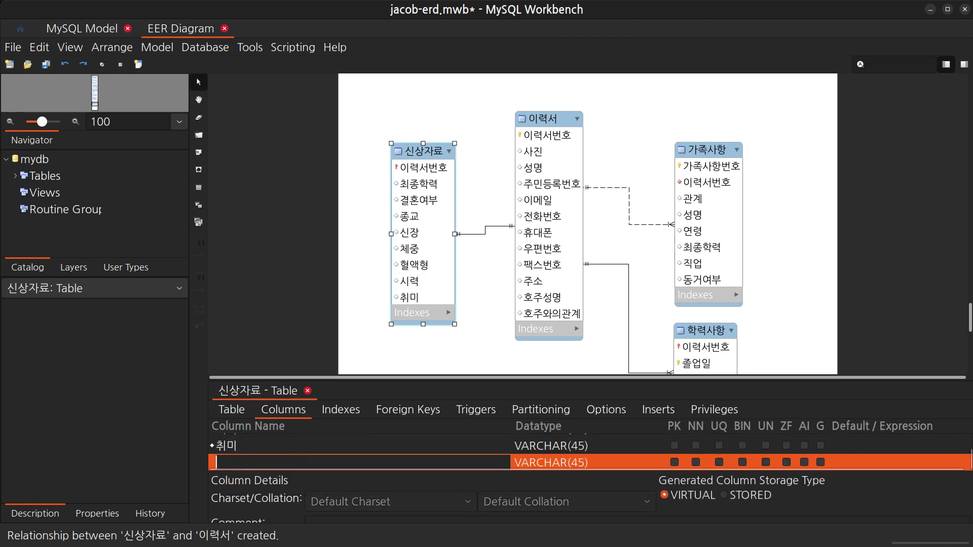
{"action": "type", "text": "특기"}
{"action": "key", "text": "Return"}
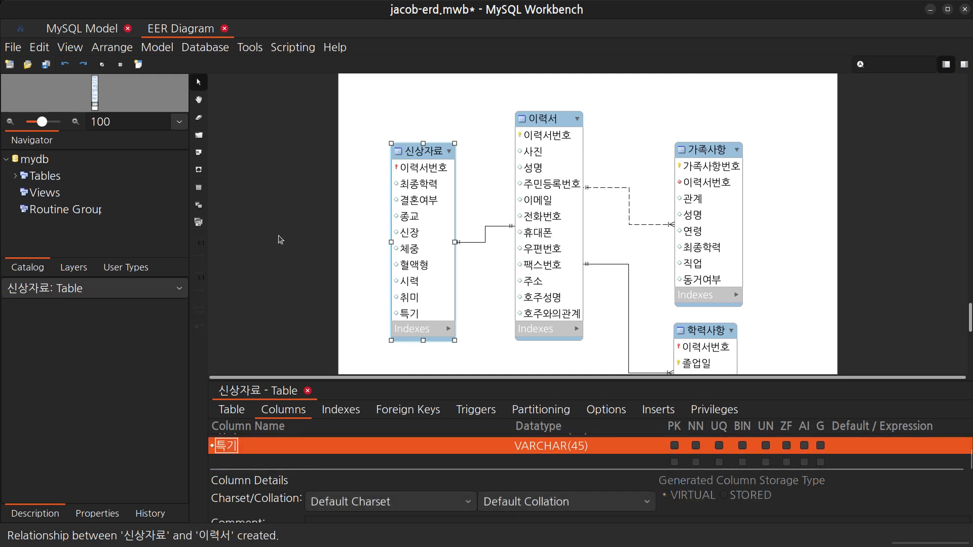
Deselect the 신상자료 table and close its table editor
{"action": "left_click", "coordinate": [507, 332]}
{"action": "scroll", "coordinate": [587, 335], "scroll_direction": "down", "scroll_amount": 5}
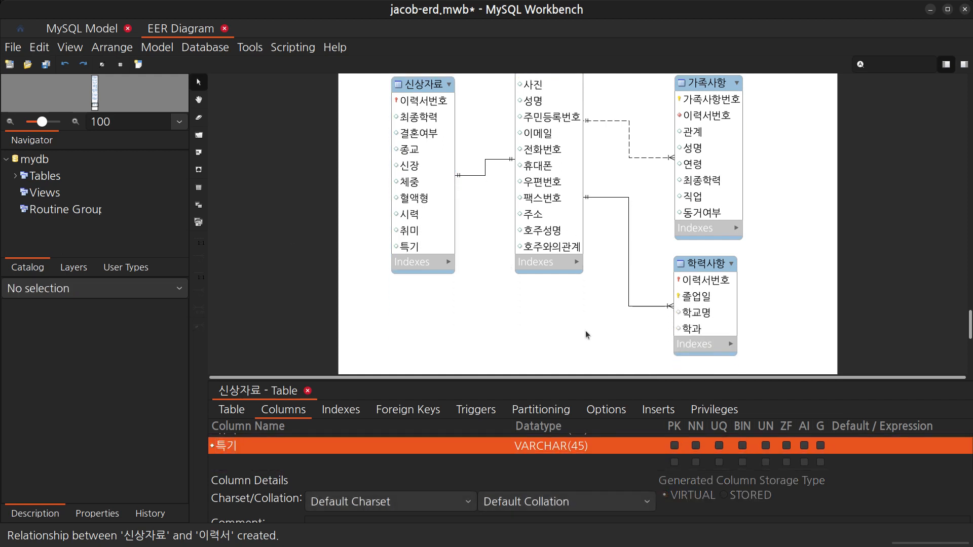
{"action": "scroll", "coordinate": [500, 314], "scroll_direction": "up", "scroll_amount": 4}
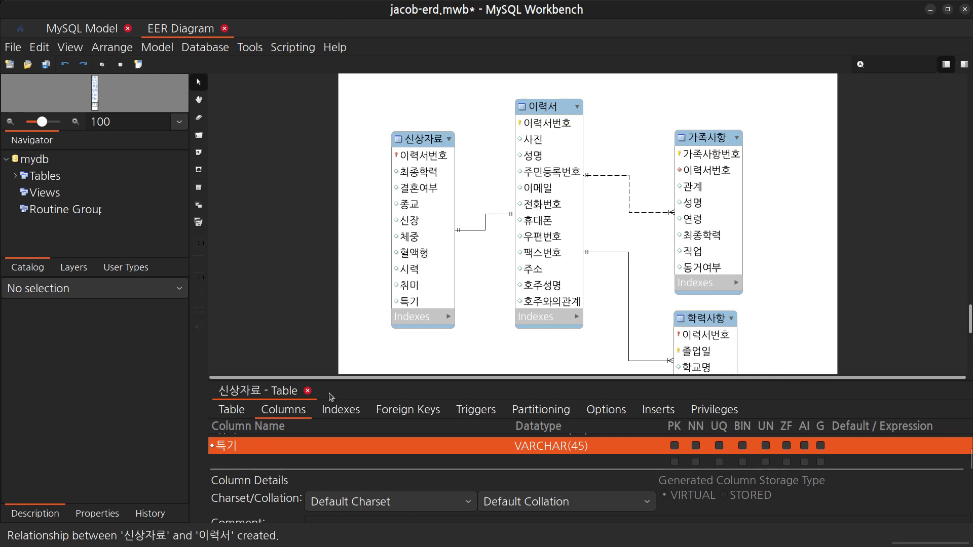
{"action": "left_click", "coordinate": [308, 392]}
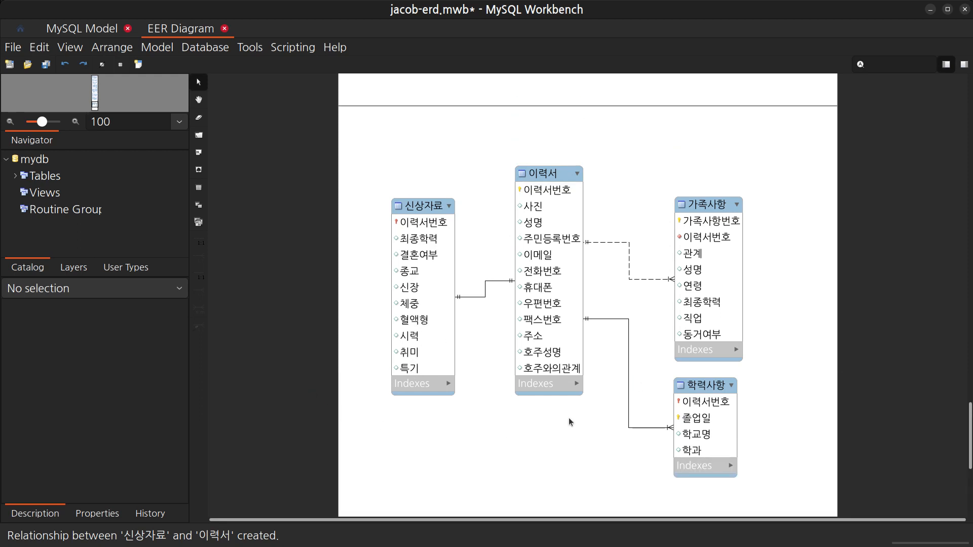
Examine the 신상자료, 이력서, 가족사항 and 학력사항 tables and the relationships between them at 120% zoom
{"action": "scroll", "coordinate": [569, 417], "scroll_direction": "down", "scroll_amount": 5}
{"action": "scroll", "coordinate": [569, 418], "scroll_direction": "up", "scroll_amount": 1}
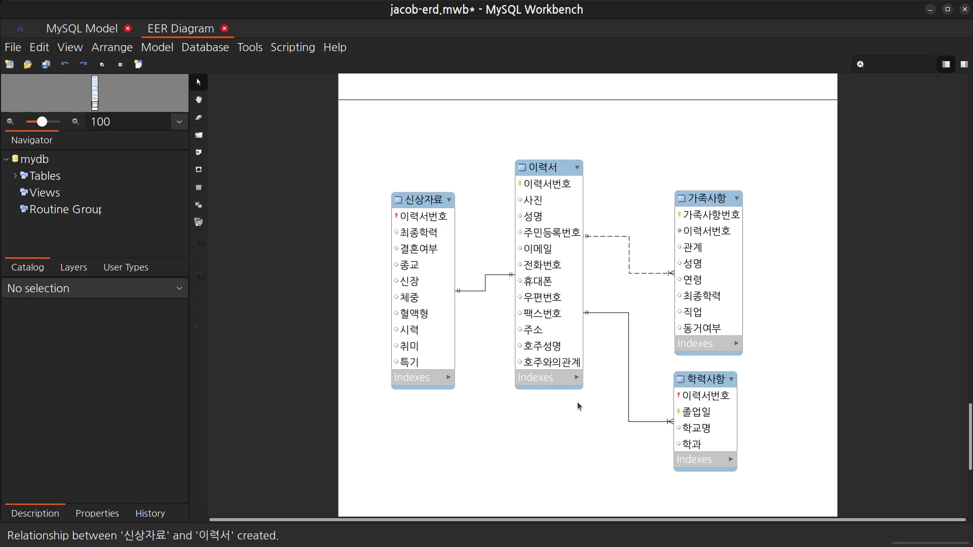
{"action": "scroll", "coordinate": [586, 403], "scroll_direction": "up", "scroll_amount": 4}
{"action": "scroll", "coordinate": [586, 404], "scroll_direction": "down", "scroll_amount": 2}
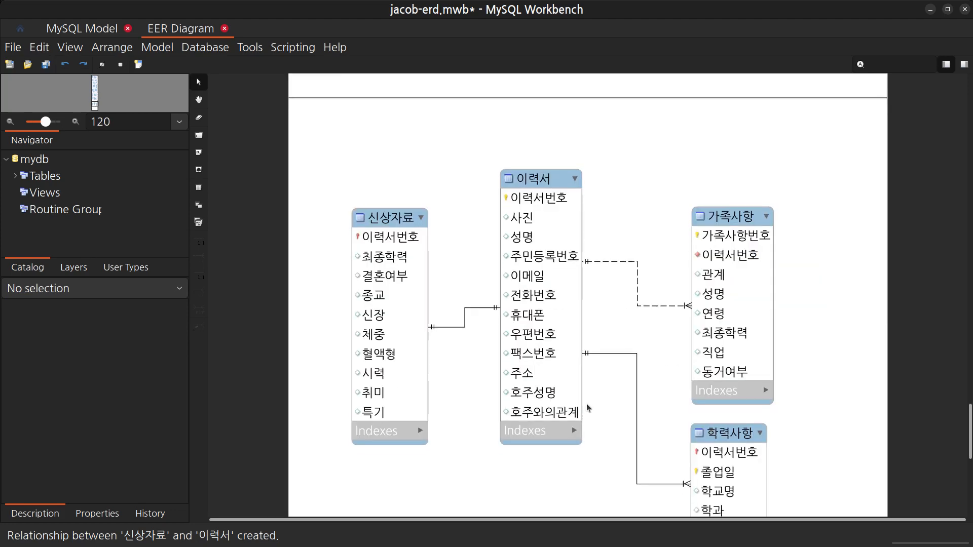
{"action": "scroll", "coordinate": [587, 403], "scroll_direction": "up", "scroll_amount": 1}
{"action": "scroll", "coordinate": [587, 404], "scroll_direction": "down", "scroll_amount": 6}
{"action": "scroll", "coordinate": [587, 404], "scroll_direction": "down", "scroll_amount": 1}
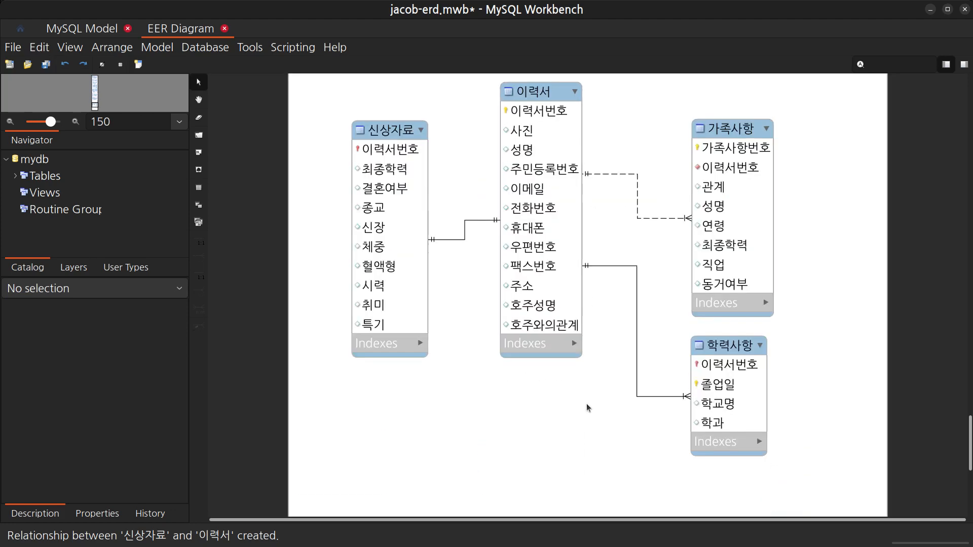
{"action": "scroll", "coordinate": [586, 404], "scroll_direction": "down", "scroll_amount": 1}
{"action": "scroll", "coordinate": [586, 404], "scroll_direction": "up", "scroll_amount": 2}
{"action": "scroll", "coordinate": [586, 404], "scroll_direction": "down", "scroll_amount": 1}
{"action": "scroll", "coordinate": [616, 401], "scroll_direction": "up", "scroll_amount": 1}
{"action": "scroll", "coordinate": [617, 405], "scroll_direction": "down", "scroll_amount": 1}
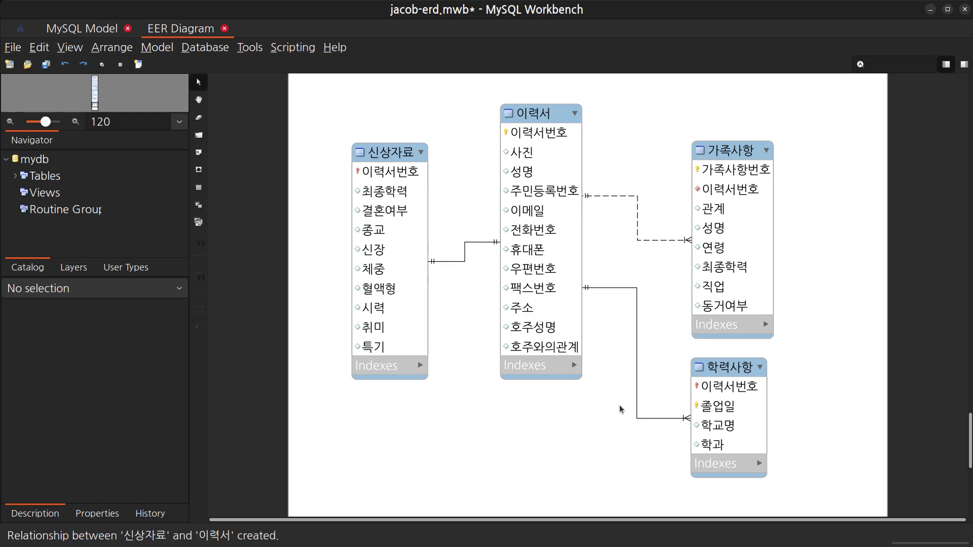
{"action": "scroll", "coordinate": [584, 388], "scroll_direction": "up", "scroll_amount": 2}
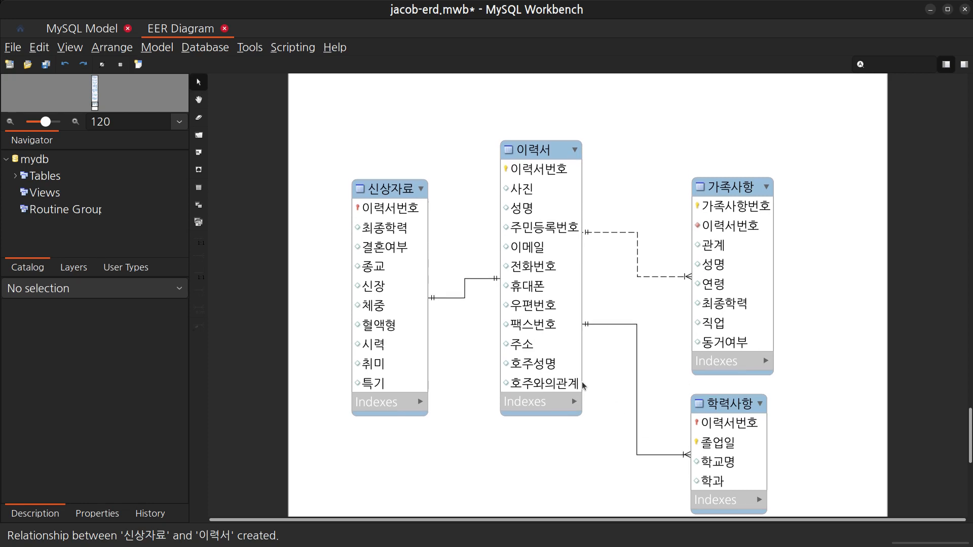
Draw a new layer around the four résumé tables and extend its lower edge below the 학력사항 table
{"action": "key", "text": "l"}
{"action": "left_click_drag", "start_coordinate": [316, 132], "coordinate": [863, 529]}
{"action": "scroll", "coordinate": [810, 431], "scroll_direction": "down", "scroll_amount": 1}
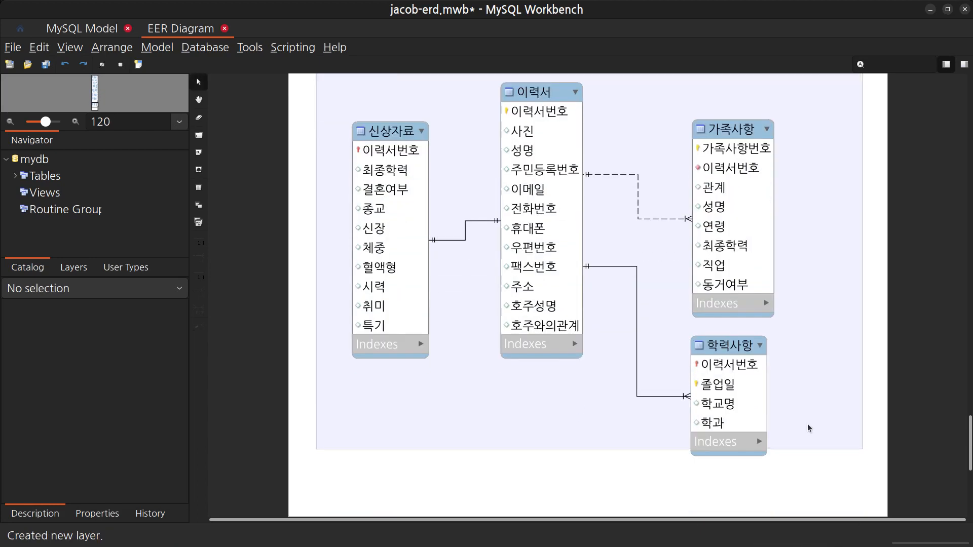
{"action": "left_click", "coordinate": [544, 424]}
{"action": "left_click_drag", "start_coordinate": [594, 454], "coordinate": [591, 474]}
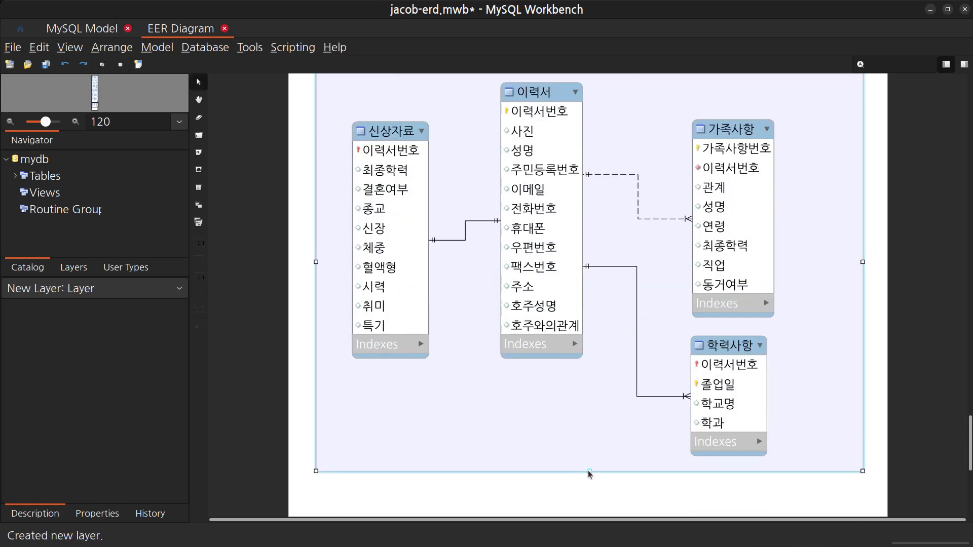
Move the 가족사항 and 학력사항 tables up and closer to the 이력서 table, and nudge the 신상자료 table slightly up
{"action": "scroll", "coordinate": [610, 402], "scroll_direction": "up", "scroll_amount": 1}
{"action": "left_click_drag", "start_coordinate": [741, 264], "coordinate": [741, 242]}
{"action": "left_click_drag", "start_coordinate": [742, 361], "coordinate": [742, 337]}
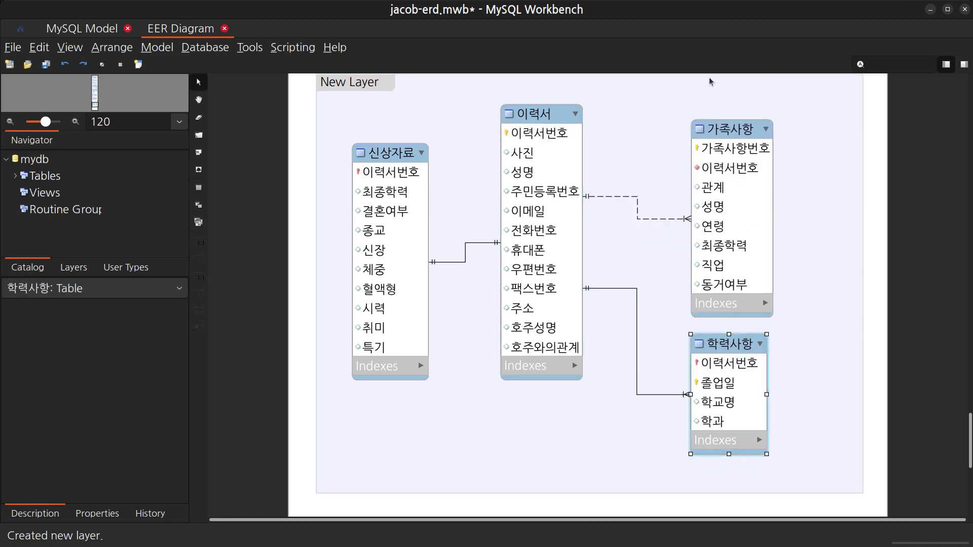
{"action": "left_click_drag", "start_coordinate": [714, 134], "coordinate": [692, 117]}
{"action": "left_click_drag", "start_coordinate": [725, 352], "coordinate": [705, 338]}
{"action": "left_click_drag", "start_coordinate": [385, 157], "coordinate": [388, 149]}
{"action": "left_click", "coordinate": [583, 474]}
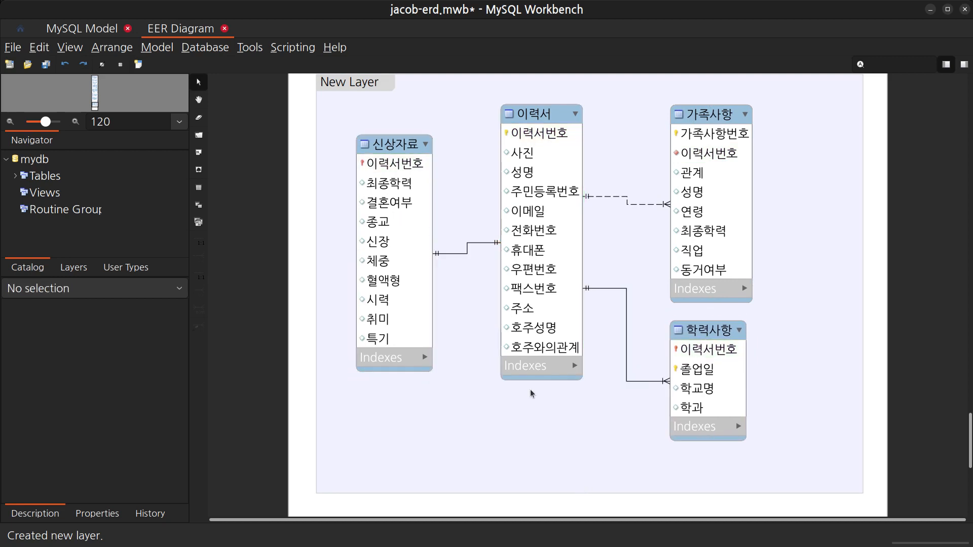
Raise the new layer's lower edge so it ends just below the 학력사항 table
{"action": "left_click", "coordinate": [372, 82]}
{"action": "left_click_drag", "start_coordinate": [589, 493], "coordinate": [592, 455]}
{"action": "scroll", "coordinate": [578, 392], "scroll_direction": "up", "scroll_amount": 3}
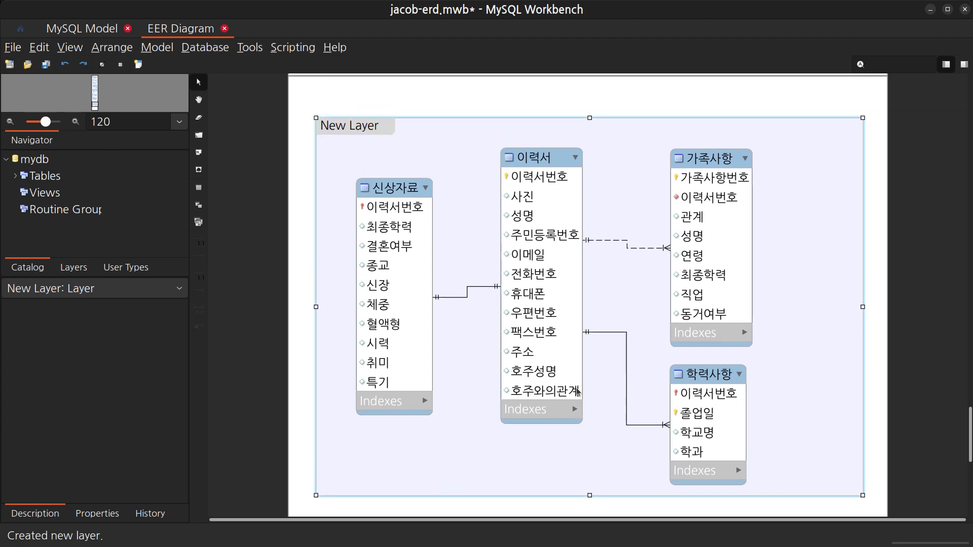
Rename the new layer as 이력서 and close the layer editor
{"action": "scroll", "coordinate": [479, 311], "scroll_direction": "up", "scroll_amount": 2}
{"action": "scroll", "coordinate": [479, 311], "scroll_direction": "down", "scroll_amount": 3}
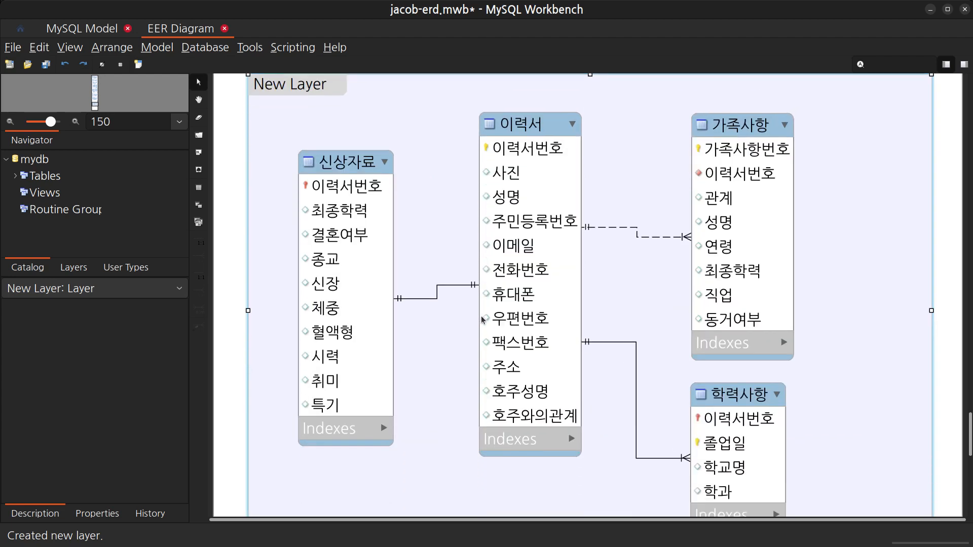
{"action": "double_click", "coordinate": [322, 88]}
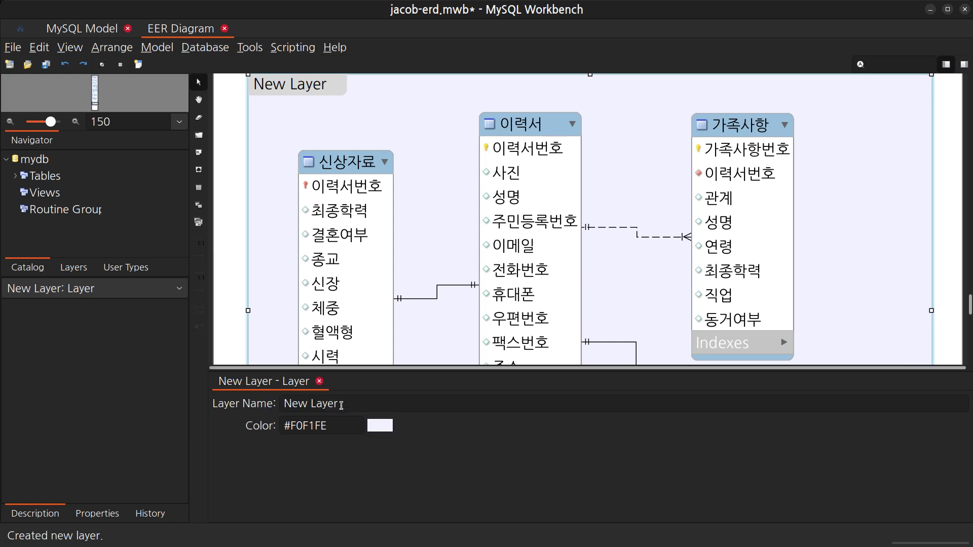
{"action": "left_click_drag", "start_coordinate": [340, 404], "coordinate": [266, 403]}
{"action": "type", "text": "이력서"}
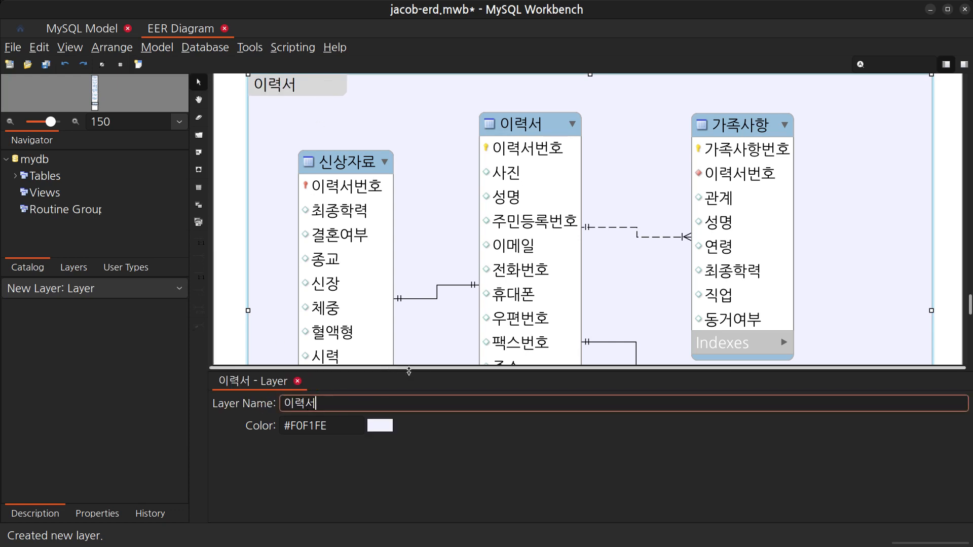
{"action": "left_click", "coordinate": [298, 382]}
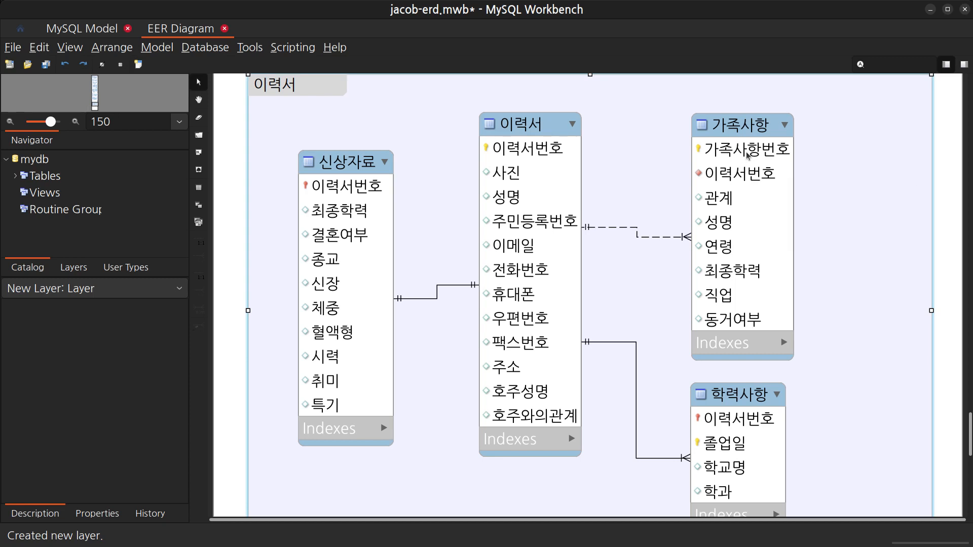
{"action": "mouse_move", "coordinate": [747, 155]}
{"action": "scroll", "coordinate": [905, 309], "scroll_direction": "down", "scroll_amount": 1}
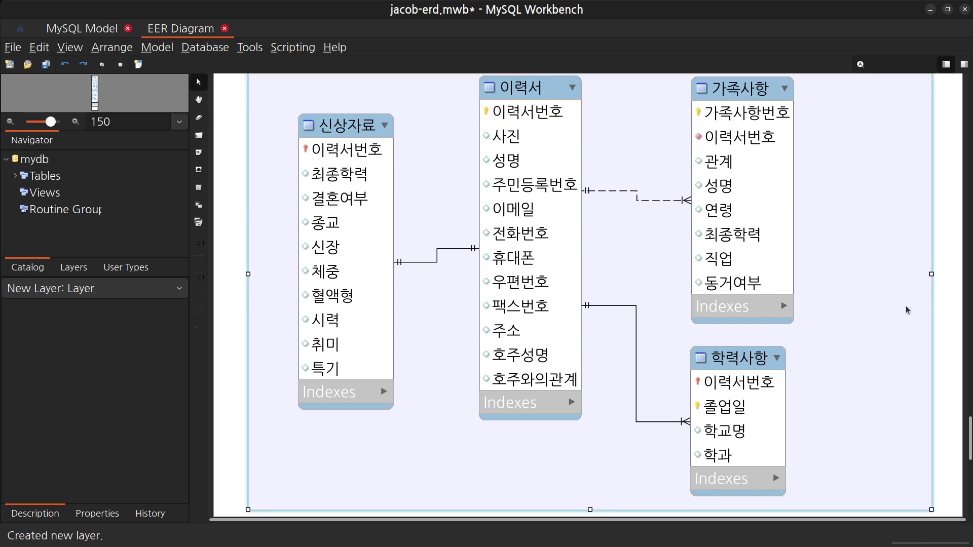
{"action": "scroll", "coordinate": [895, 313], "scroll_direction": "down", "scroll_amount": 1}
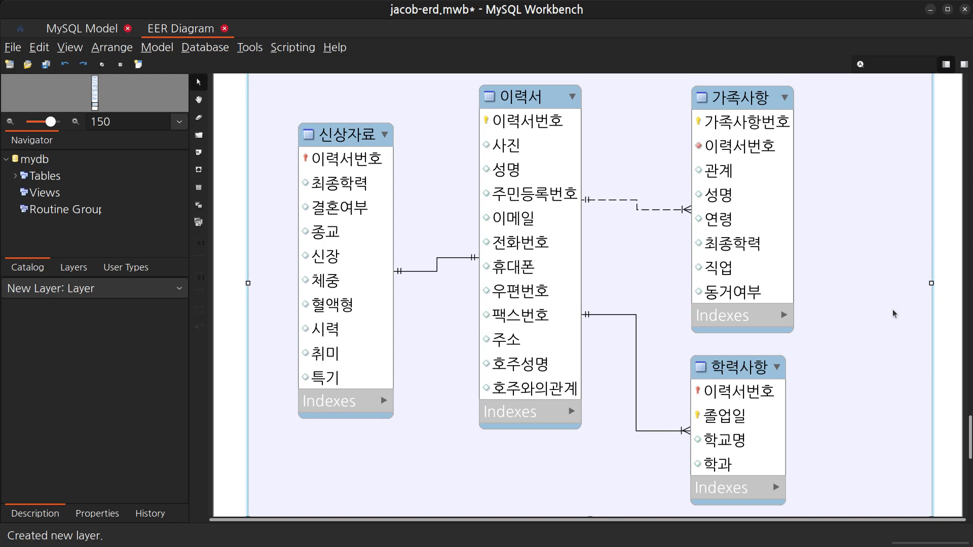
Review the finished 이력서 layer with its four tables and save the model
{"action": "scroll", "coordinate": [894, 314], "scroll_direction": "up", "scroll_amount": 6}
{"action": "scroll", "coordinate": [894, 314], "scroll_direction": "down", "scroll_amount": 5}
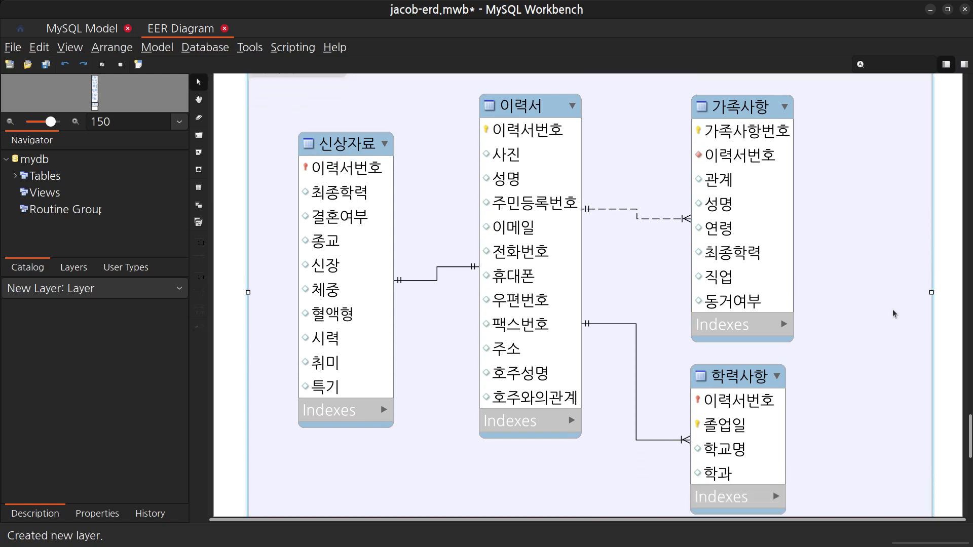
{"action": "scroll", "coordinate": [895, 314], "scroll_direction": "up", "scroll_amount": 1}
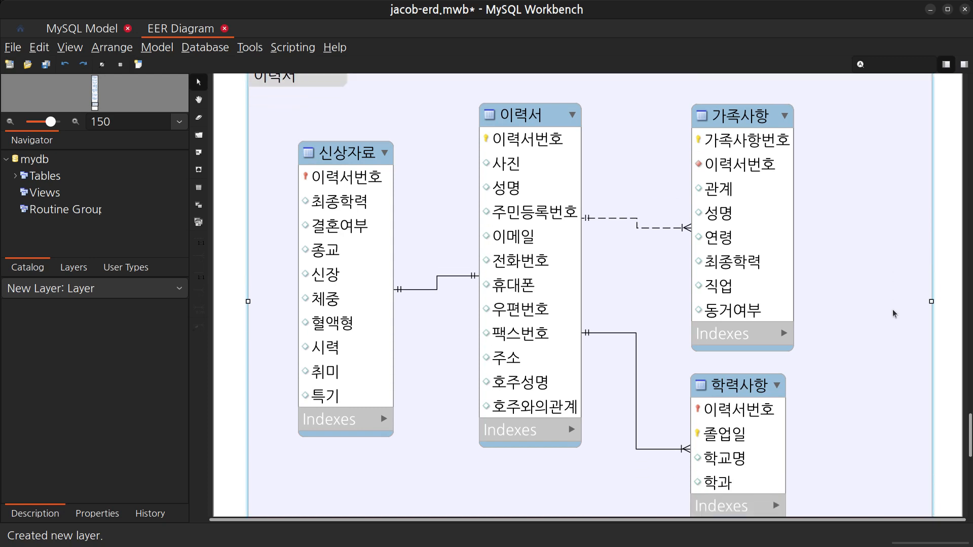
{"action": "scroll", "coordinate": [894, 315], "scroll_direction": "down", "scroll_amount": 1}
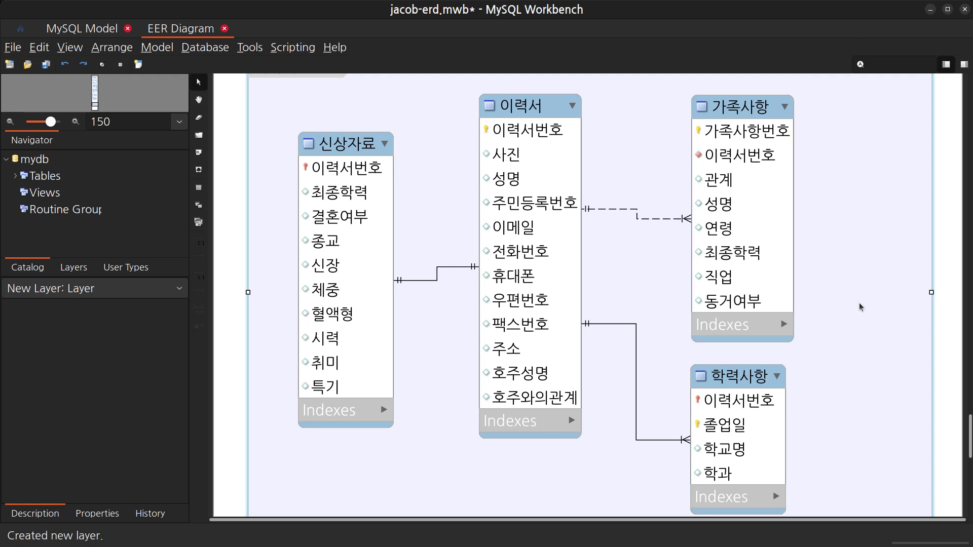
{"action": "key", "text": "ctrl+s"}
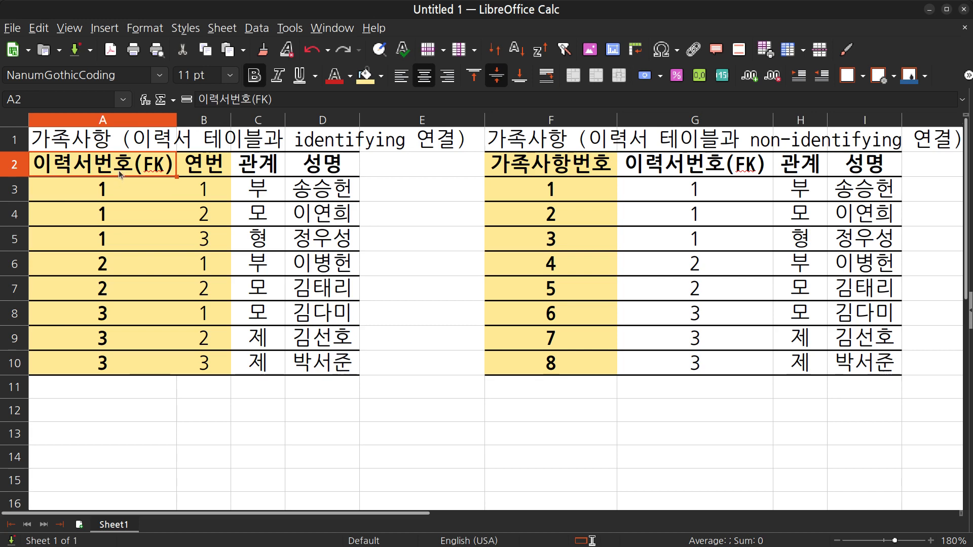
In LibreOffice Calc, compare the 이력서번호(FK) headers of the two 가족사항 tables and slightly narrow column G
{"action": "left_click", "coordinate": [680, 173]}
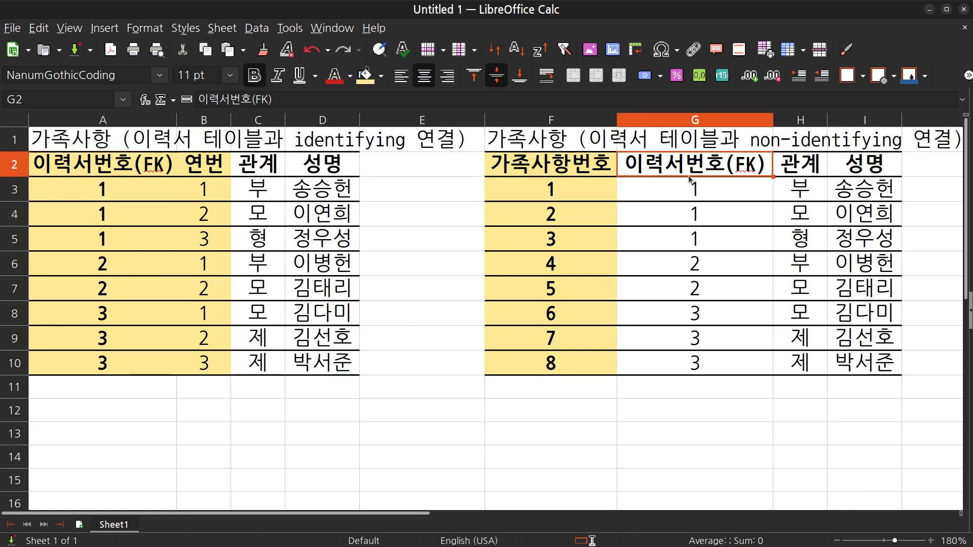
{"action": "left_click", "coordinate": [141, 174]}
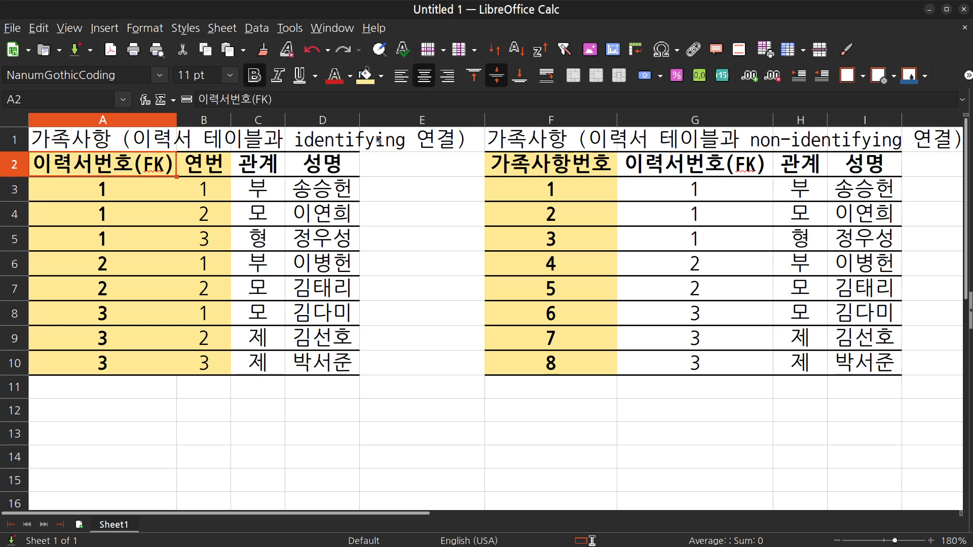
{"action": "left_click", "coordinate": [703, 170]}
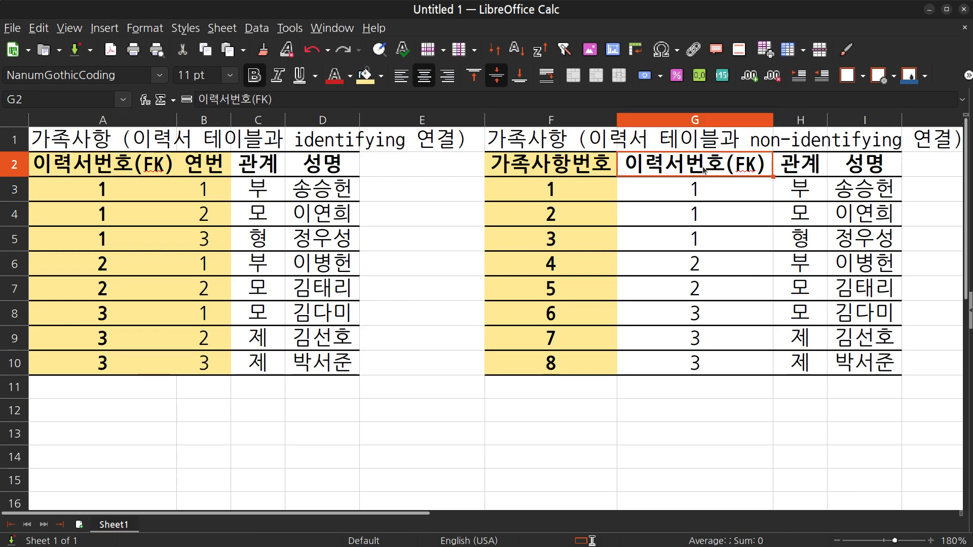
{"action": "left_click_drag", "start_coordinate": [773, 122], "coordinate": [767, 121]}
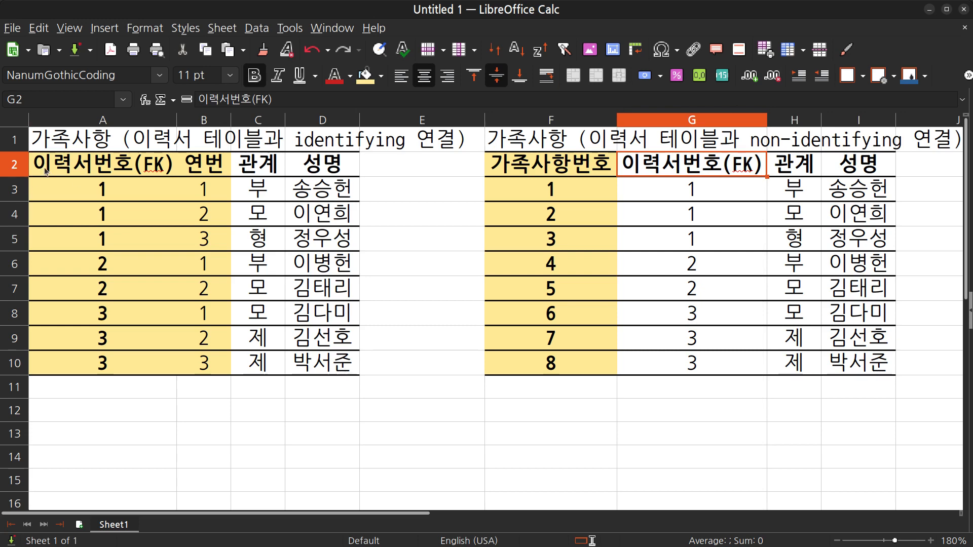
Compare the identifying table's 이력서번호(FK) key header with the non-identifying table's 가족사항번호 key header
{"action": "left_click", "coordinate": [69, 170]}
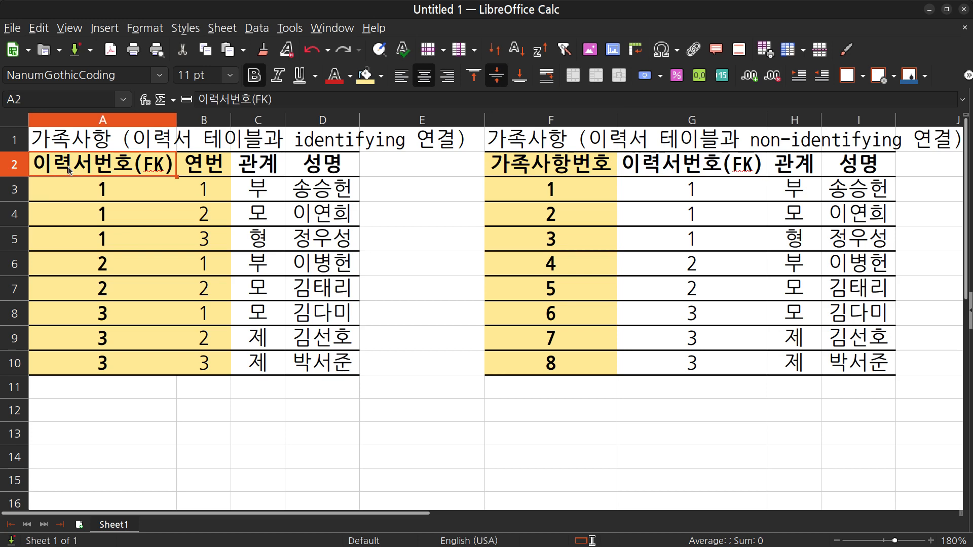
{"action": "left_click", "coordinate": [531, 169]}
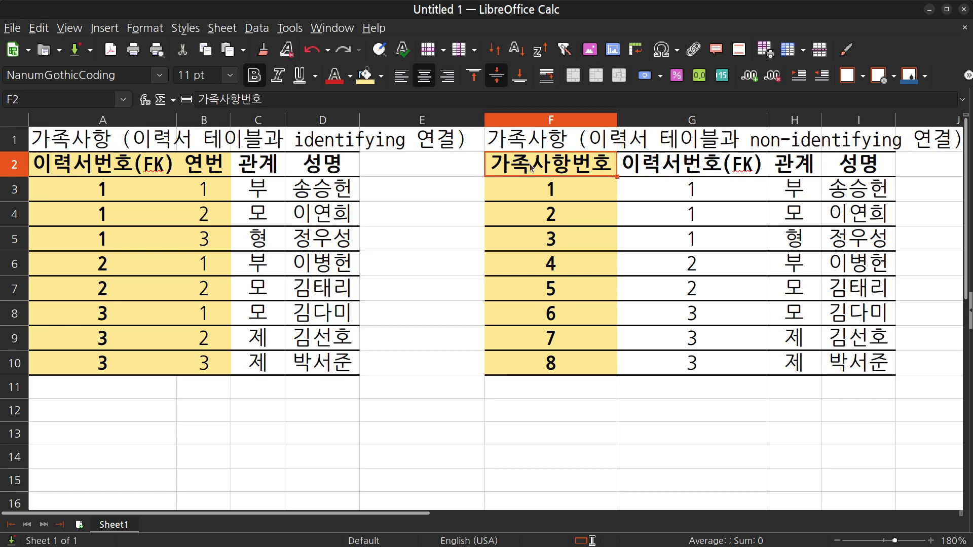
{"action": "left_click", "coordinate": [156, 174]}
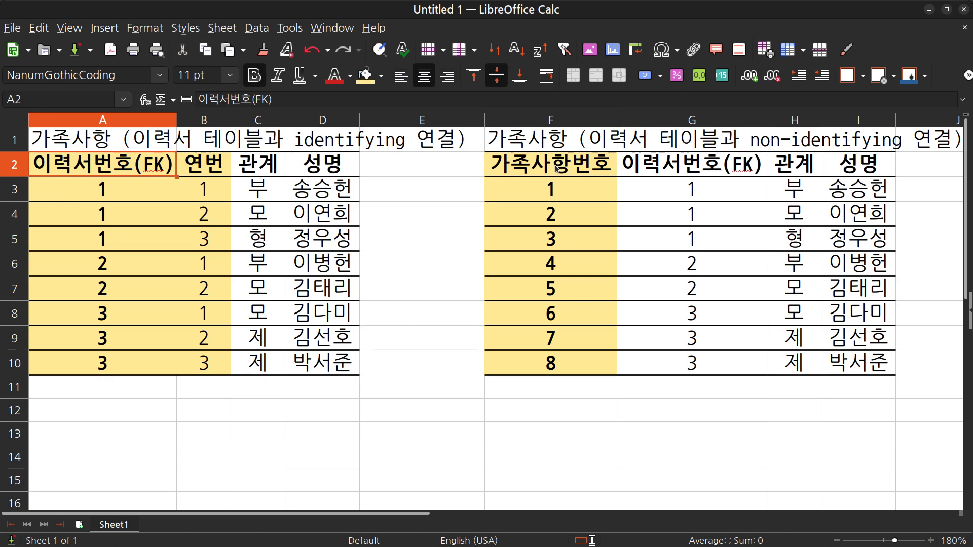
{"action": "left_click", "coordinate": [554, 167]}
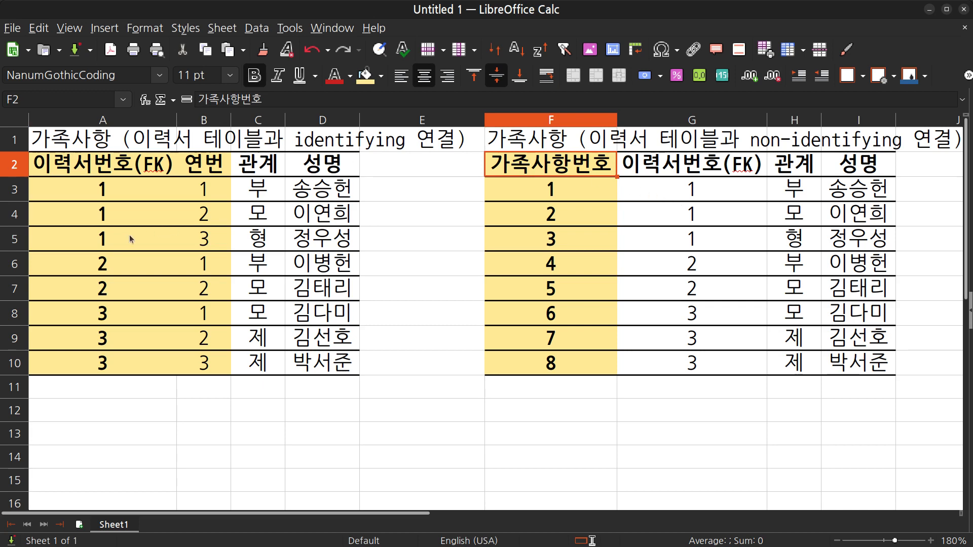
Examine how the 이력서번호(FK) values repeat across the family member rows of the identifying table
{"action": "left_click", "coordinate": [127, 186]}
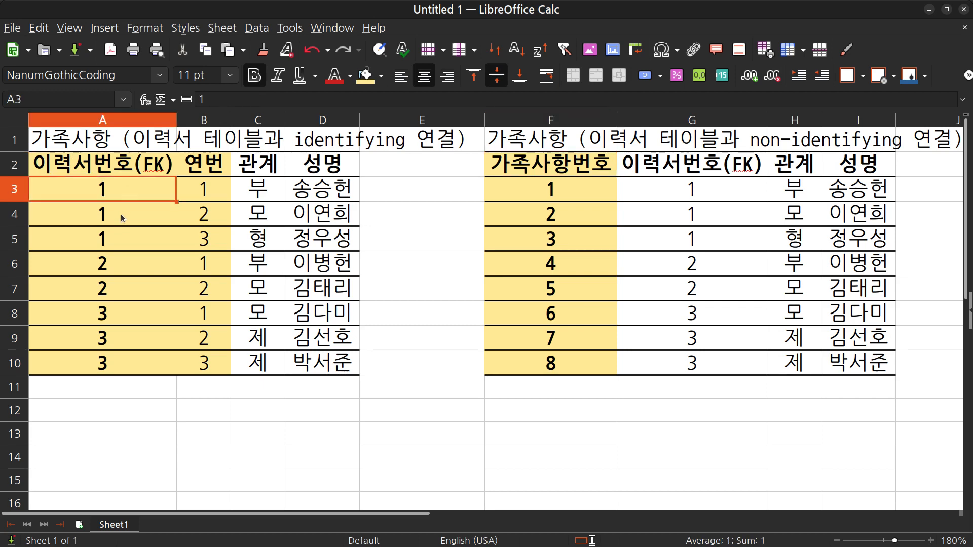
{"action": "left_click", "coordinate": [126, 211]}
{"action": "left_click", "coordinate": [121, 233]}
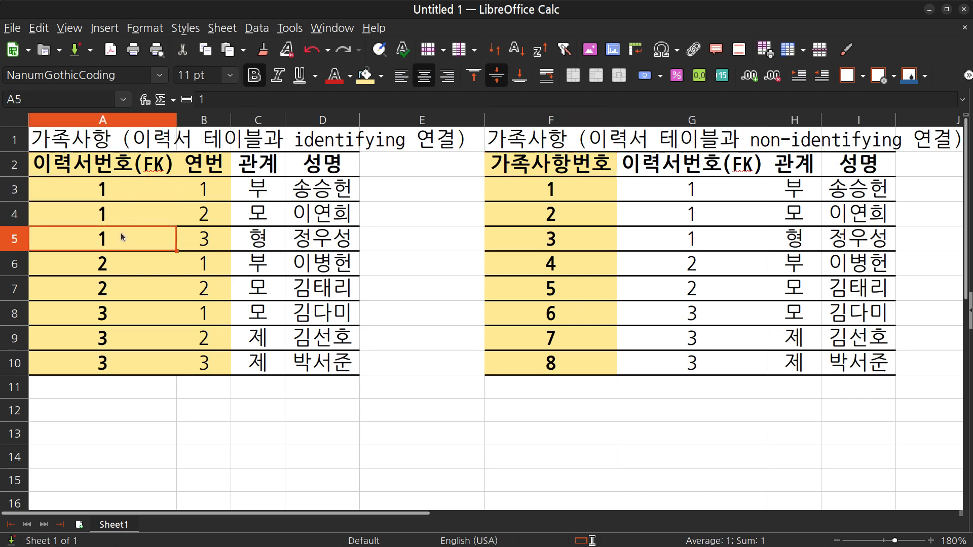
{"action": "key", "text": "Right"}
{"action": "key", "text": "Right"}
{"action": "key", "text": "Right"}
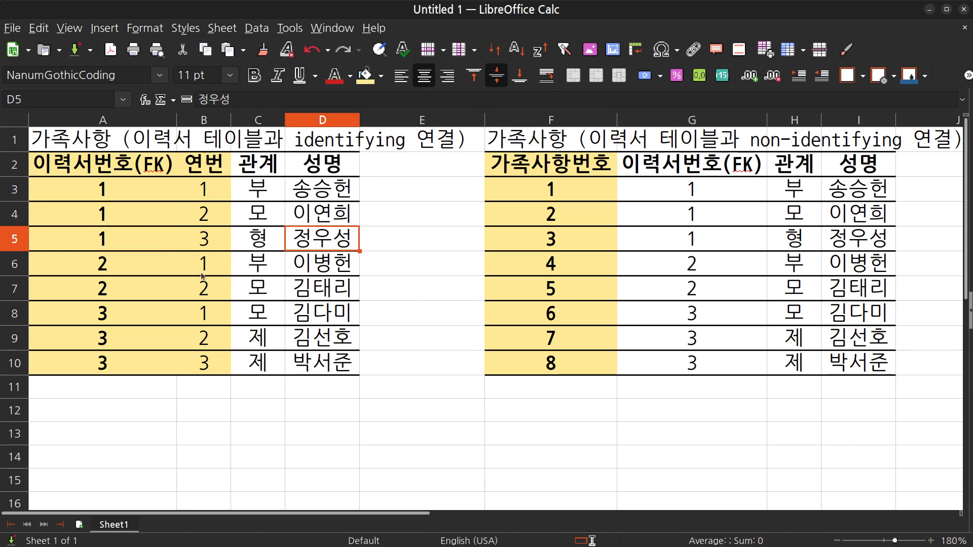
{"action": "left_click", "coordinate": [159, 274]}
{"action": "left_click", "coordinate": [149, 295]}
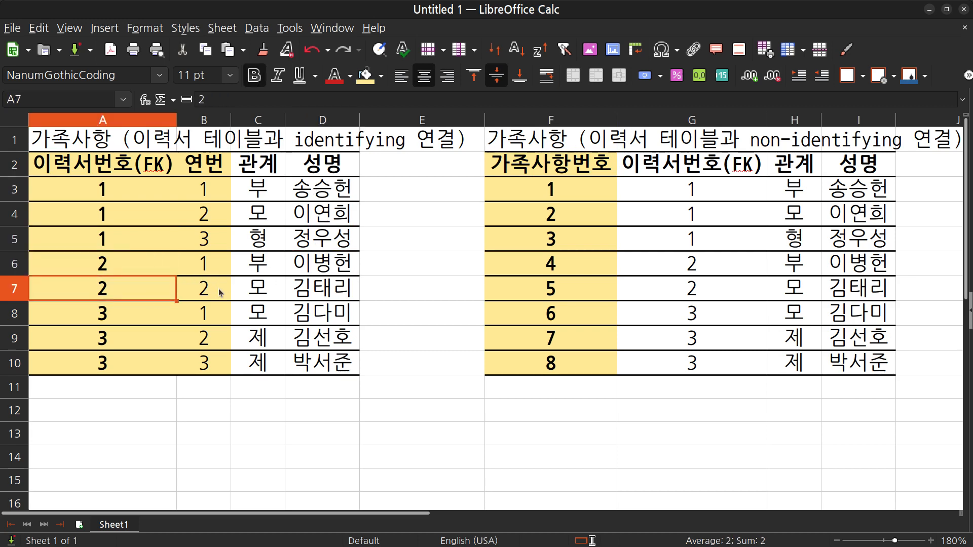
{"action": "left_click", "coordinate": [110, 372]}
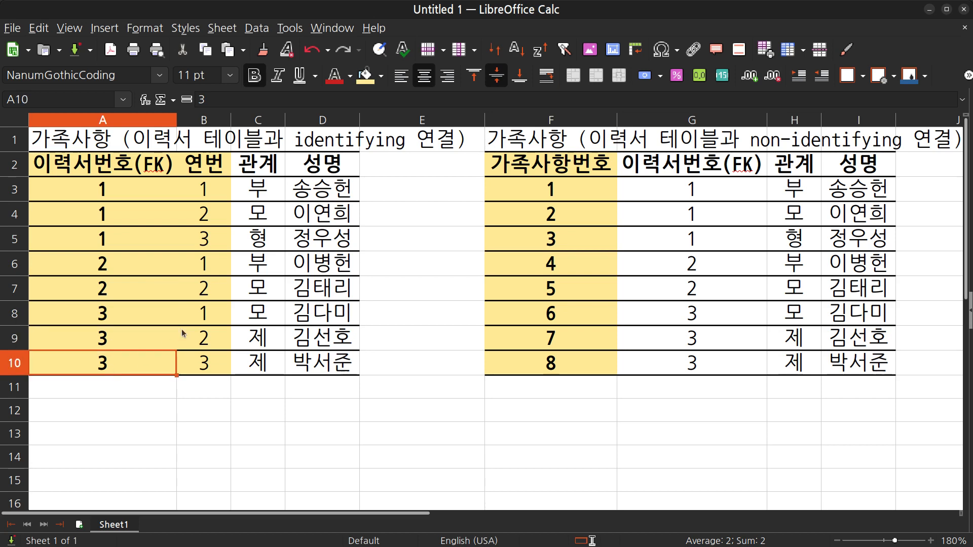
Examine the 연번 numbering of the family members belonging to résumés 3 and 1 in the identifying table
{"action": "left_click", "coordinate": [217, 322]}
{"action": "left_click", "coordinate": [213, 341]}
{"action": "left_click", "coordinate": [215, 363]}
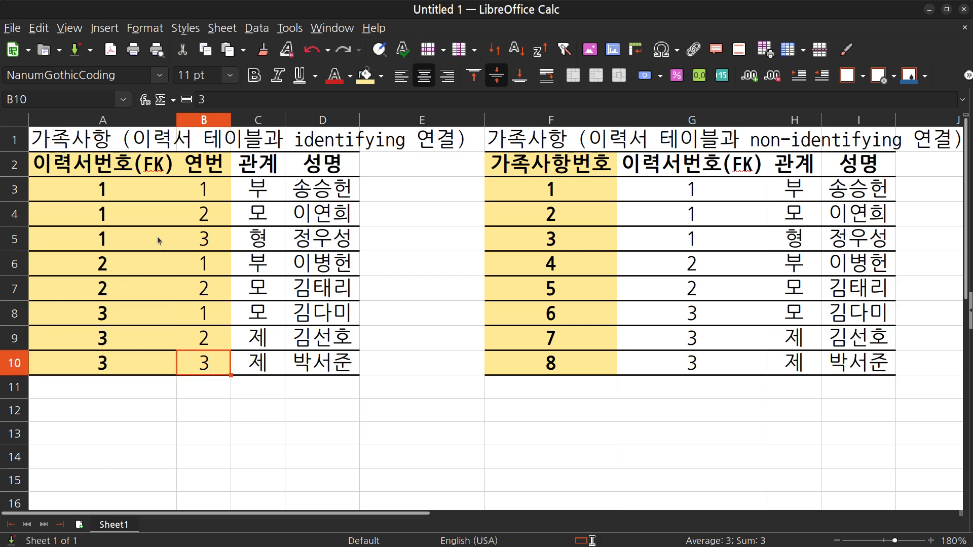
{"action": "left_click", "coordinate": [195, 192]}
{"action": "left_click", "coordinate": [204, 217]}
{"action": "left_click", "coordinate": [201, 236]}
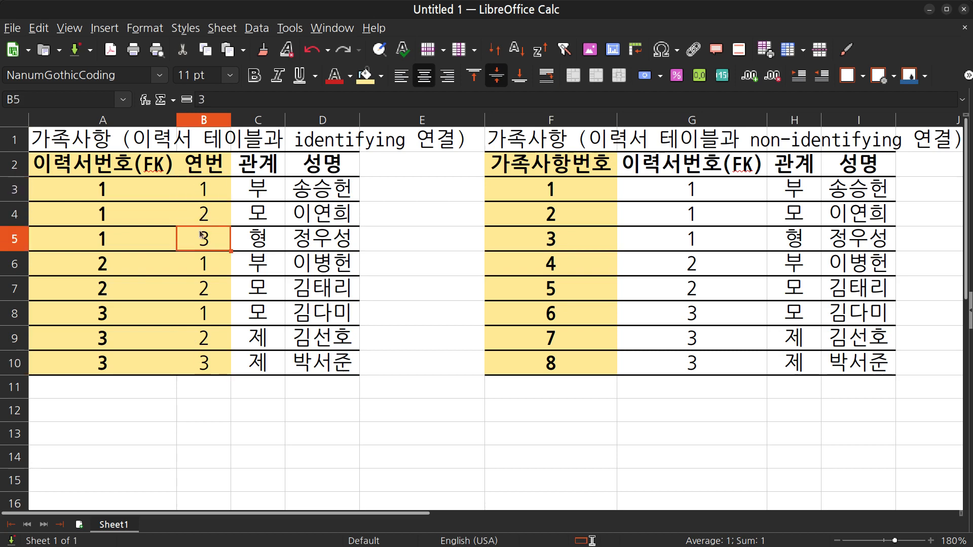
{"action": "left_click", "coordinate": [209, 212]}
{"action": "left_click", "coordinate": [207, 241]}
Match the 이력서번호(FK) values with their 연번 numbers for résumés 2 and 3 in the identifying table
{"action": "left_click", "coordinate": [122, 264]}
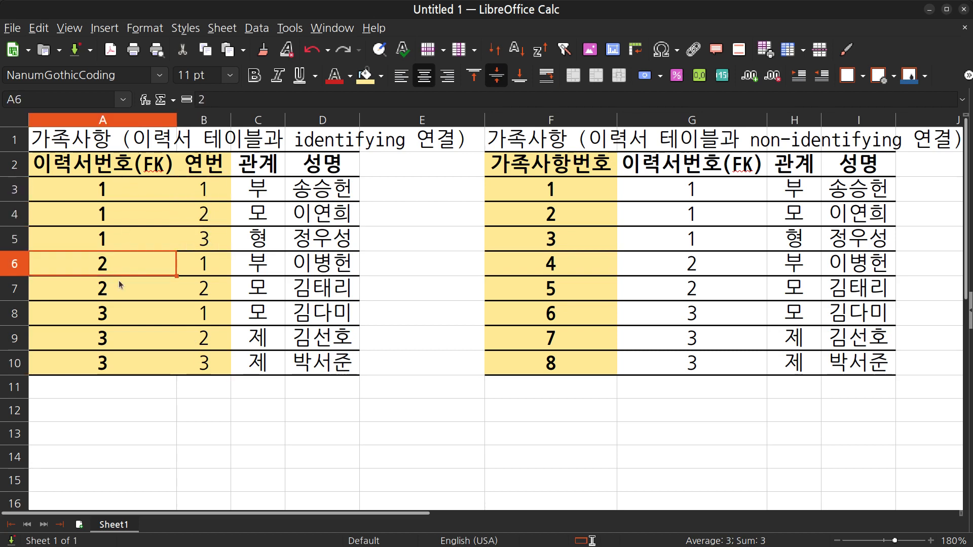
{"action": "left_click", "coordinate": [119, 281]}
{"action": "left_click", "coordinate": [187, 270]}
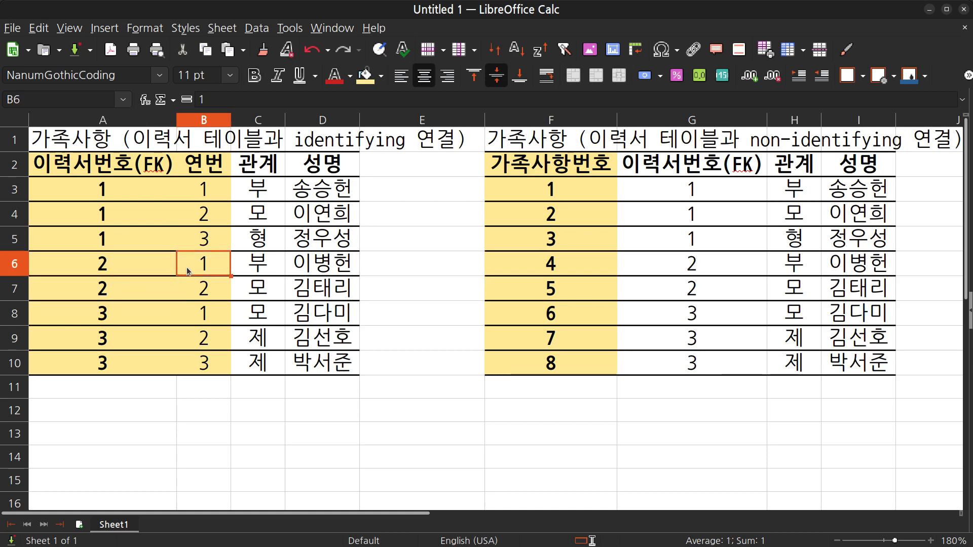
{"action": "left_click", "coordinate": [191, 289]}
{"action": "left_click", "coordinate": [124, 321]}
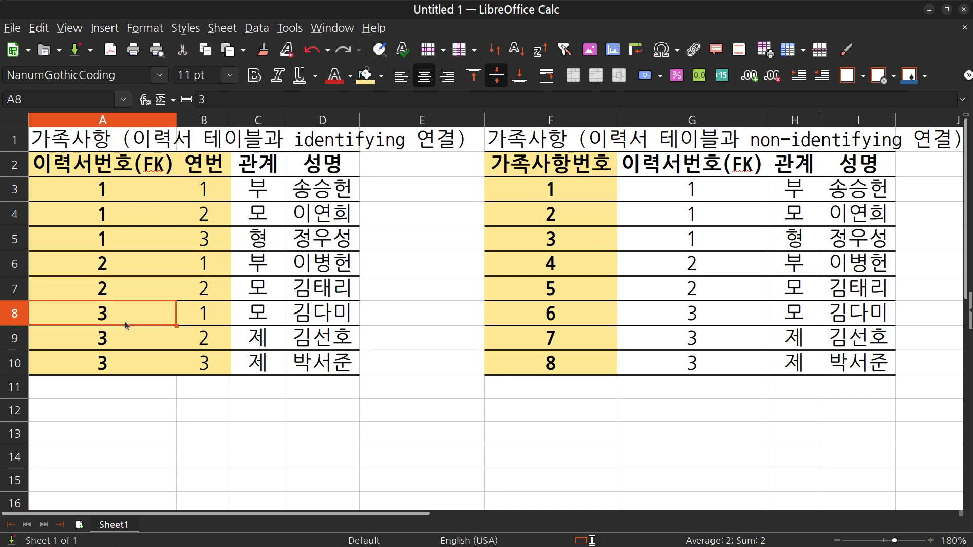
{"action": "left_click", "coordinate": [122, 339]}
{"action": "left_click", "coordinate": [119, 362]}
{"action": "left_click", "coordinate": [185, 336]}
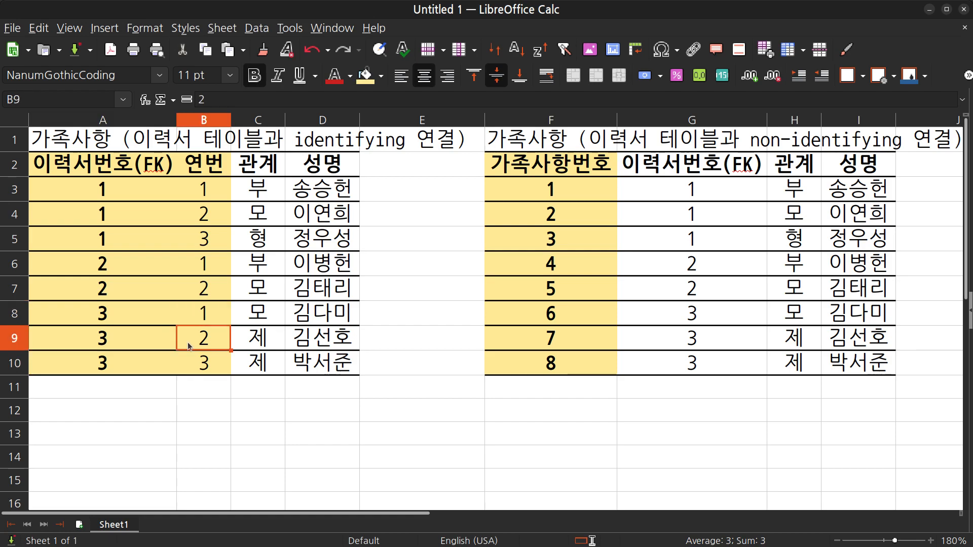
{"action": "left_click", "coordinate": [187, 363]}
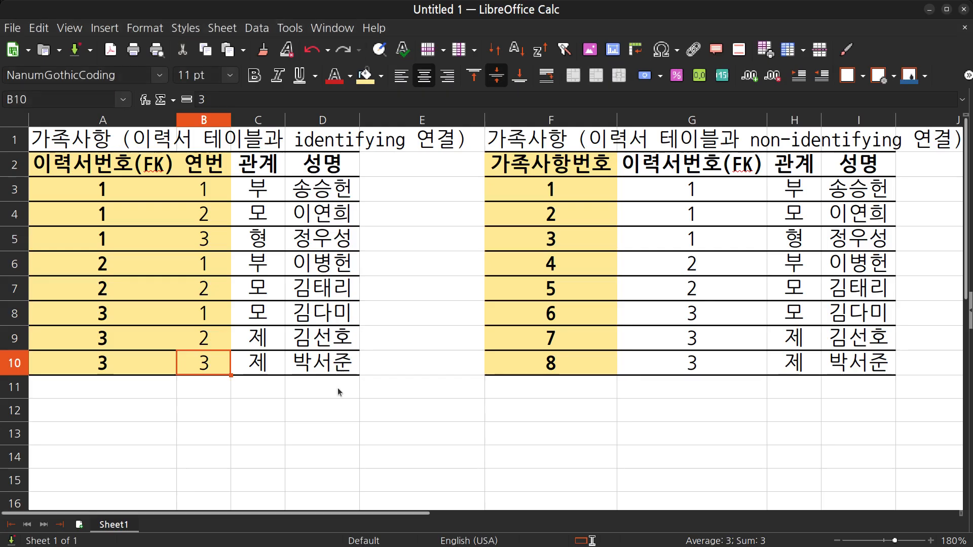
Highlight the identifying table's composite key columns 이력서번호(FK) and 연번 in A2:B10, then clear the selection
{"action": "left_click", "coordinate": [130, 172]}
{"action": "left_click", "coordinate": [181, 164]}
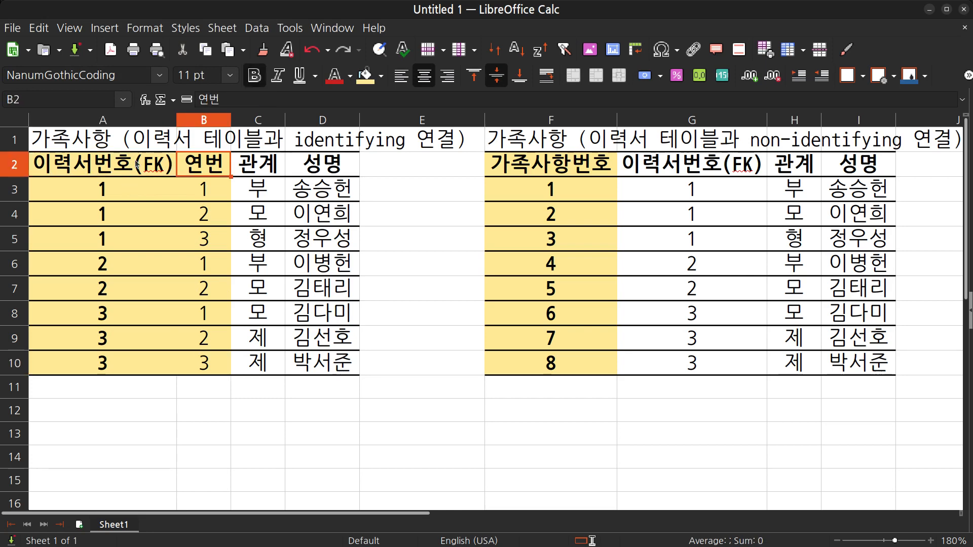
{"action": "left_click_drag", "start_coordinate": [137, 163], "coordinate": [206, 378]}
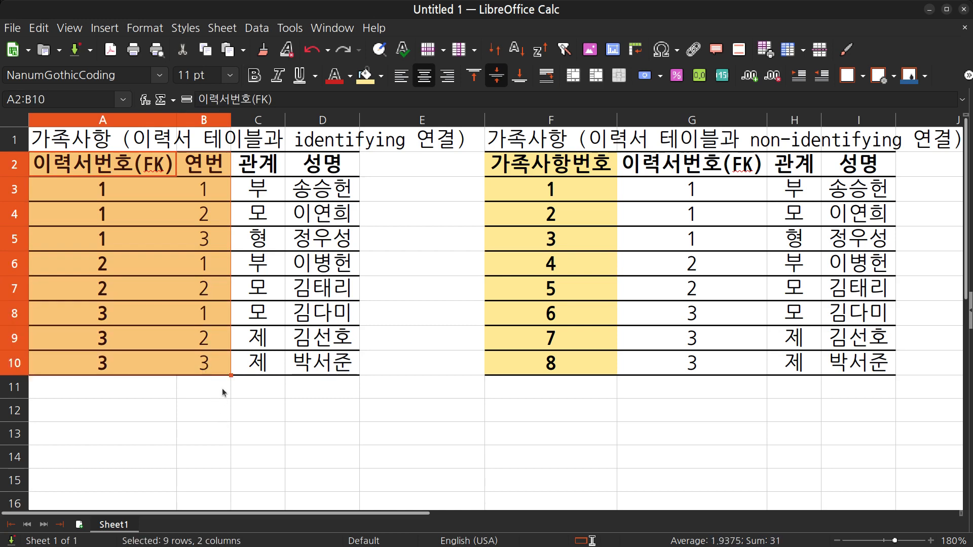
{"action": "left_click", "coordinate": [215, 391]}
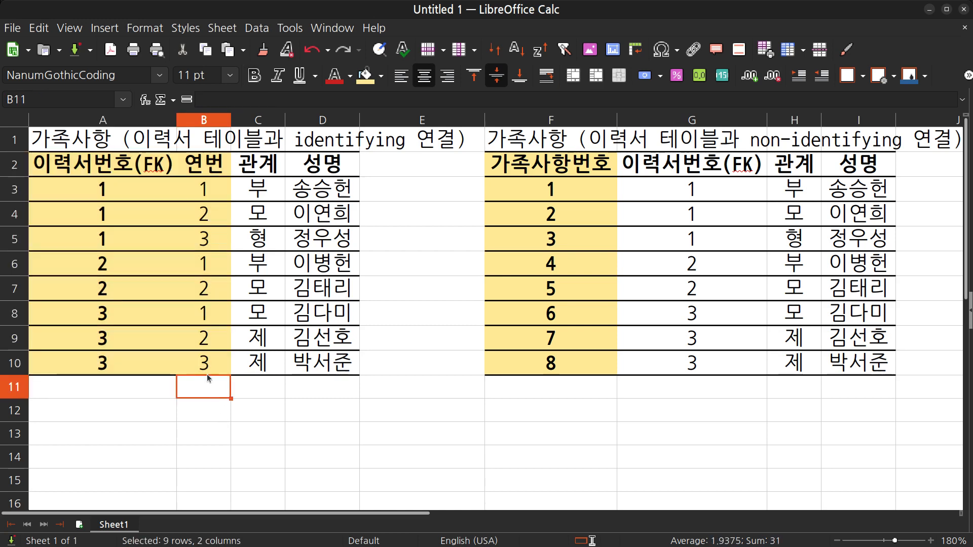
Check the 이력서번호 and 연번 key pairs row by row from row 3 to row 7
{"action": "left_click", "coordinate": [127, 193]}
{"action": "key", "text": "Tab"}
{"action": "key", "text": "Return"}
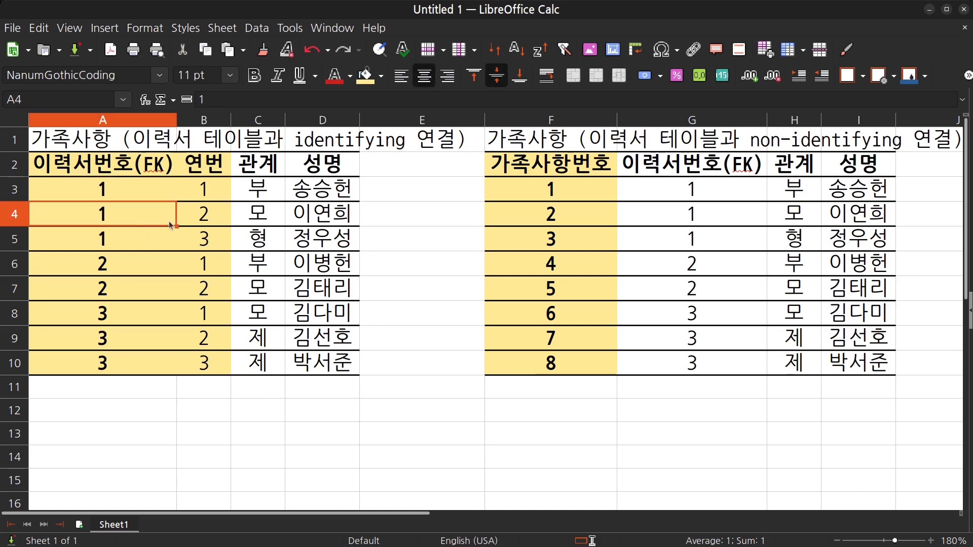
{"action": "key", "text": "Tab"}
{"action": "key", "text": "Return"}
{"action": "key", "text": "Tab"}
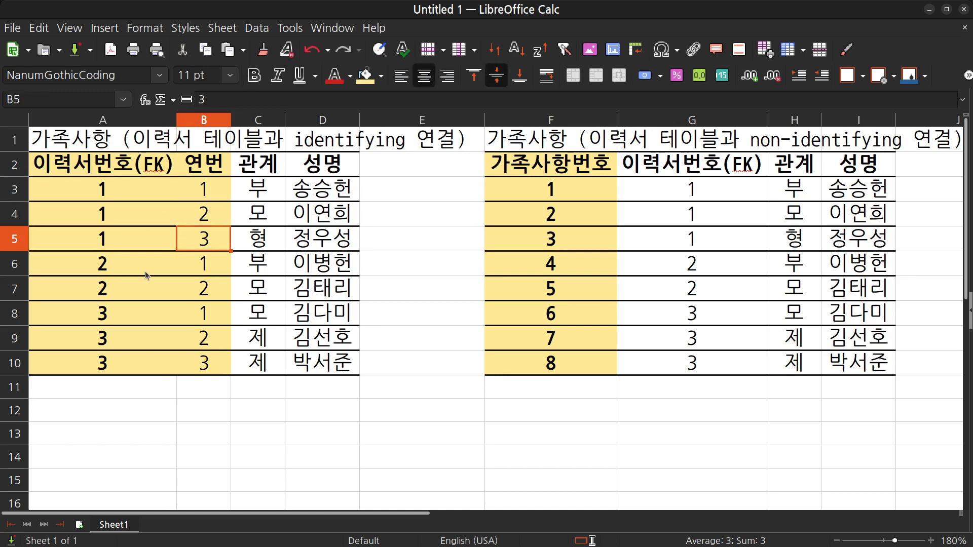
{"action": "key", "text": "Return"}
{"action": "key", "text": "Tab"}
{"action": "key", "text": "Return"}
{"action": "left_click", "coordinate": [213, 292]}
Check the 이력서번호 and 연번 key pairs of résumé 3 in rows 8 to 10
{"action": "left_click", "coordinate": [121, 315]}
{"action": "left_click", "coordinate": [184, 317]}
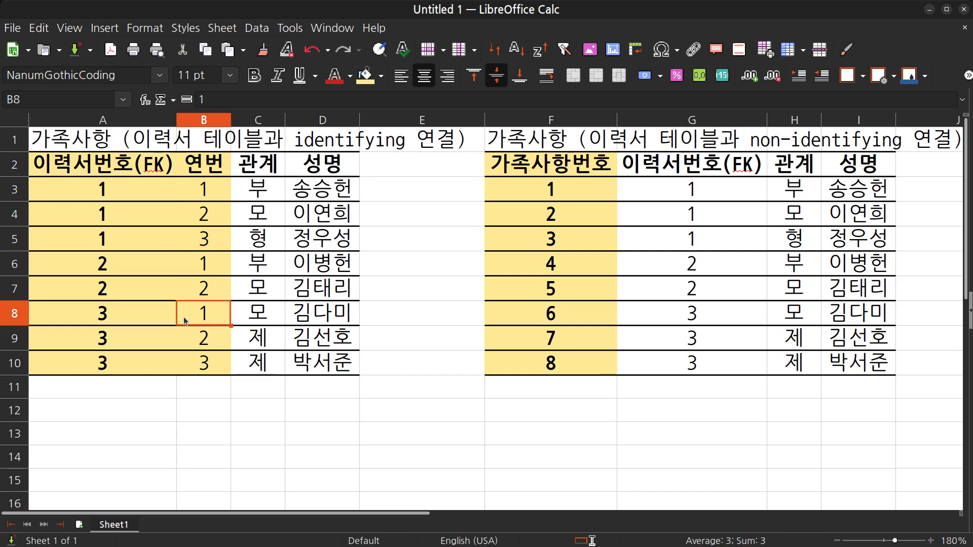
{"action": "left_click", "coordinate": [134, 315]}
{"action": "left_click", "coordinate": [194, 313]}
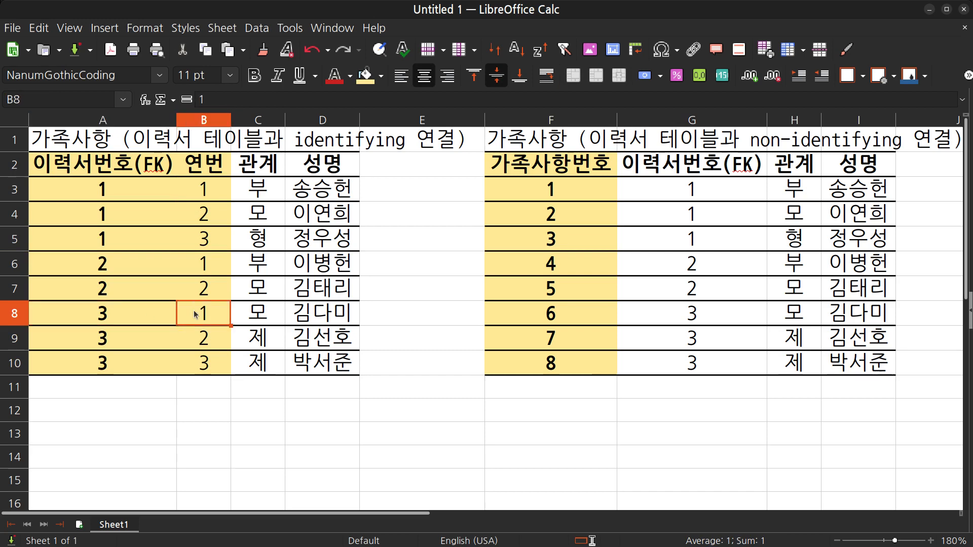
{"action": "left_click", "coordinate": [130, 345]}
{"action": "left_click", "coordinate": [190, 343]}
{"action": "left_click", "coordinate": [149, 320]}
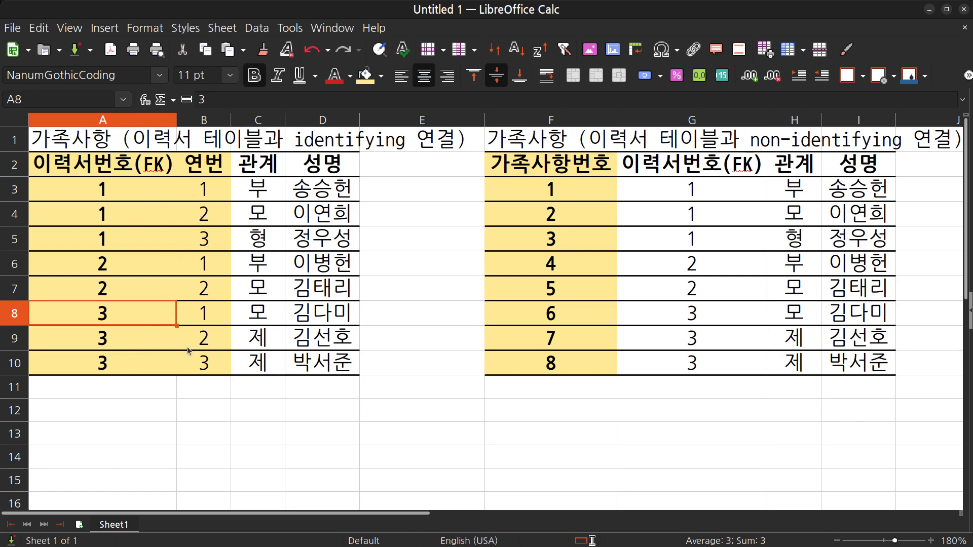
{"action": "left_click", "coordinate": [210, 384]}
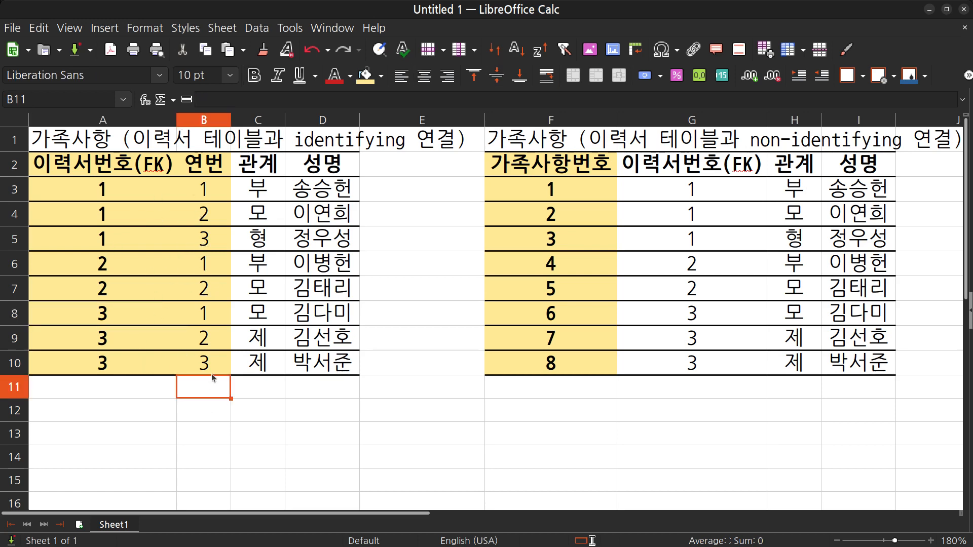
{"action": "left_click", "coordinate": [212, 372]}
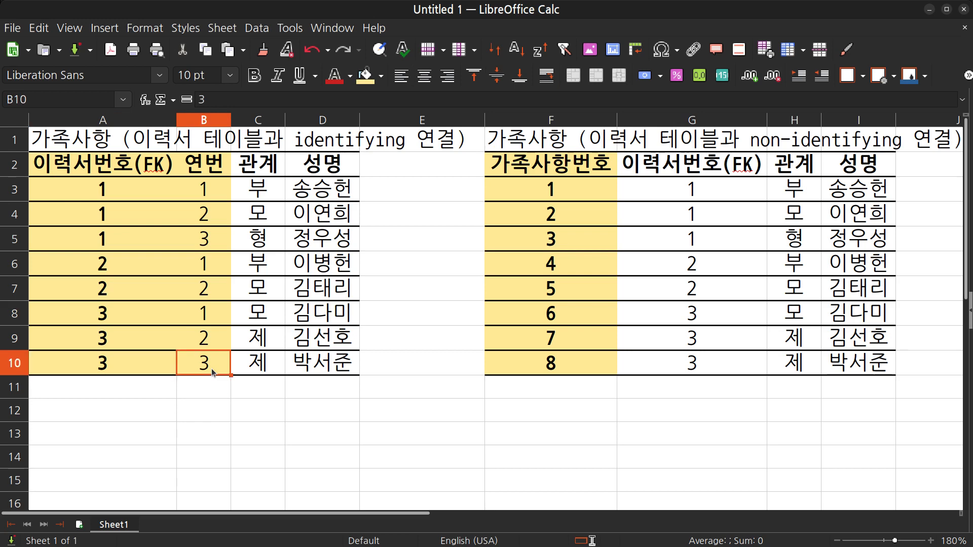
Check the non-identifying table's 가족사항번호 key header and the 이력서번호(FK) values assigned to each résumé
{"action": "left_click", "coordinate": [597, 175]}
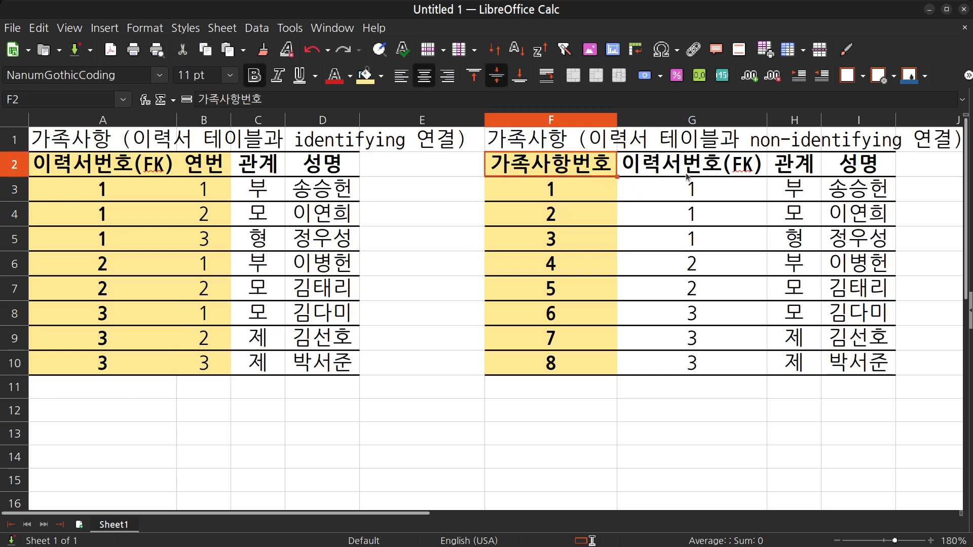
{"action": "left_click", "coordinate": [694, 188]}
{"action": "left_click", "coordinate": [692, 214]}
{"action": "left_click", "coordinate": [692, 288]}
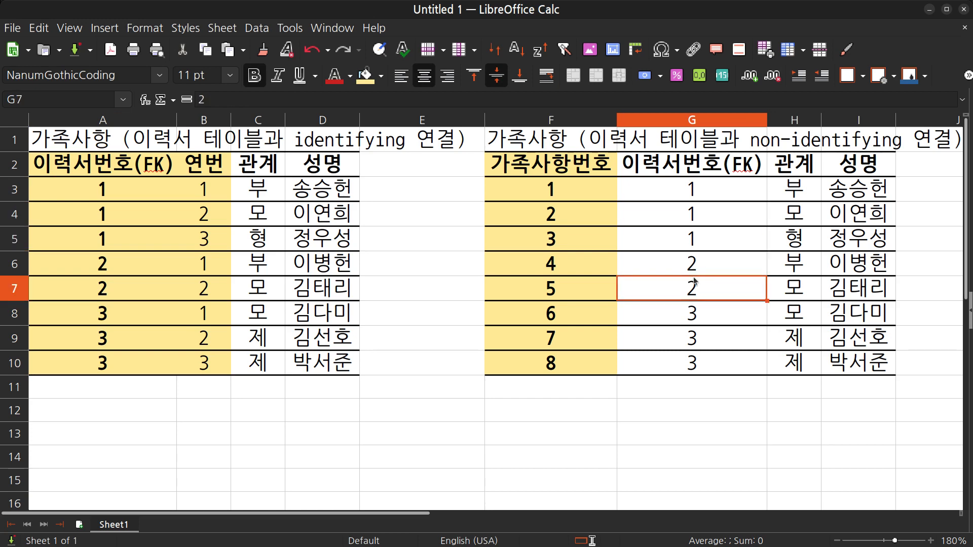
{"action": "left_click", "coordinate": [687, 330]}
Trace how the identifying table's 연번 numbering restarts for each résumé number, finishing at the 연번 header
{"action": "left_click", "coordinate": [208, 193]}
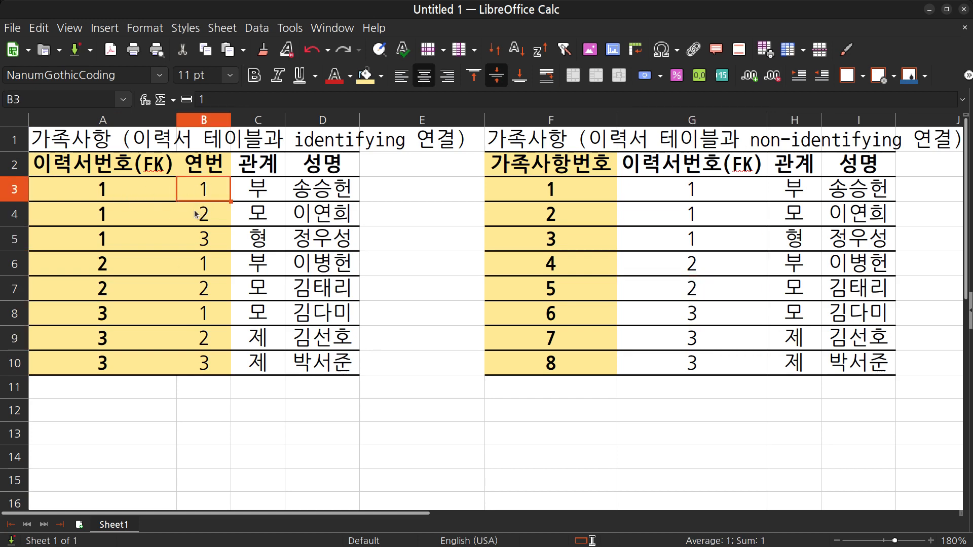
{"action": "left_click", "coordinate": [113, 266]}
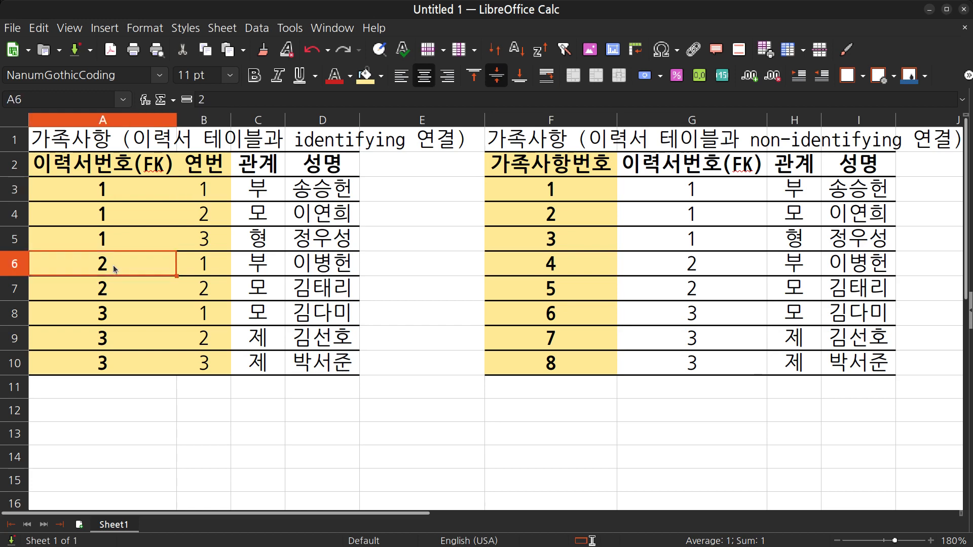
{"action": "left_click", "coordinate": [201, 267]}
{"action": "left_click", "coordinate": [203, 297]}
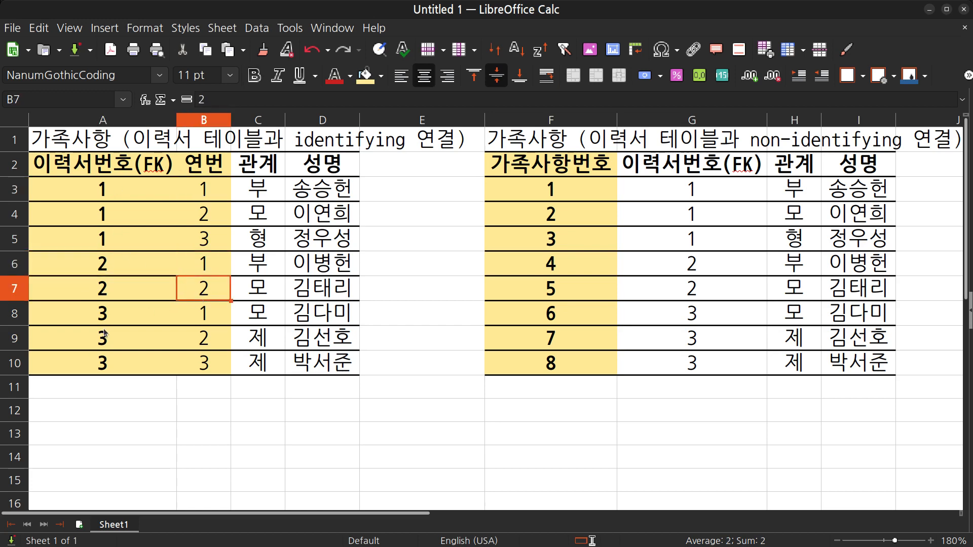
{"action": "left_click", "coordinate": [109, 324]}
{"action": "left_click", "coordinate": [198, 315]}
{"action": "left_click", "coordinate": [199, 331]}
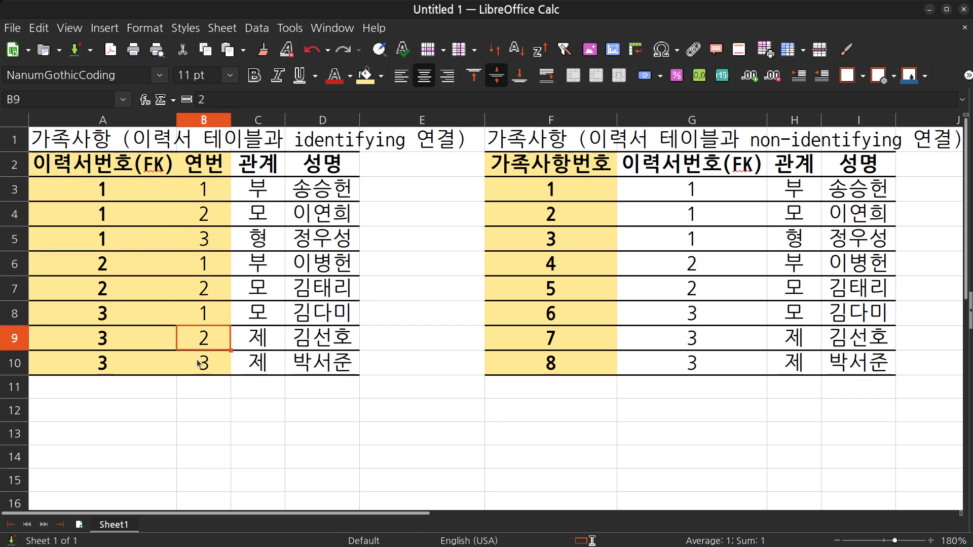
{"action": "left_click", "coordinate": [197, 362]}
{"action": "left_click", "coordinate": [204, 165]}
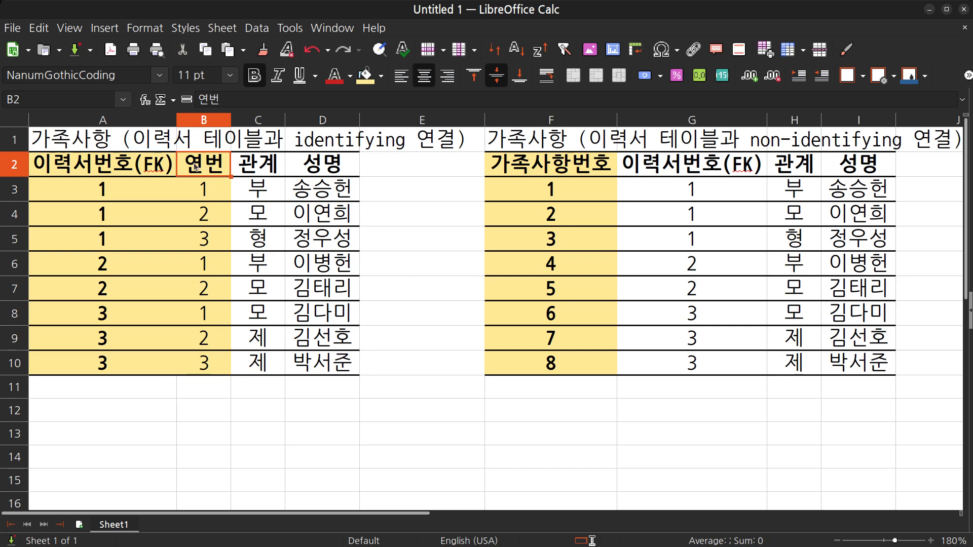
Go through the non-identifying table's 가족사항번호 values one by one from row 3 to row 10, referring to its 이력서번호(FK) header
{"action": "left_click", "coordinate": [569, 196]}
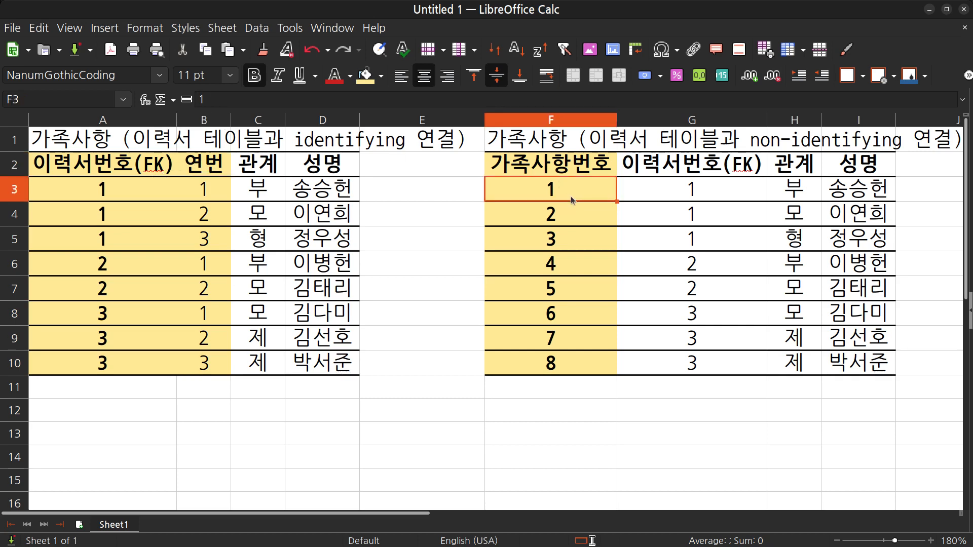
{"action": "left_click", "coordinate": [680, 166]}
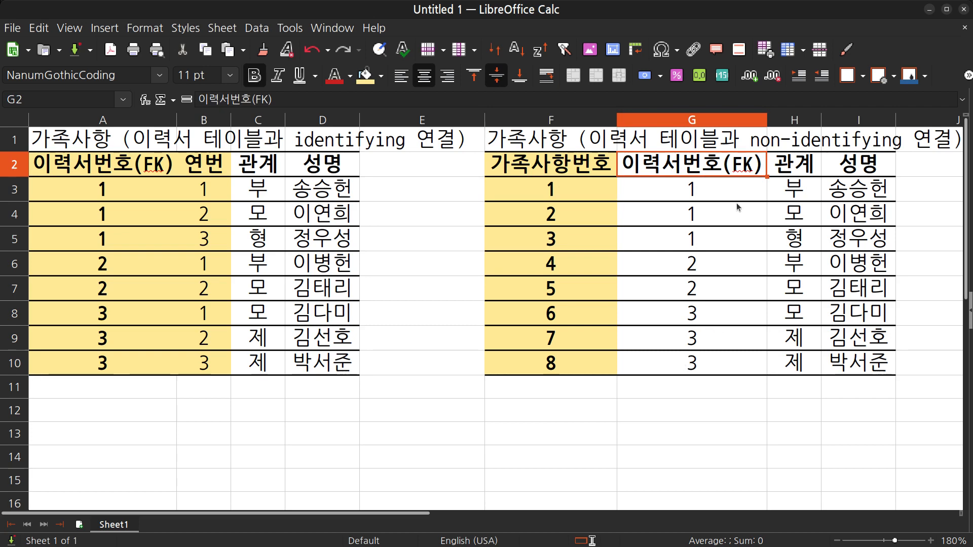
{"action": "left_click", "coordinate": [579, 190]}
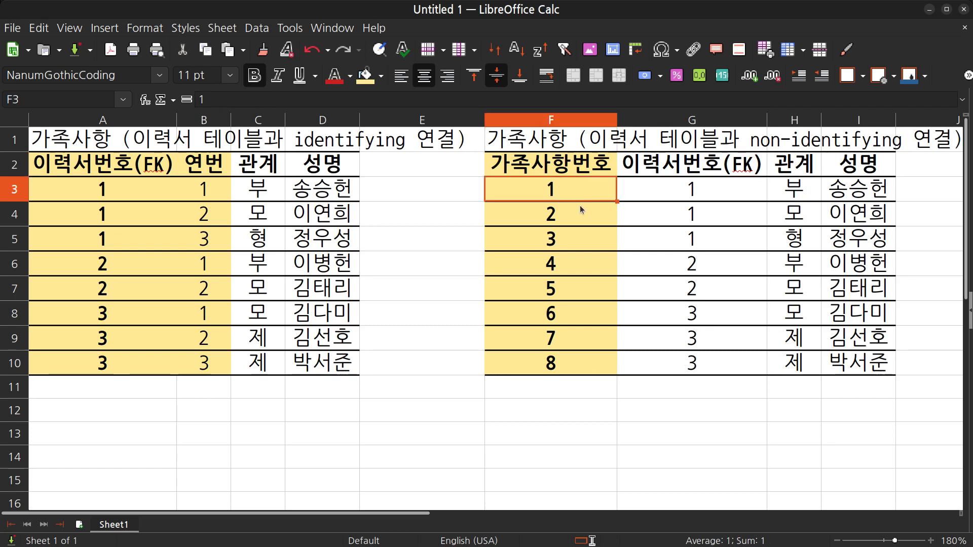
{"action": "left_click", "coordinate": [580, 213]}
{"action": "left_click", "coordinate": [587, 241]}
{"action": "left_click", "coordinate": [586, 264]}
{"action": "left_click", "coordinate": [582, 290]}
{"action": "left_click", "coordinate": [580, 315]}
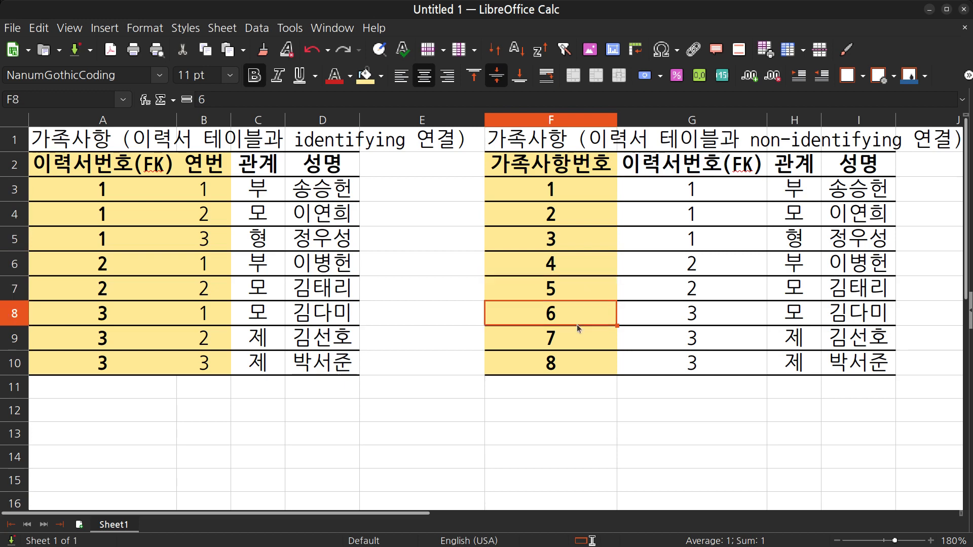
{"action": "left_click", "coordinate": [583, 338]}
{"action": "left_click", "coordinate": [593, 362]}
Highlight the key column F2:F10 and the foreign key column G2:G10 in turn, then clear the selection
{"action": "left_click_drag", "start_coordinate": [605, 167], "coordinate": [612, 365]}
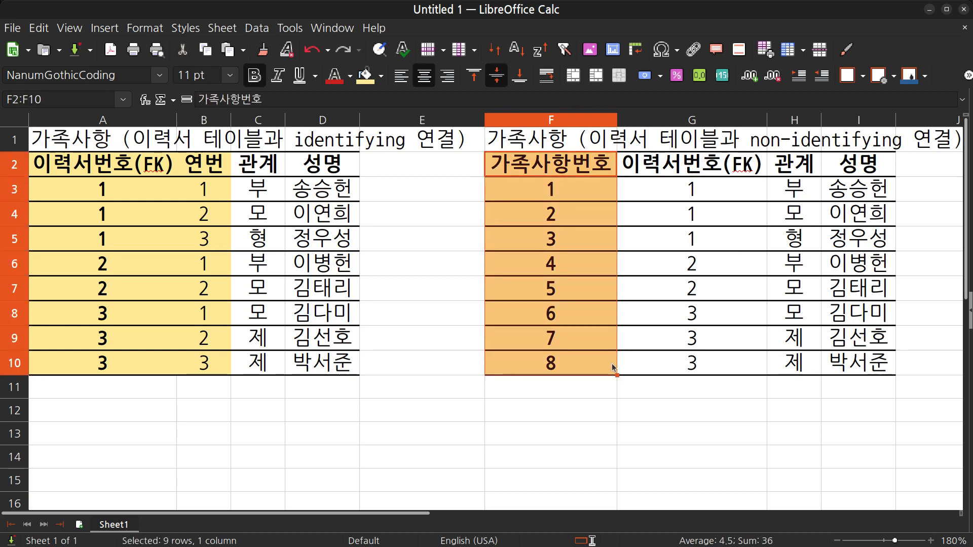
{"action": "left_click", "coordinate": [624, 384]}
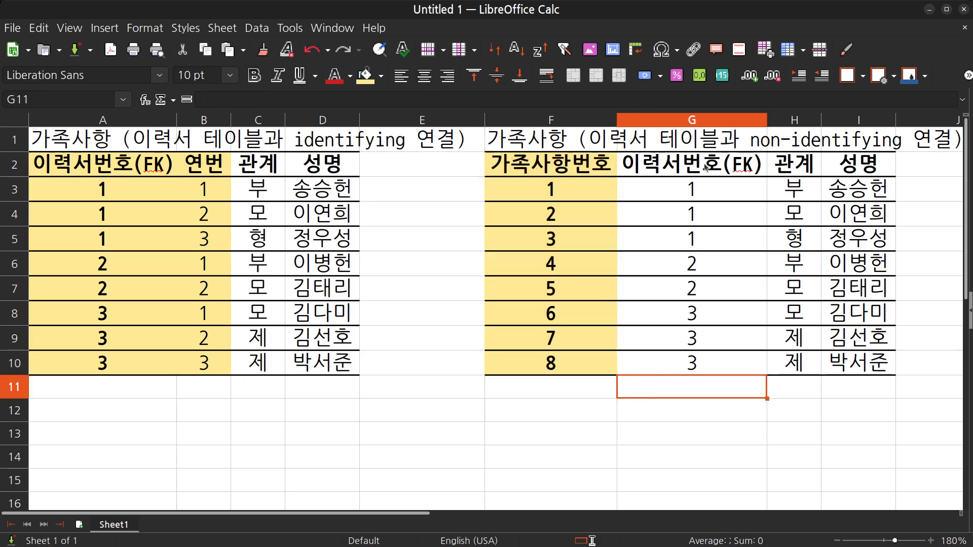
{"action": "left_click_drag", "start_coordinate": [704, 163], "coordinate": [722, 360]}
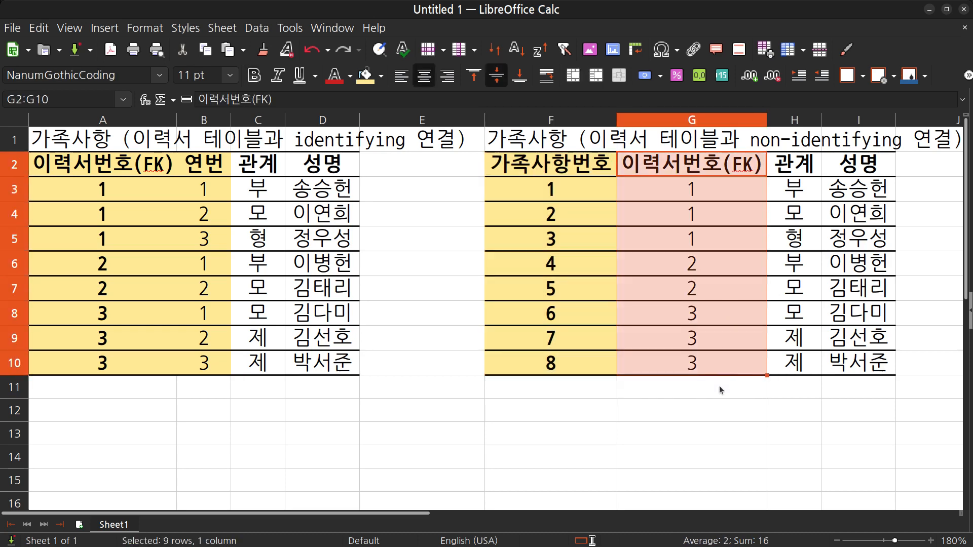
{"action": "left_click", "coordinate": [719, 385]}
Compare the identifying table in A2:D10 with the non-identifying table in F2:I10, including their key column headers
{"action": "left_click", "coordinate": [344, 168]}
{"action": "left_click", "coordinate": [533, 190]}
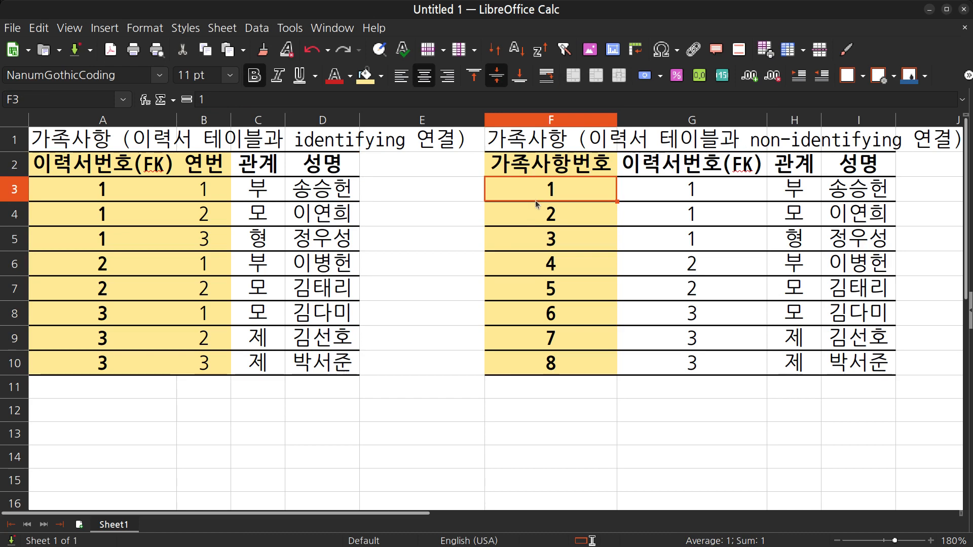
{"action": "left_click", "coordinate": [533, 170]}
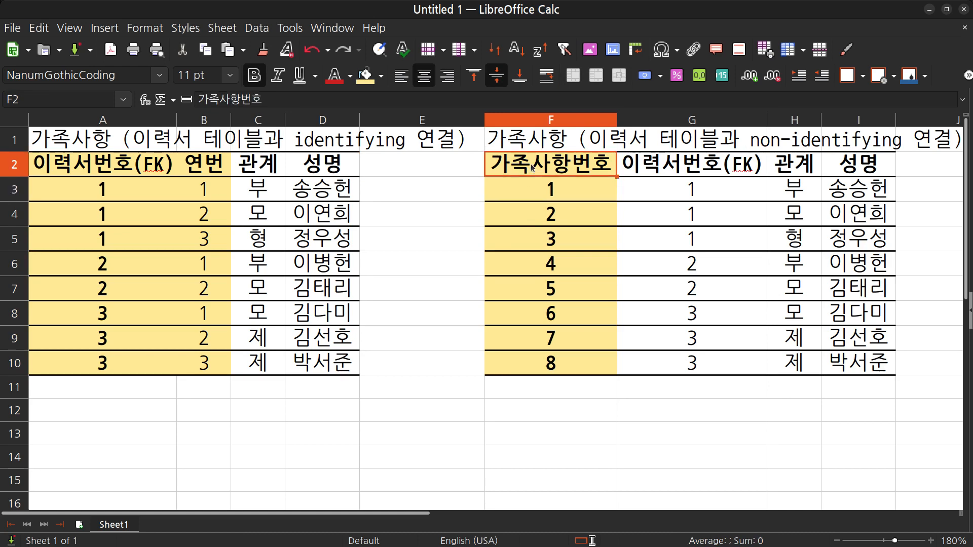
{"action": "left_click_drag", "start_coordinate": [127, 165], "coordinate": [314, 358]}
{"action": "left_click_drag", "start_coordinate": [532, 165], "coordinate": [842, 363]}
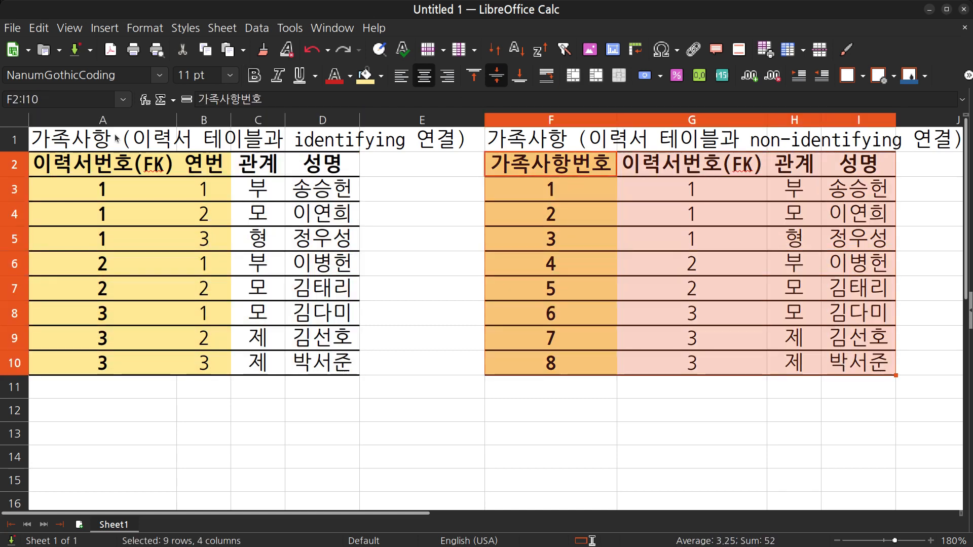
{"action": "left_click", "coordinate": [114, 165]}
{"action": "left_click", "coordinate": [580, 171]}
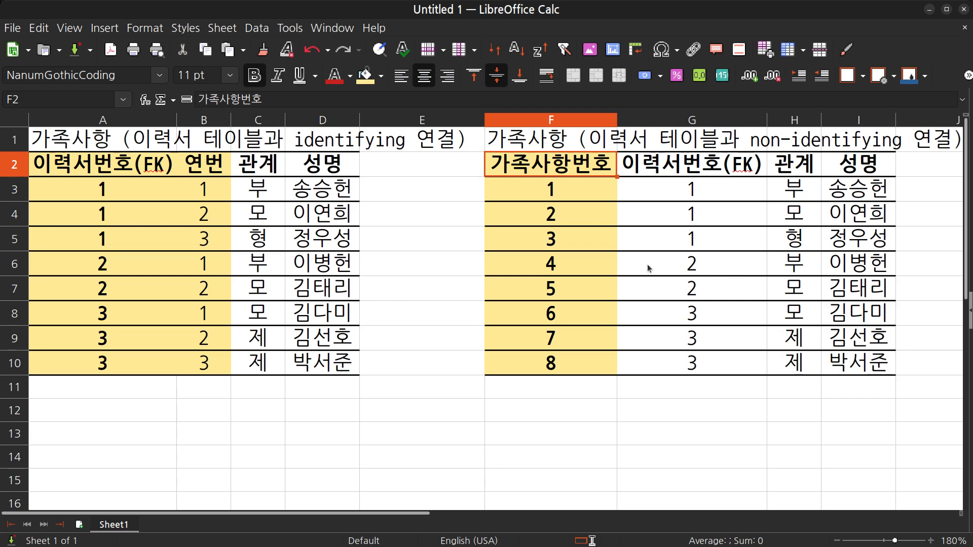
Check the 이력서번호(FK) and 연번 values of résumé 1 in rows 3 to 5 of the identifying table
{"action": "left_click", "coordinate": [121, 192]}
{"action": "left_click", "coordinate": [152, 213]}
{"action": "left_click", "coordinate": [152, 238]}
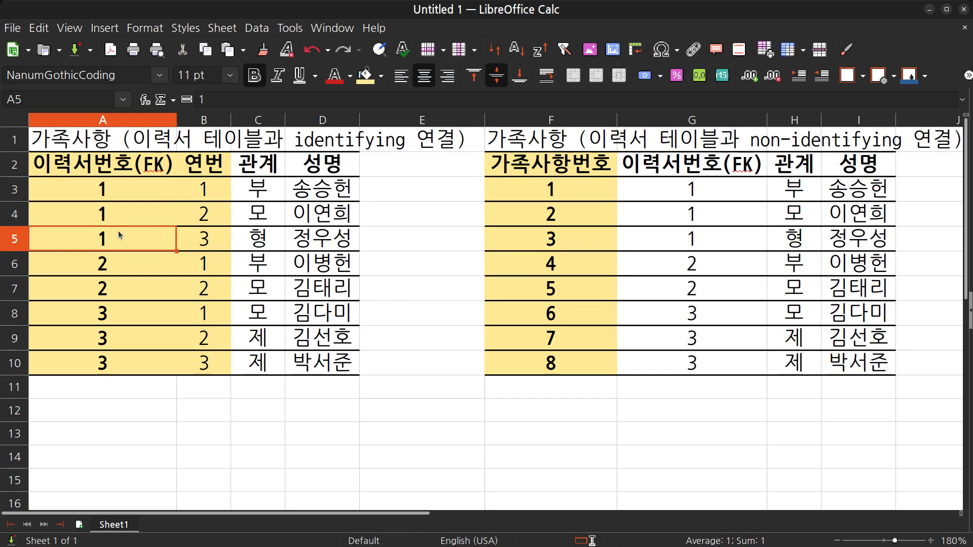
{"action": "left_click", "coordinate": [204, 183]}
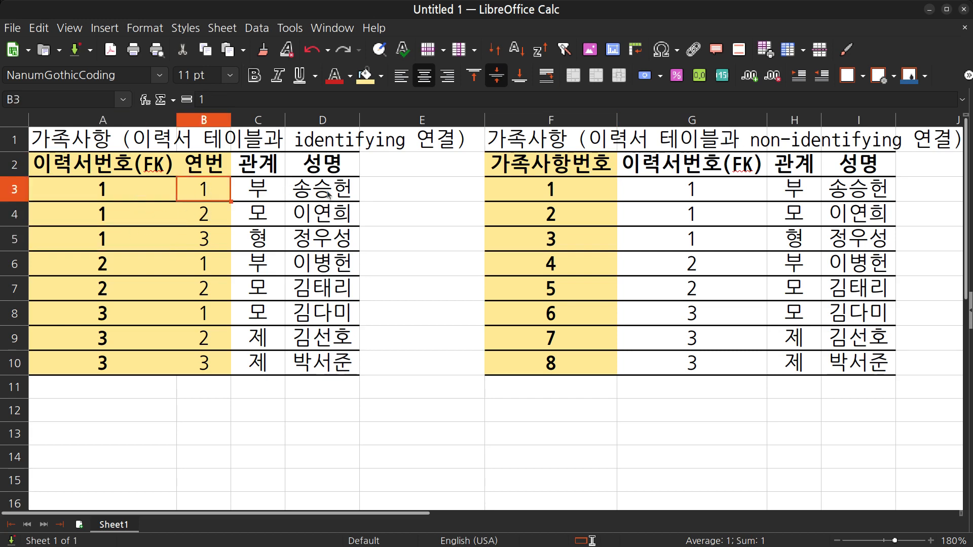
{"action": "left_click", "coordinate": [218, 221]}
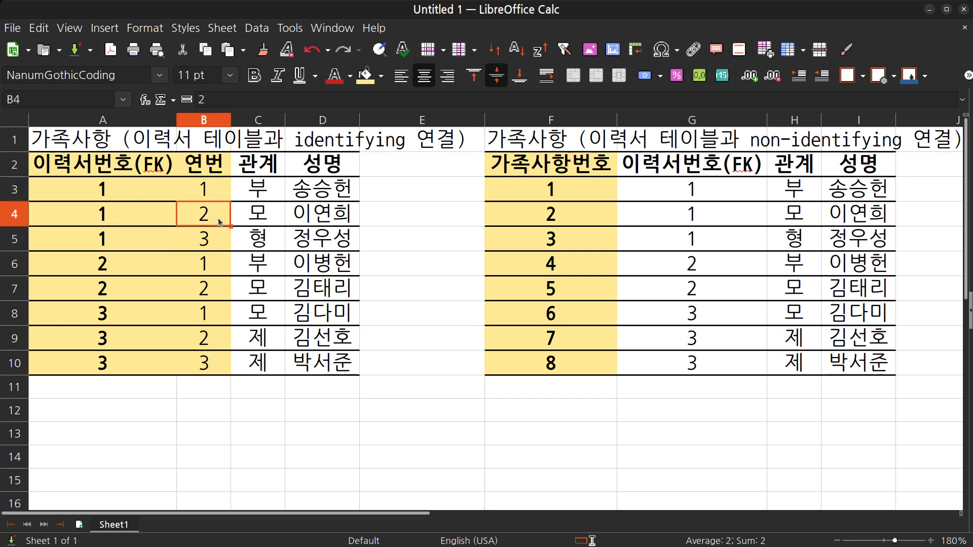
{"action": "left_click", "coordinate": [215, 246]}
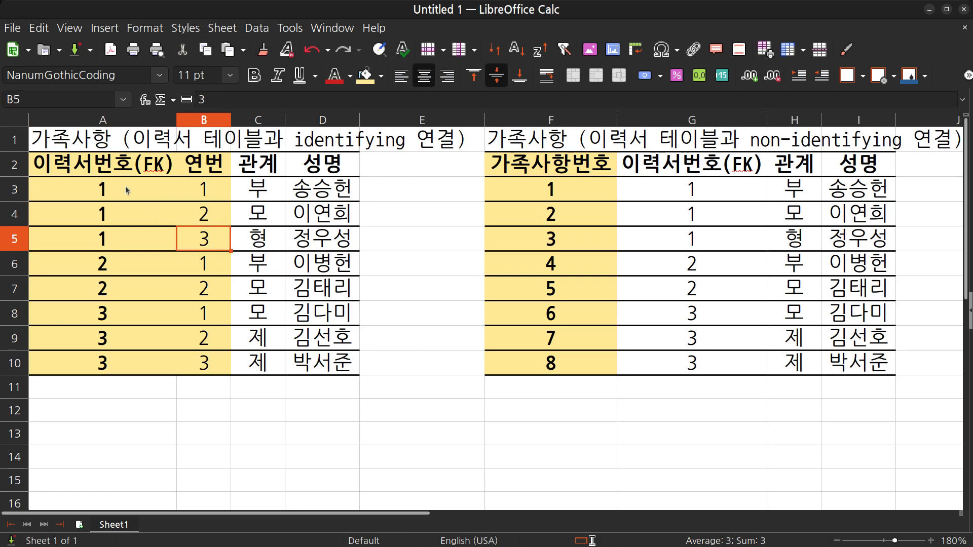
Check the 연번 values of résumés 2 and 3 in rows 6 to 10 of the identifying table
{"action": "left_click", "coordinate": [109, 267]}
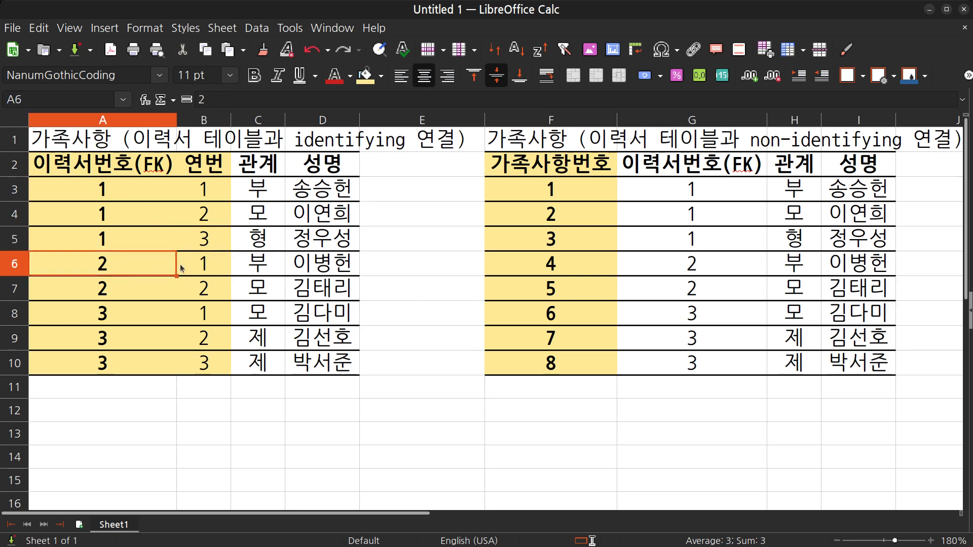
{"action": "left_click", "coordinate": [184, 266]}
{"action": "left_click", "coordinate": [187, 291]}
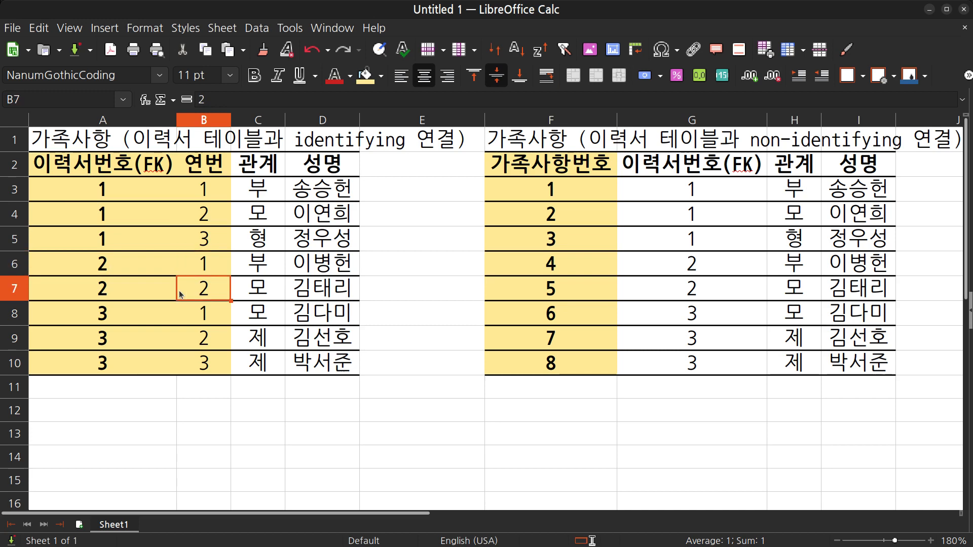
{"action": "left_click", "coordinate": [126, 327]}
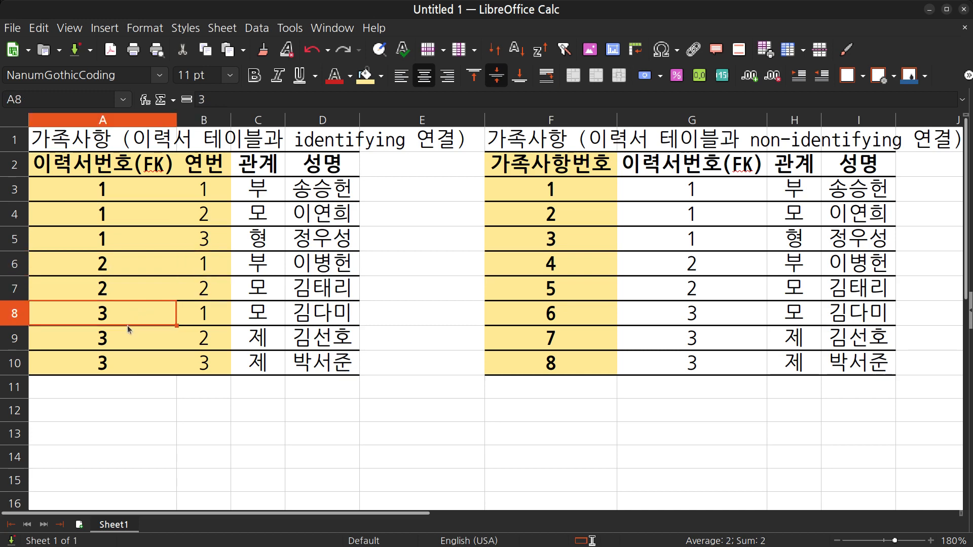
{"action": "left_click", "coordinate": [202, 325]}
{"action": "left_click", "coordinate": [205, 344]}
{"action": "left_click", "coordinate": [203, 362]}
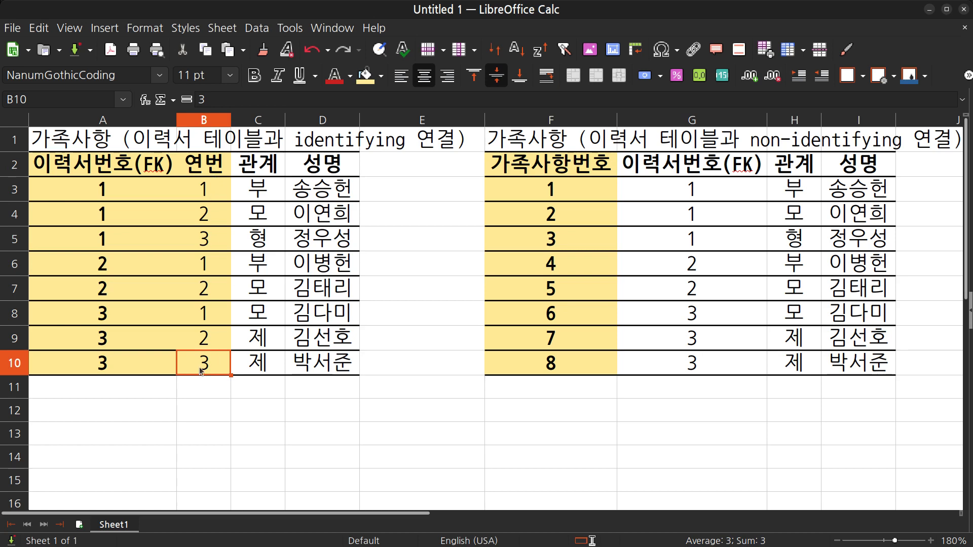
Compare the identifying table's first 연번 value with the non-identifying table's 가족사항번호 values, highlighting F3:F10
{"action": "left_click", "coordinate": [210, 194]}
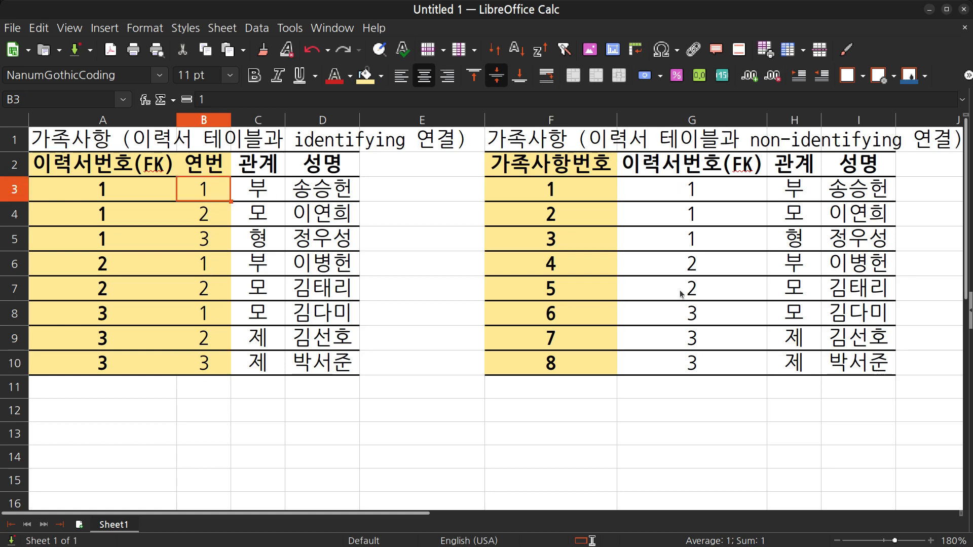
{"action": "left_click", "coordinate": [596, 195]}
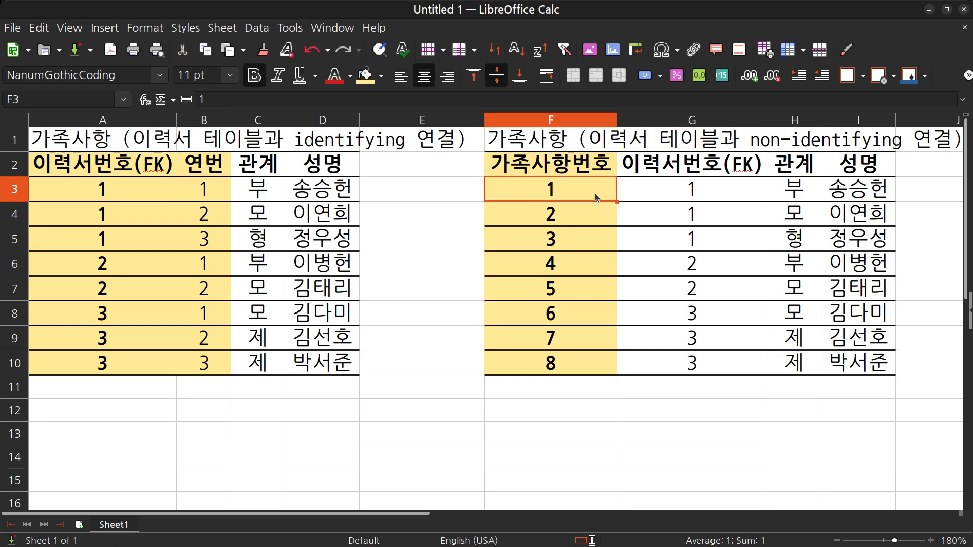
{"action": "left_click_drag", "start_coordinate": [597, 203], "coordinate": [577, 362]}
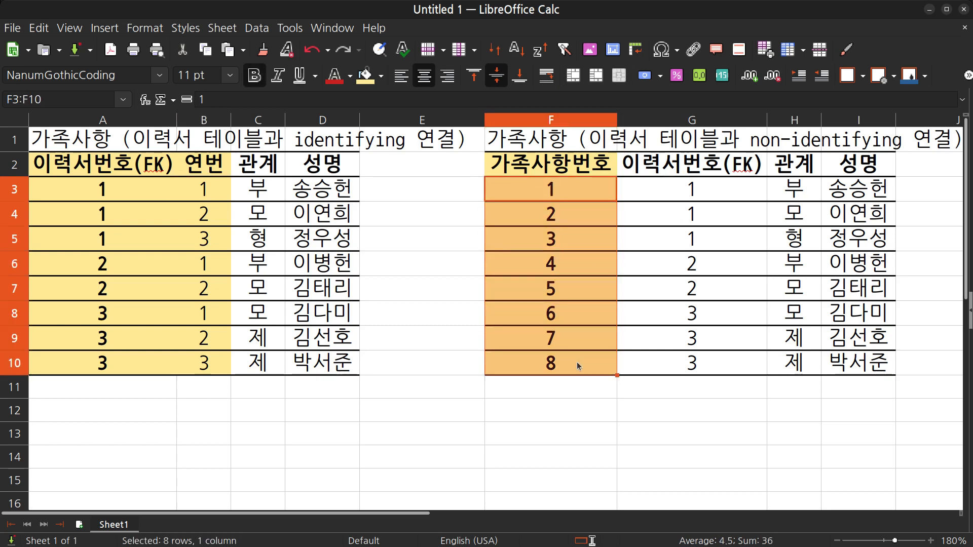
{"action": "left_click", "coordinate": [585, 393]}
{"action": "left_click", "coordinate": [585, 364]}
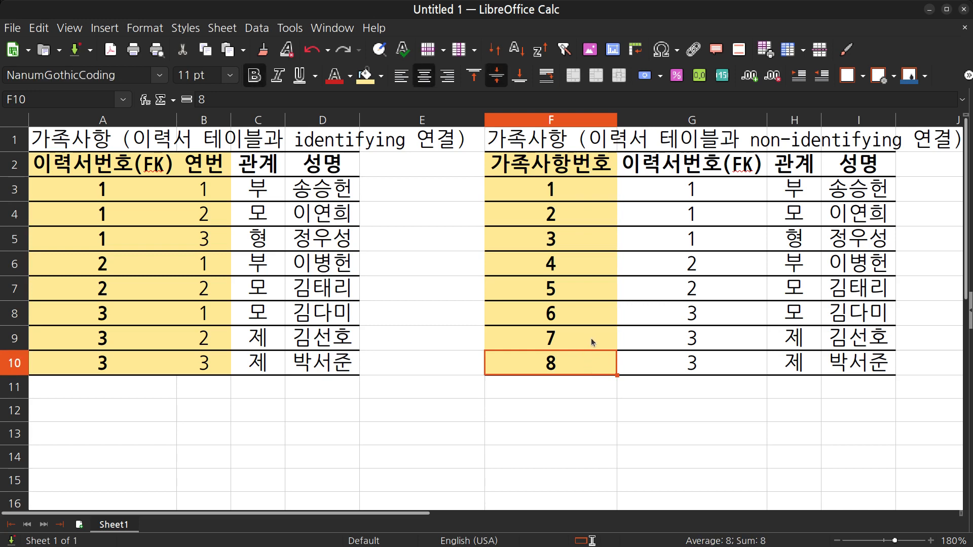
{"action": "left_click_drag", "start_coordinate": [587, 187], "coordinate": [587, 364]}
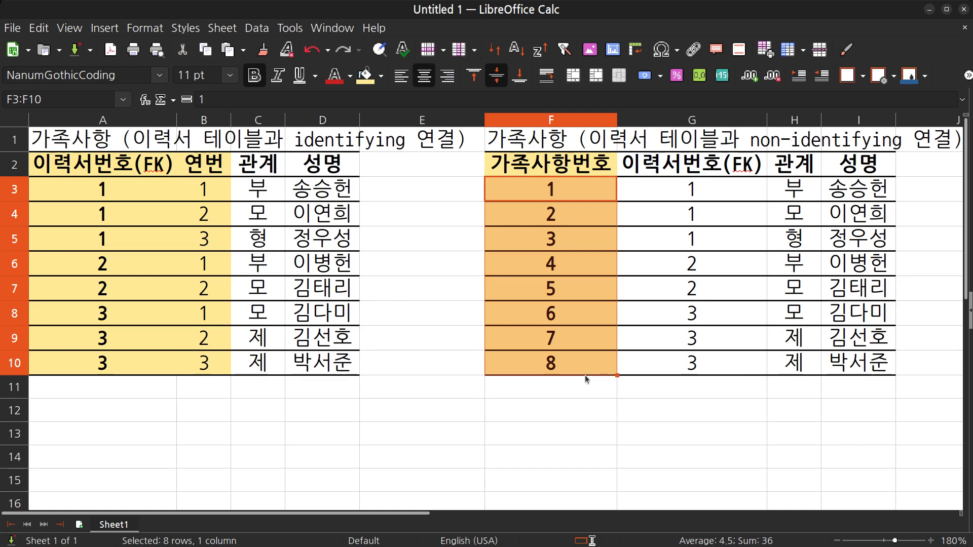
Contrast résumé 1's composite key values in A3:B5 with the single-column key values in F3:F10, then clear the selection
{"action": "left_click", "coordinate": [115, 192]}
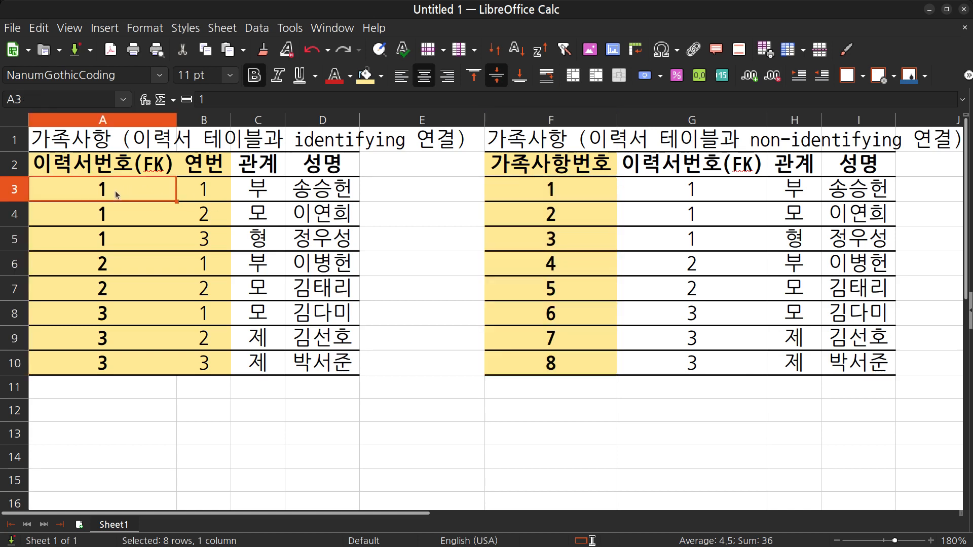
{"action": "left_click", "coordinate": [202, 191]}
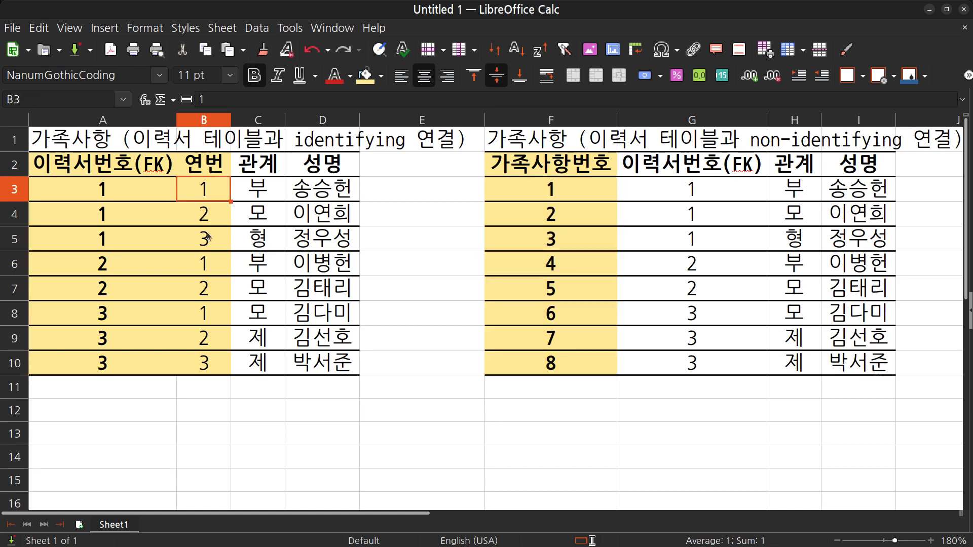
{"action": "left_click", "coordinate": [209, 238]}
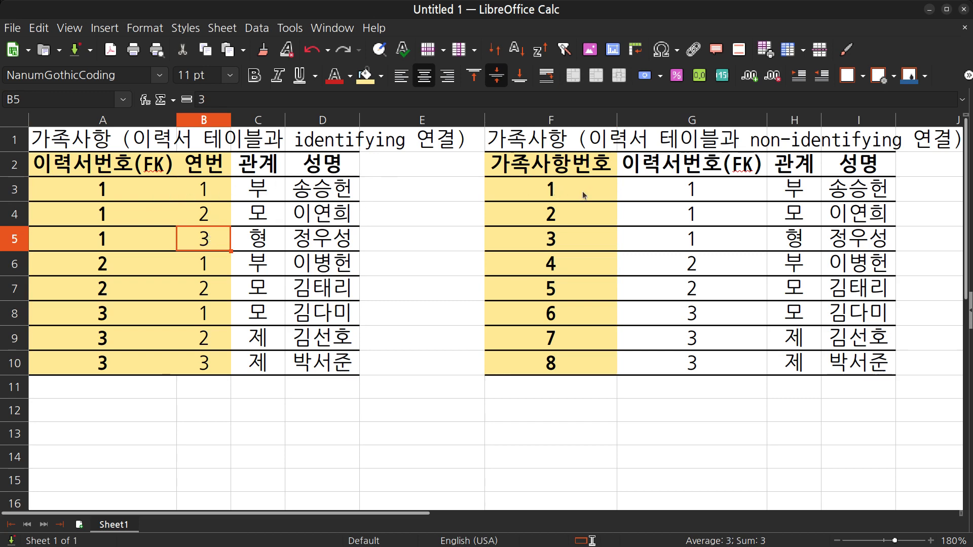
{"action": "left_click_drag", "start_coordinate": [582, 191], "coordinate": [578, 365]}
{"action": "left_click", "coordinate": [601, 413]}
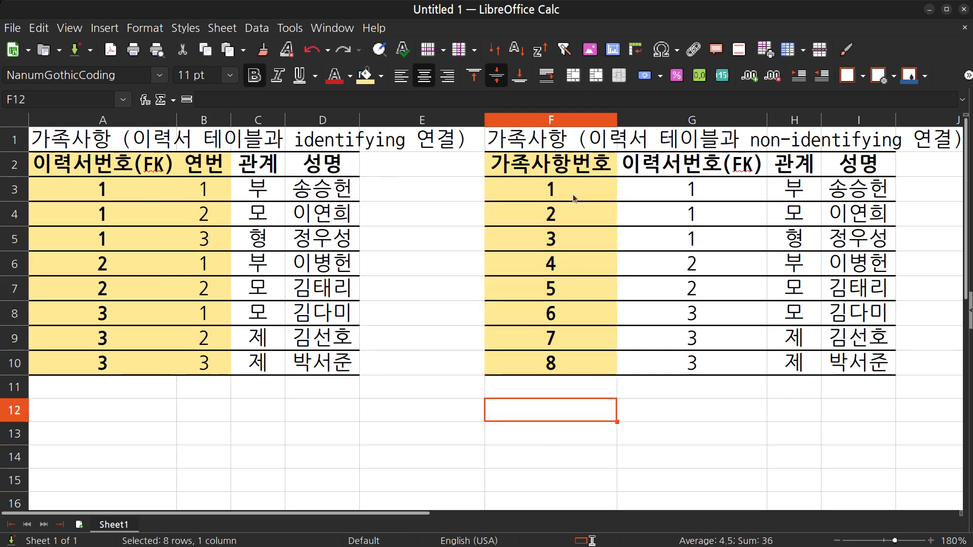
Compare the non-identifying 가족사항 table in F2:I10 with the identifying table in A2:D10 by highlighting each
{"action": "left_click_drag", "start_coordinate": [583, 164], "coordinate": [869, 372]}
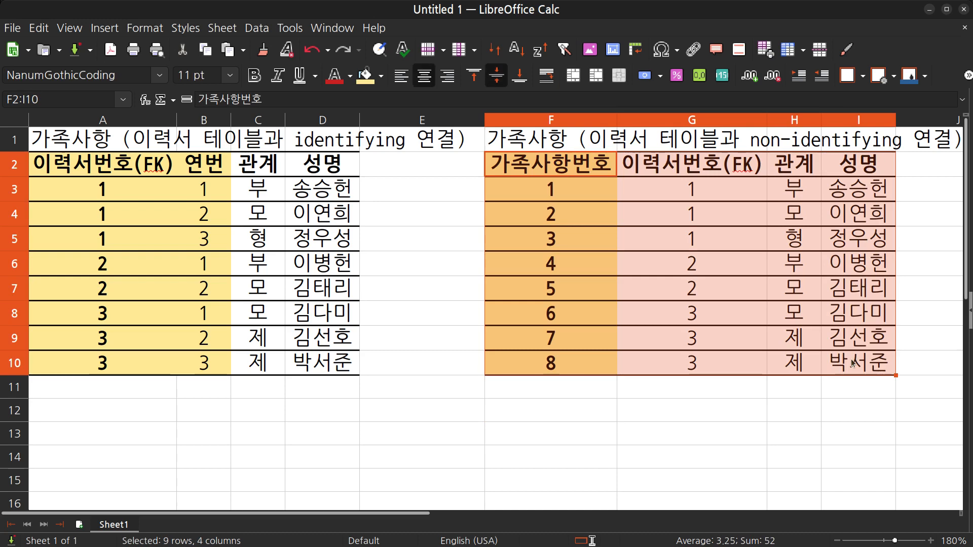
{"action": "left_click_drag", "start_coordinate": [86, 165], "coordinate": [311, 367]}
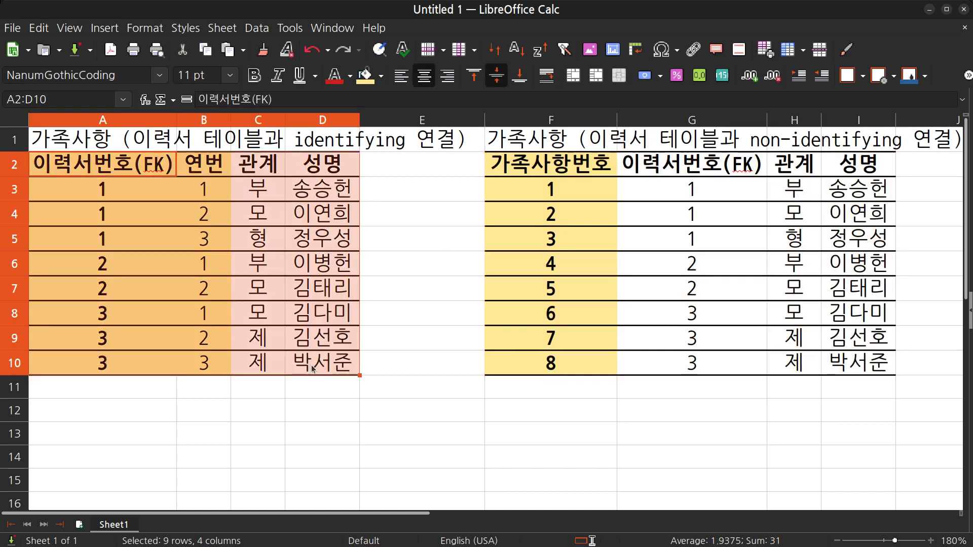
{"action": "left_click", "coordinate": [539, 171]}
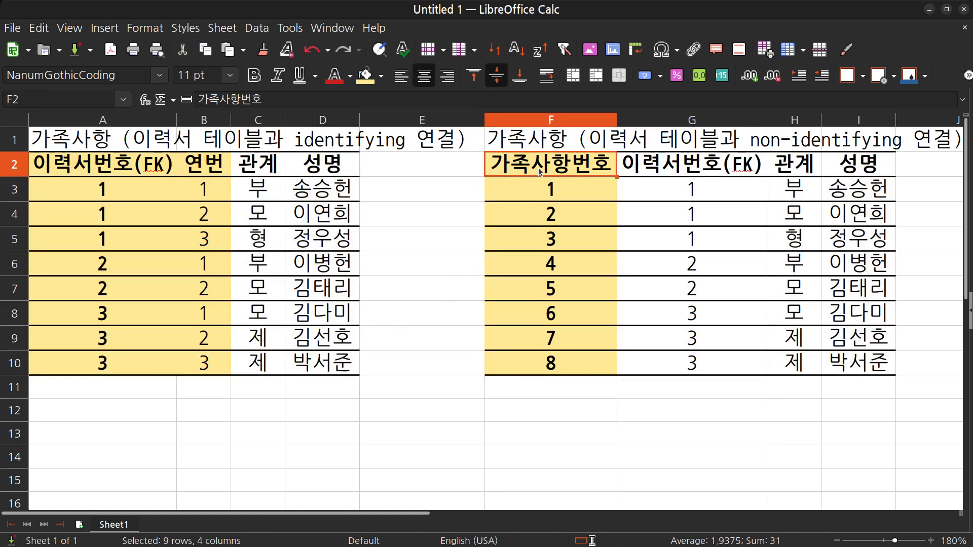
{"action": "left_click", "coordinate": [103, 173]}
{"action": "left_click_drag", "start_coordinate": [103, 173], "coordinate": [324, 364]}
{"action": "left_click_drag", "start_coordinate": [532, 169], "coordinate": [862, 365]}
{"action": "left_click", "coordinate": [769, 385]}
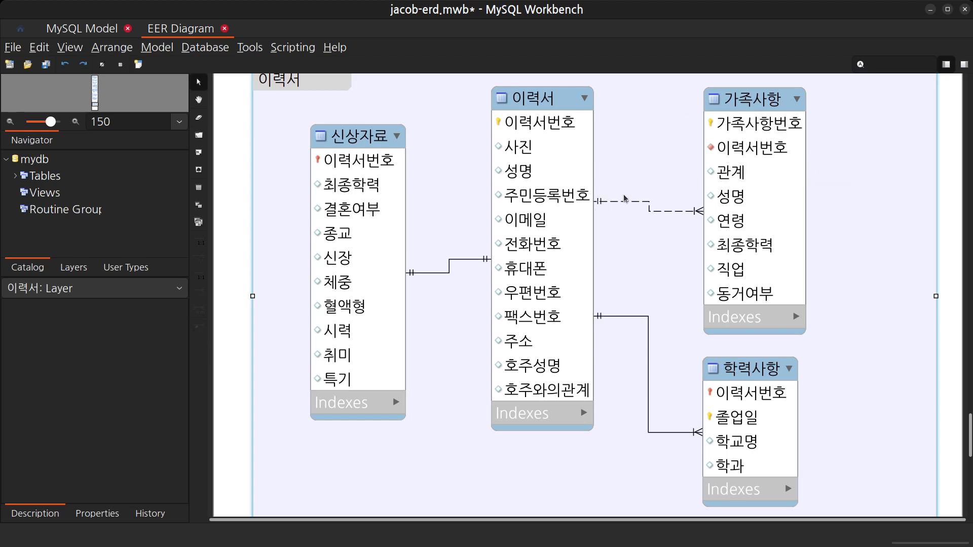
Switch to the EER diagram and delete the 가족사항번호 column from the 가족사항 table
{"action": "double_click", "coordinate": [753, 101]}
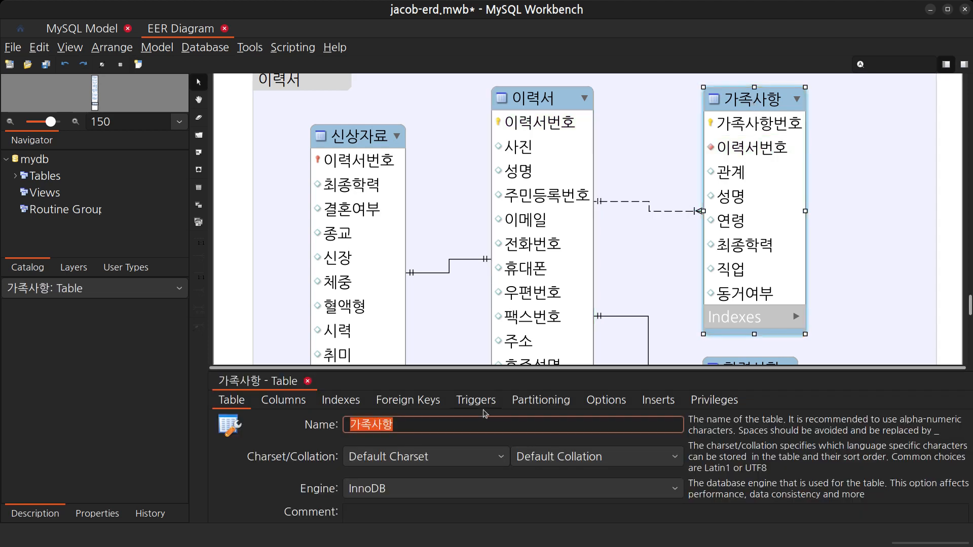
{"action": "left_click", "coordinate": [283, 401]}
{"action": "left_click_drag", "start_coordinate": [321, 375], "coordinate": [313, 178]}
{"action": "scroll", "coordinate": [291, 314], "scroll_direction": "down", "scroll_amount": 1}
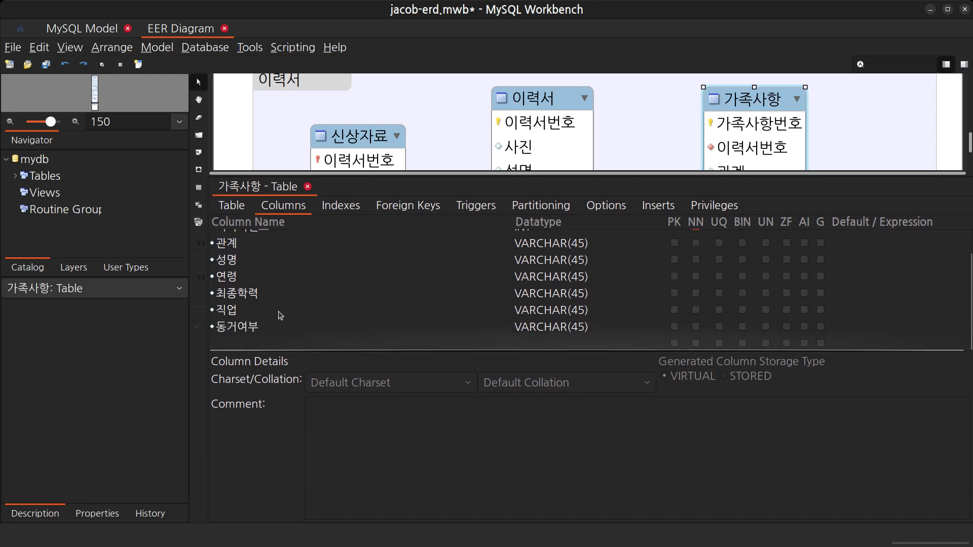
{"action": "scroll", "coordinate": [282, 304], "scroll_direction": "up", "scroll_amount": 1}
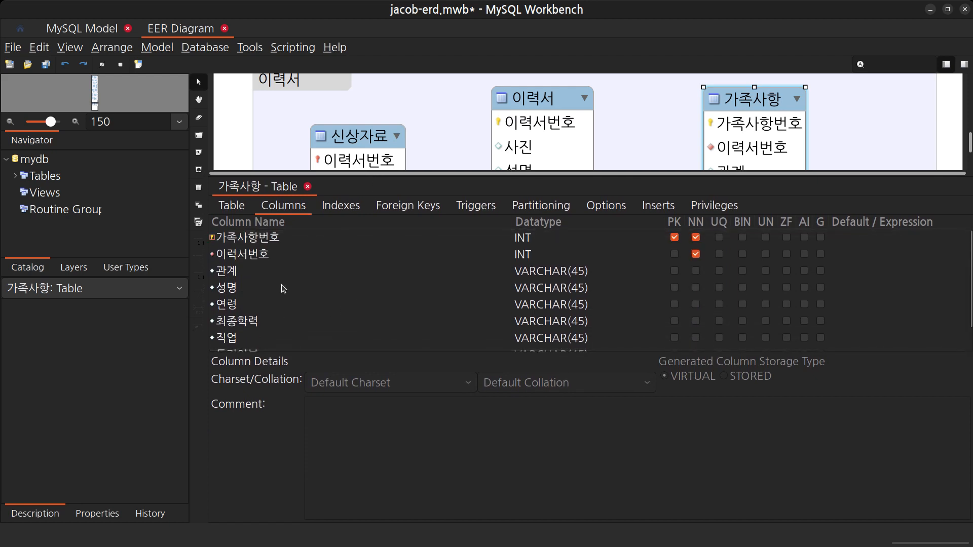
{"action": "left_click", "coordinate": [269, 240]}
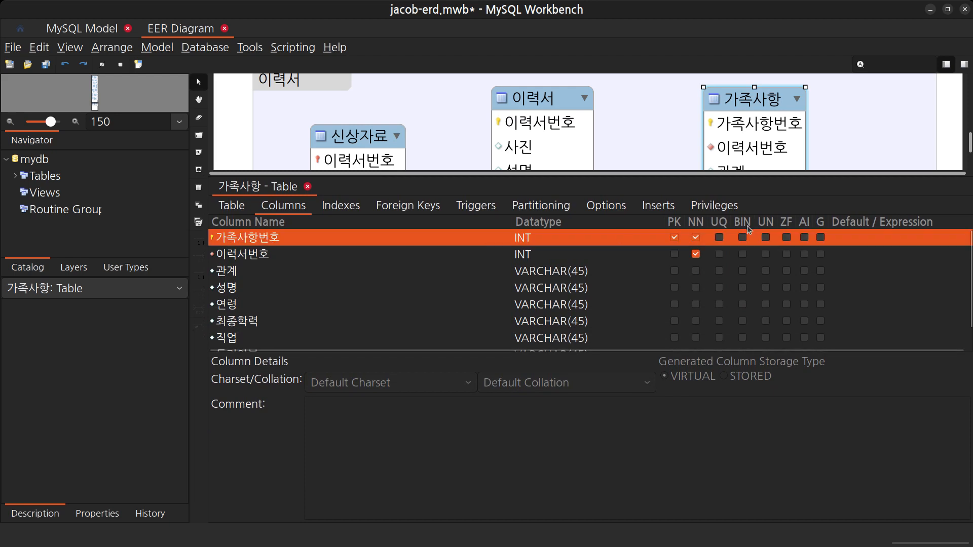
{"action": "right_click", "coordinate": [333, 237]}
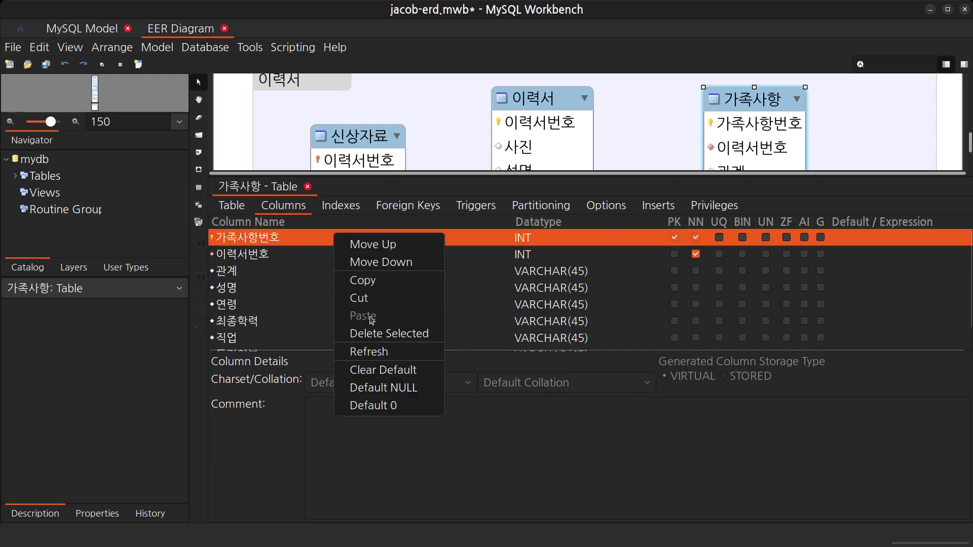
{"action": "left_click", "coordinate": [369, 336]}
Add a new column named 연번 to the 가족사항 table
{"action": "scroll", "coordinate": [368, 340], "scroll_direction": "down", "scroll_amount": 1}
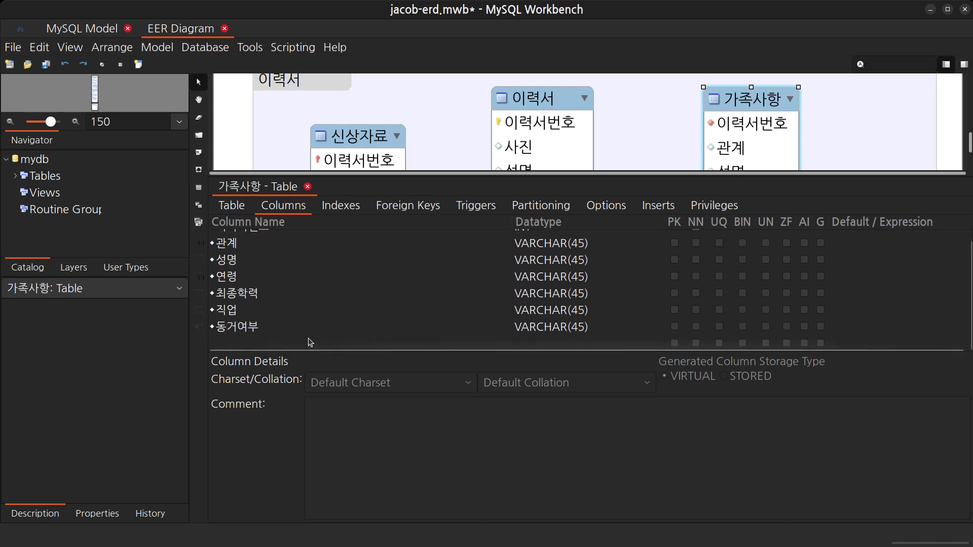
{"action": "left_click", "coordinate": [284, 343]}
{"action": "left_click", "coordinate": [285, 343]}
{"action": "type", "text": "d"}
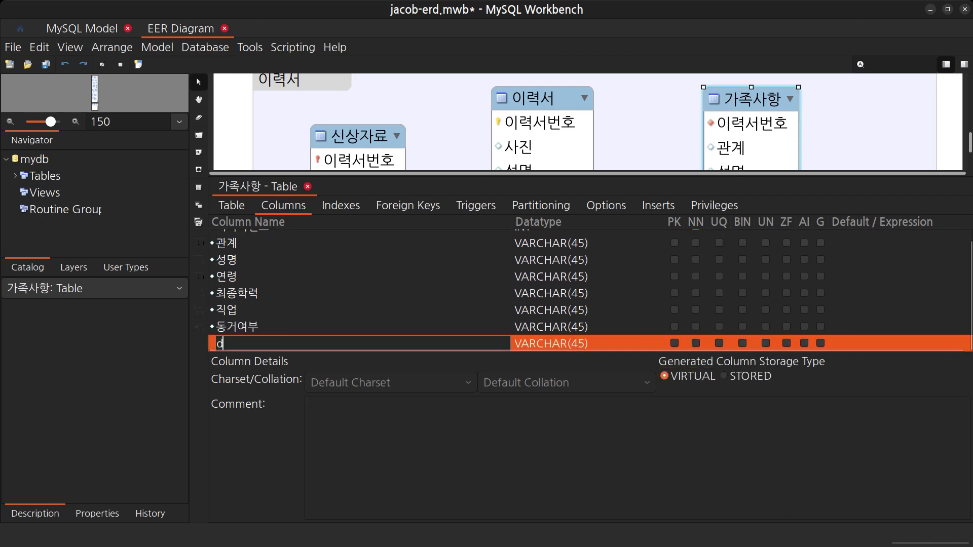
{"action": "key", "text": "BackSpace"}
{"action": "type", "text": "연번"}
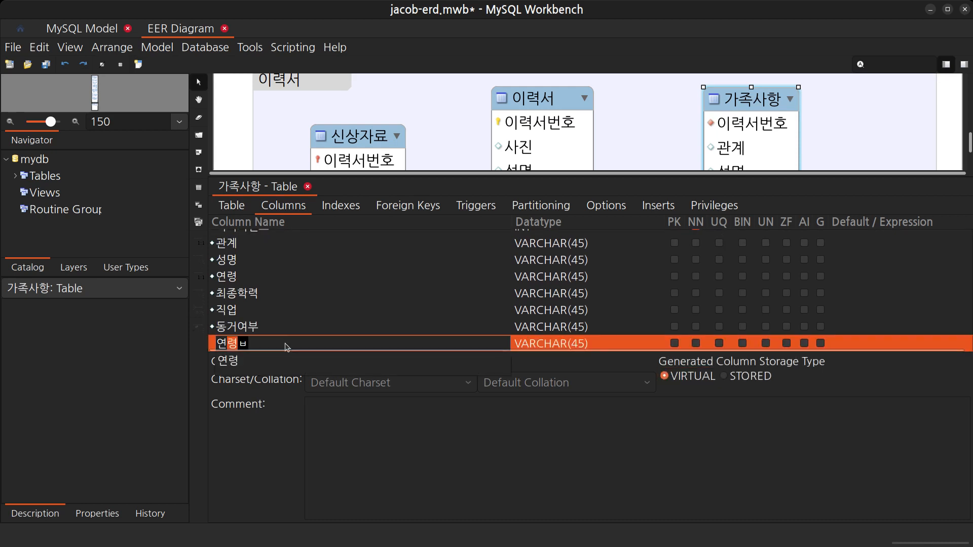
{"action": "key", "text": "Return"}
Move the 연번 column directly below 이력서번호 in the 가족사항 table
{"action": "scroll", "coordinate": [259, 338], "scroll_direction": "up", "scroll_amount": 1}
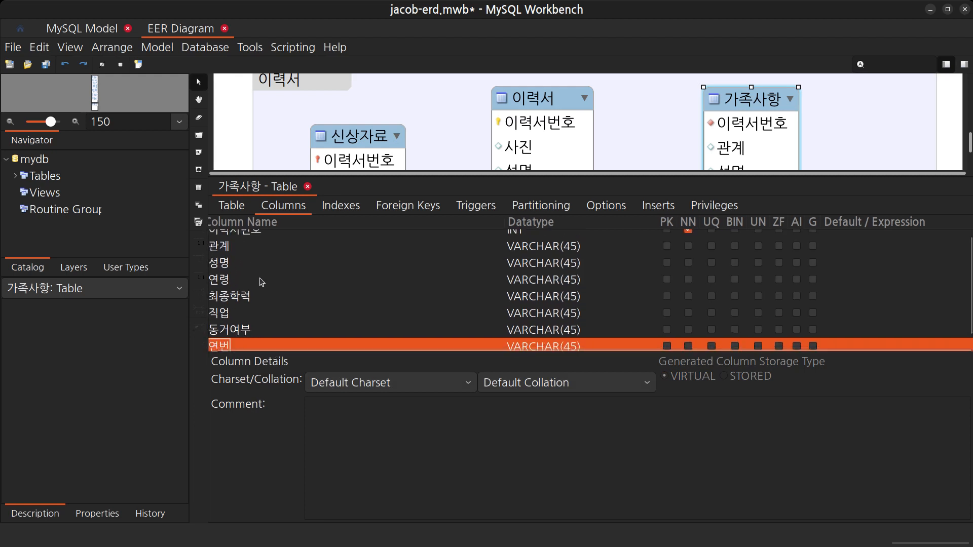
{"action": "scroll", "coordinate": [263, 289], "scroll_direction": "up", "scroll_amount": 1}
{"action": "scroll", "coordinate": [263, 305], "scroll_direction": "down", "scroll_amount": 2}
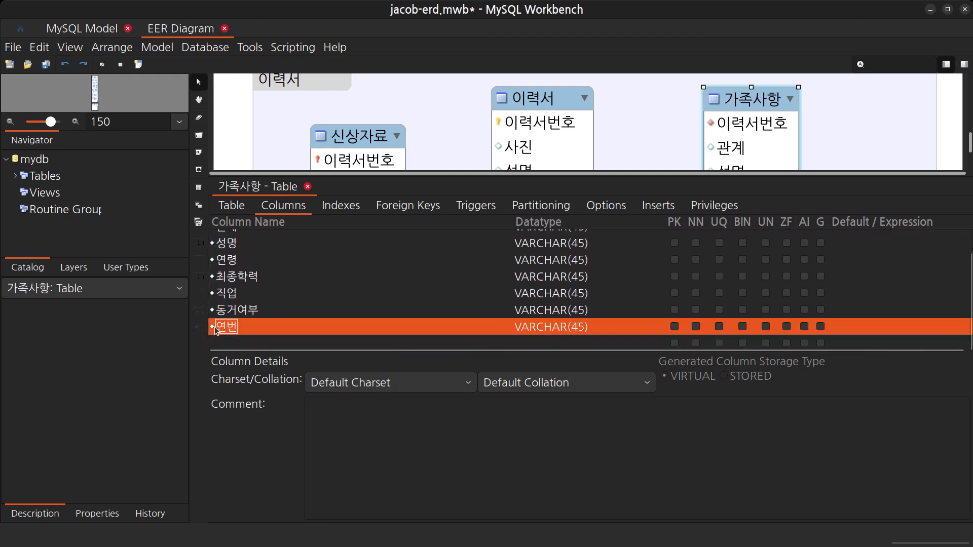
{"action": "left_click_drag", "start_coordinate": [218, 328], "coordinate": [261, 248]}
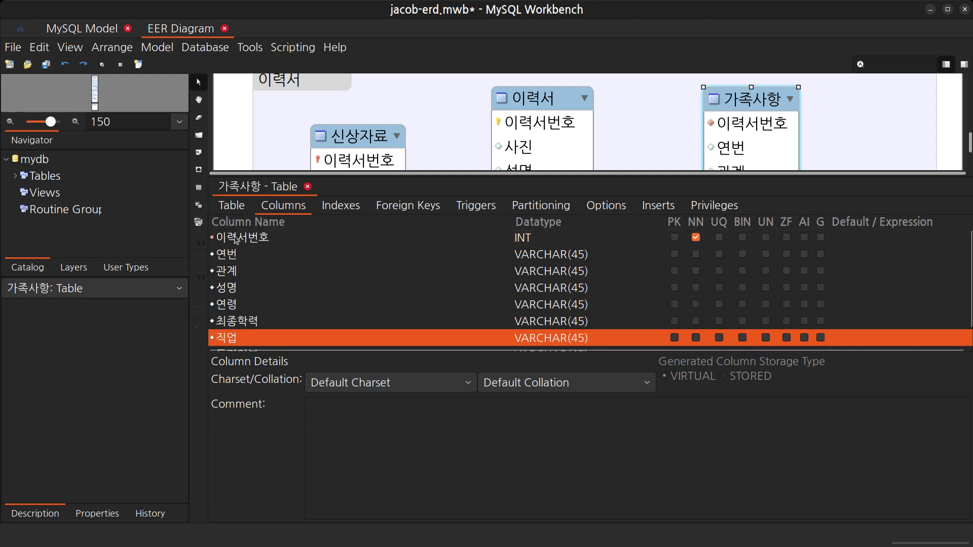
Make 이력서번호 and 연번 the primary key of the 가족사항 table, and check its relationship with 이력서
{"action": "left_click", "coordinate": [675, 237]}
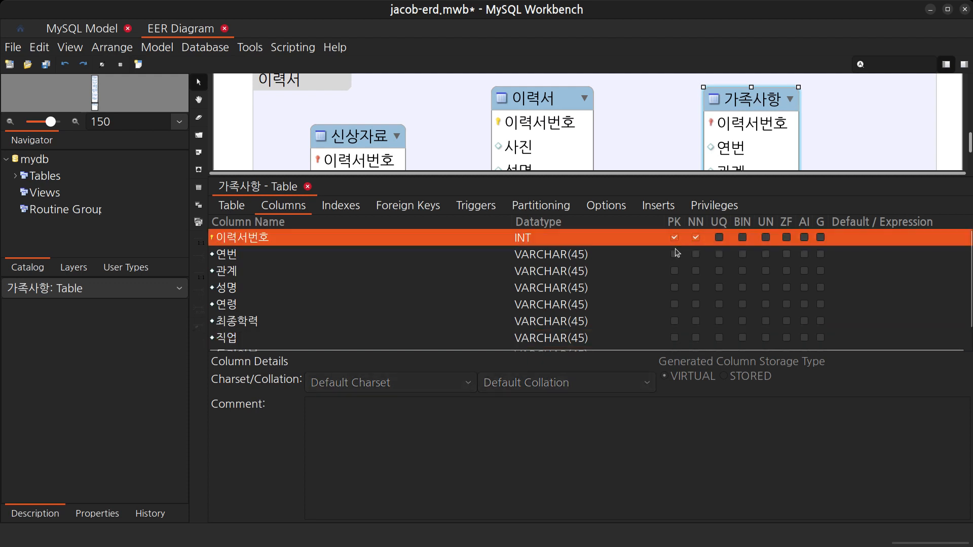
{"action": "left_click", "coordinate": [674, 254]}
{"action": "left_click", "coordinate": [308, 187]}
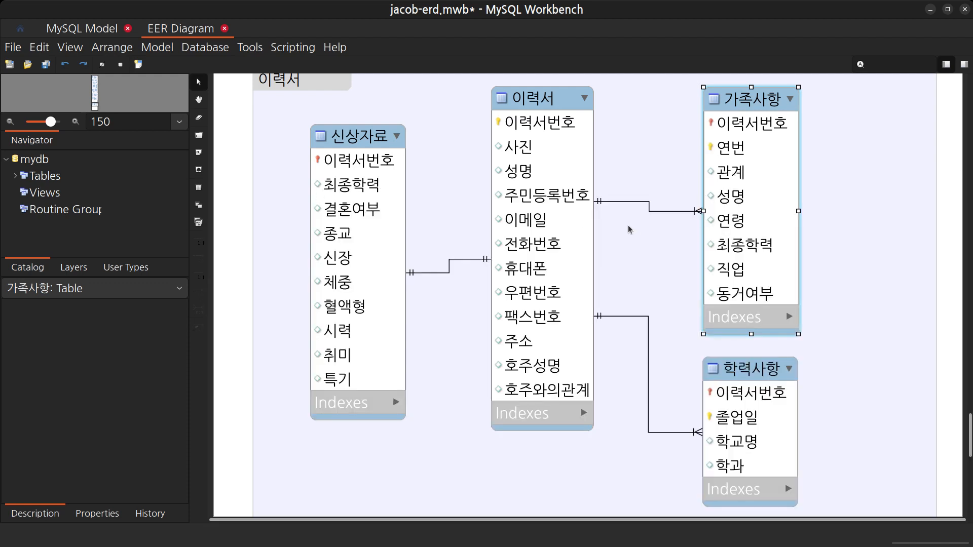
{"action": "left_click", "coordinate": [643, 256]}
{"action": "left_click", "coordinate": [840, 313]}
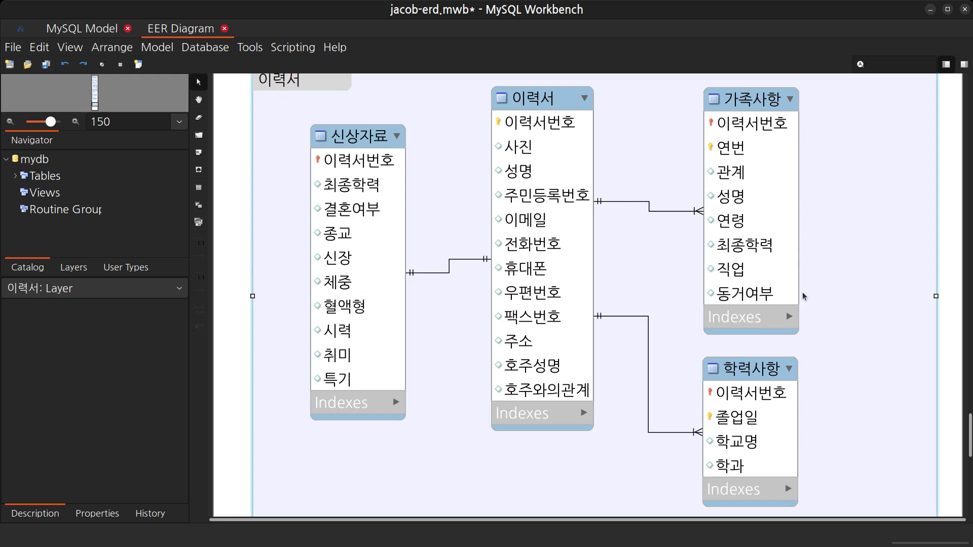
{"action": "left_click", "coordinate": [752, 93]}
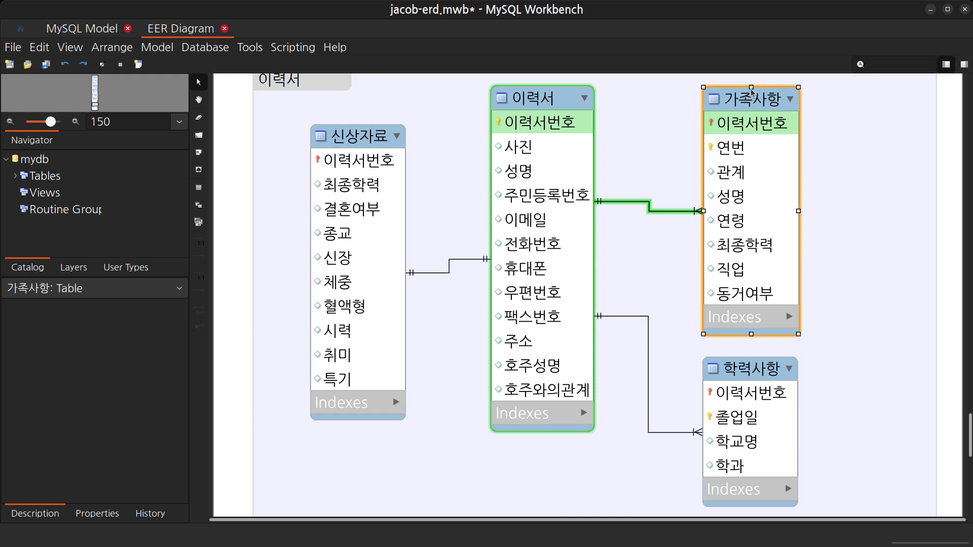
{"action": "left_click", "coordinate": [892, 213]}
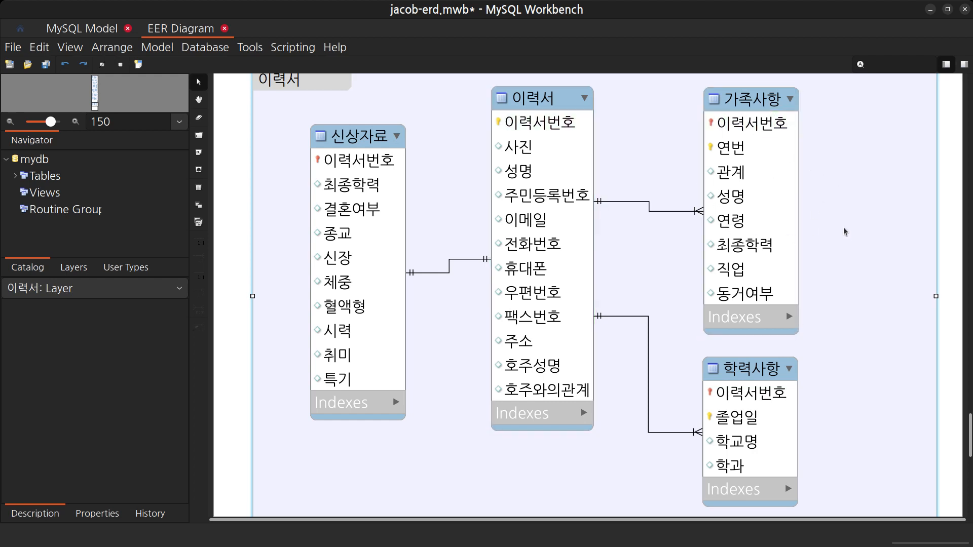
Undo the key and column changes made to the 가족사항 table
{"action": "key", "text": "ctrl+z"}
{"action": "key", "text": "ctrl+z"}
{"action": "key", "text": "ctrl+z"}
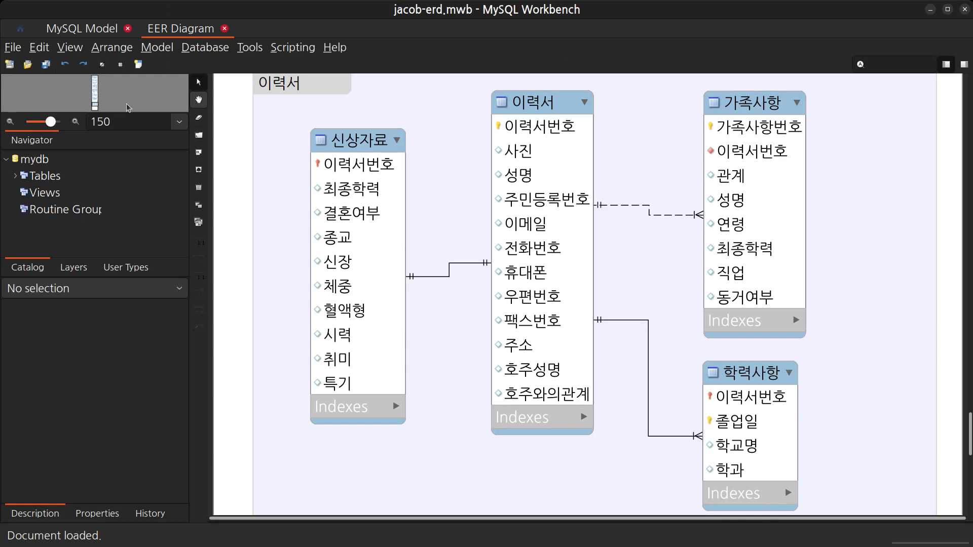
Print all pages of the EER diagram to the file output.pdf in PDF format
{"action": "left_click_drag", "start_coordinate": [96, 108], "coordinate": [106, 81]}
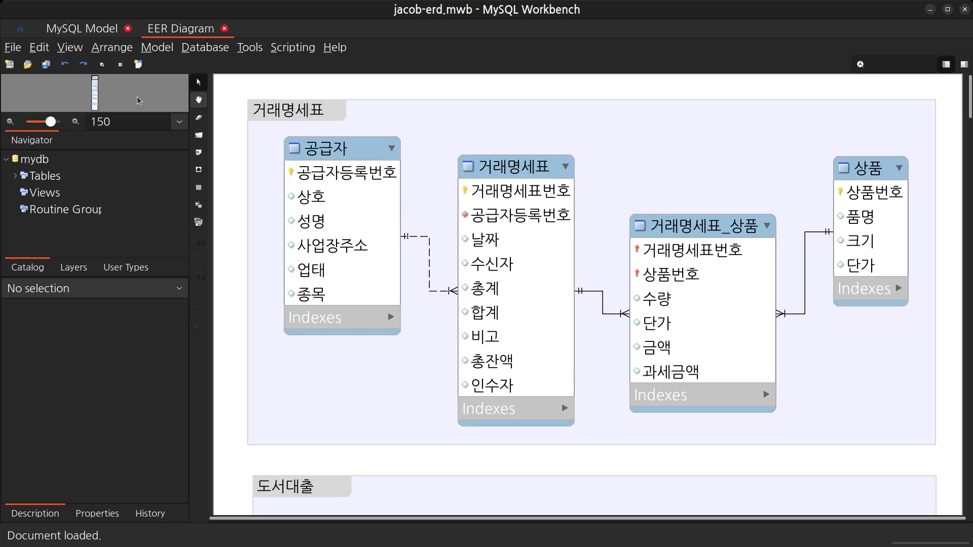
{"action": "left_click", "coordinate": [15, 49]}
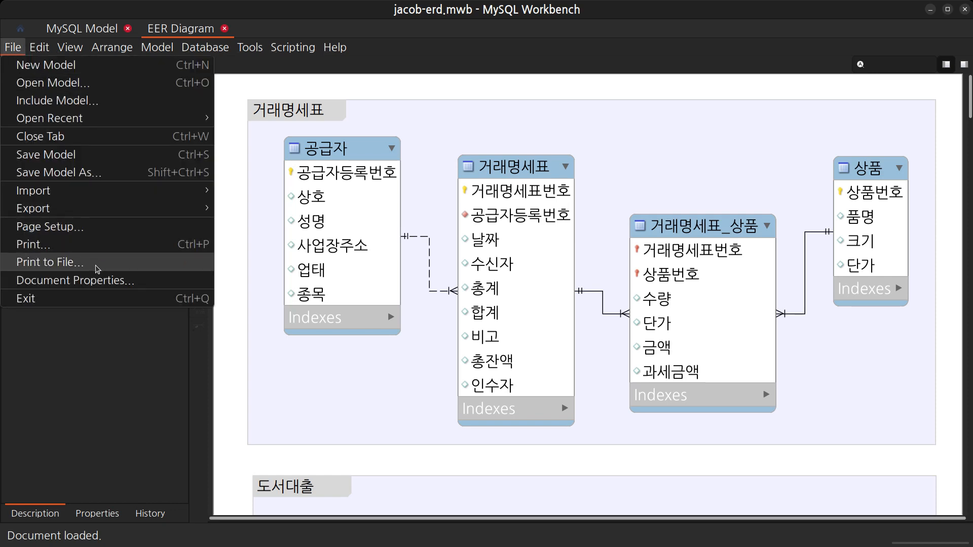
{"action": "left_click", "coordinate": [230, 361]}
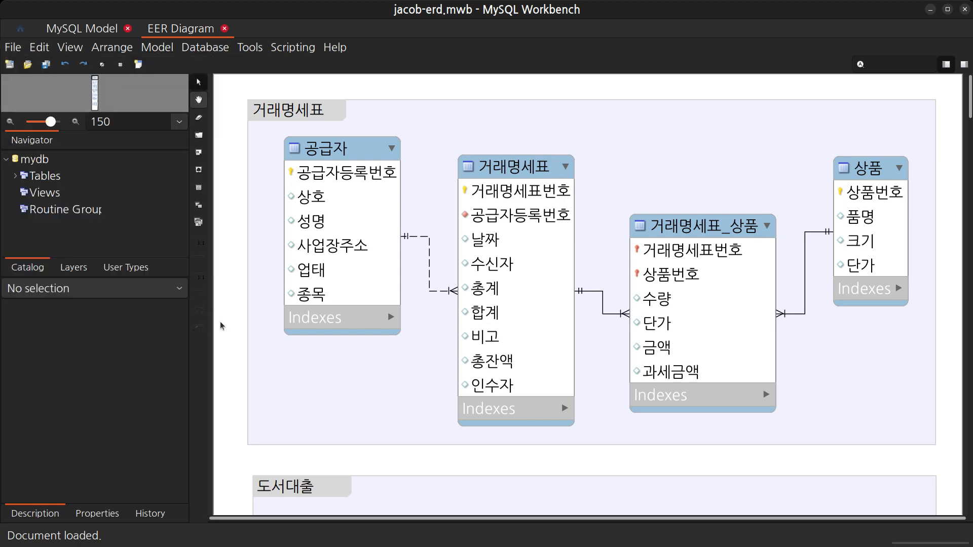
{"action": "key", "text": "ctrl+p"}
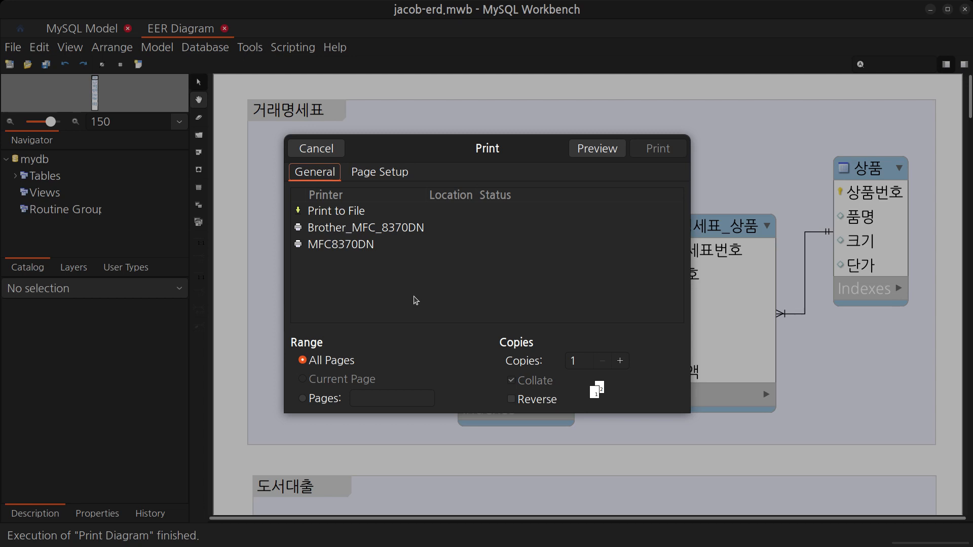
{"action": "left_click", "coordinate": [353, 210]}
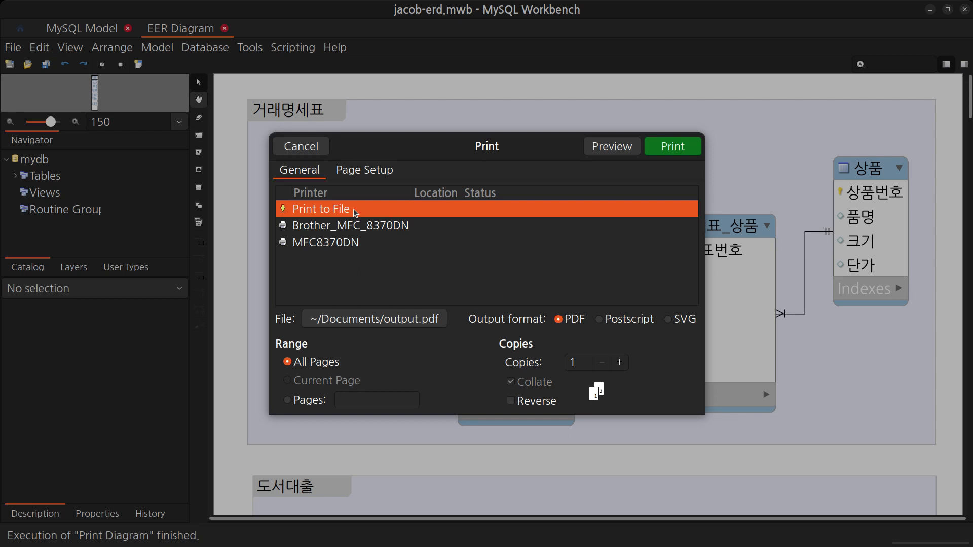
{"action": "key", "text": "alt+Tab"}
{"action": "left_click", "coordinate": [673, 147]}
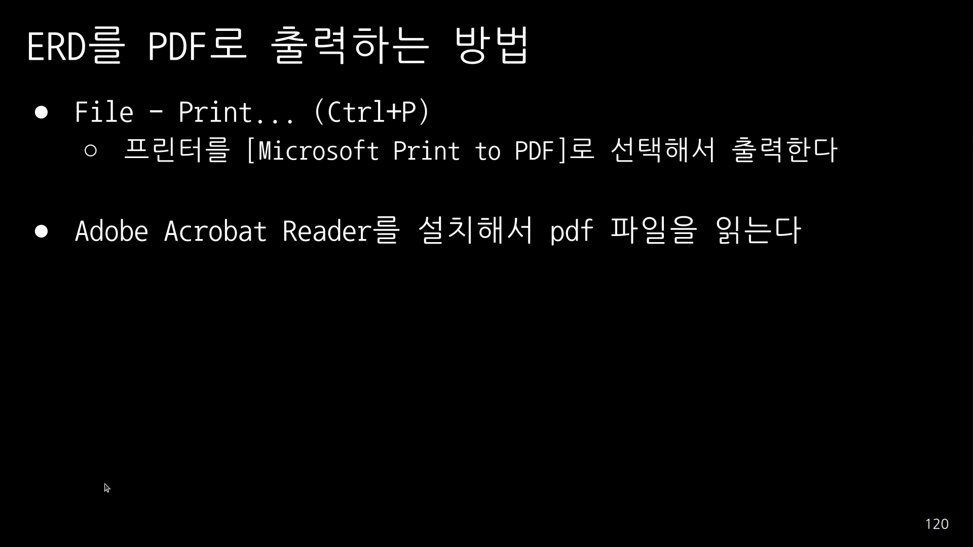
Turn on the laser pointer in the slideshow on the slide about exporting an ERD to PDF
{"action": "left_click", "coordinate": [86, 522]}
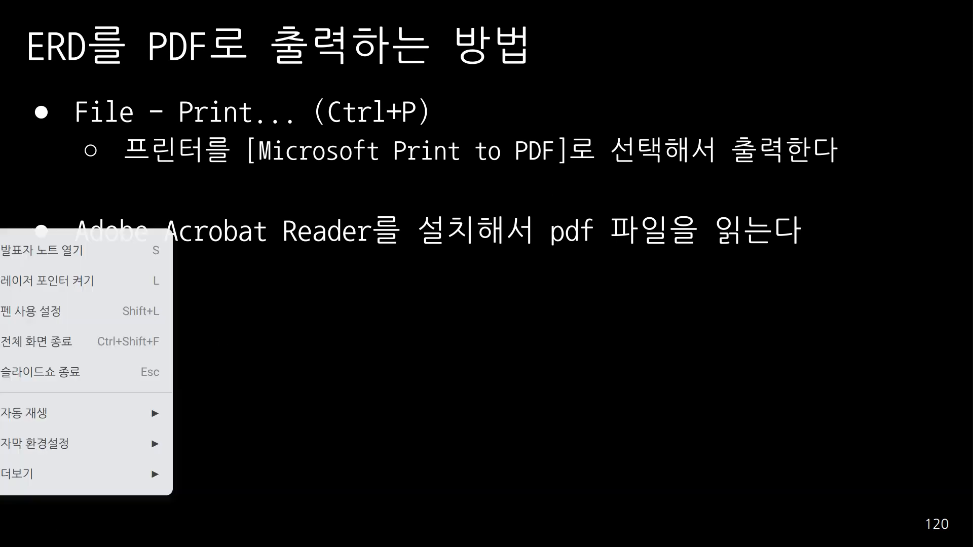
{"action": "left_click", "coordinate": [115, 277]}
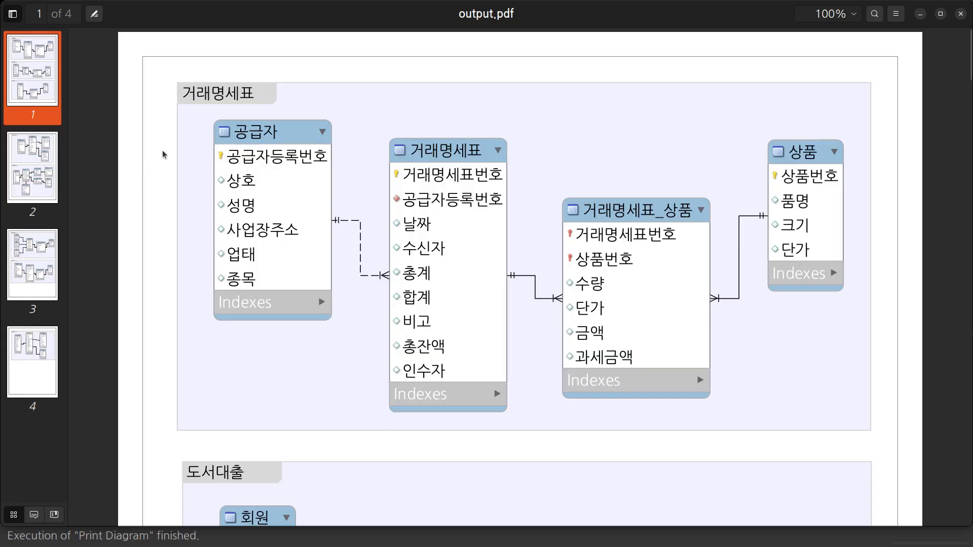
Review the exported diagrams on all four pages of output.pdf
{"action": "scroll", "coordinate": [163, 152], "scroll_direction": "down", "scroll_amount": 15}
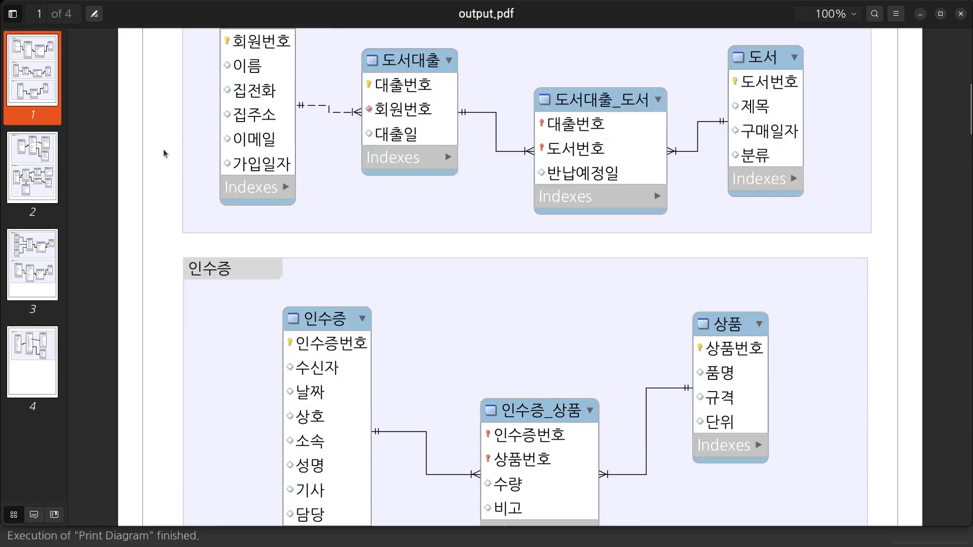
{"action": "scroll", "coordinate": [163, 152], "scroll_direction": "down", "scroll_amount": 15}
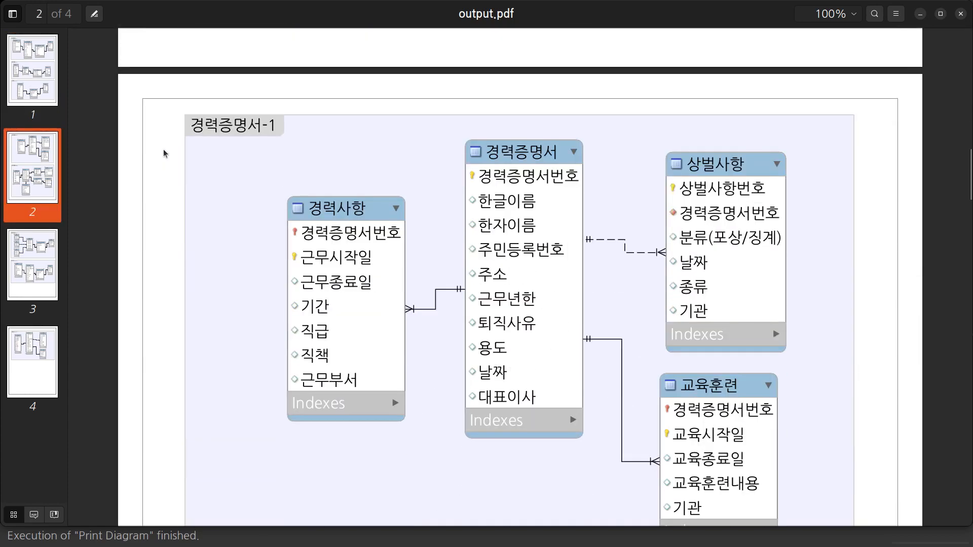
{"action": "scroll", "coordinate": [163, 153], "scroll_direction": "down", "scroll_amount": 15}
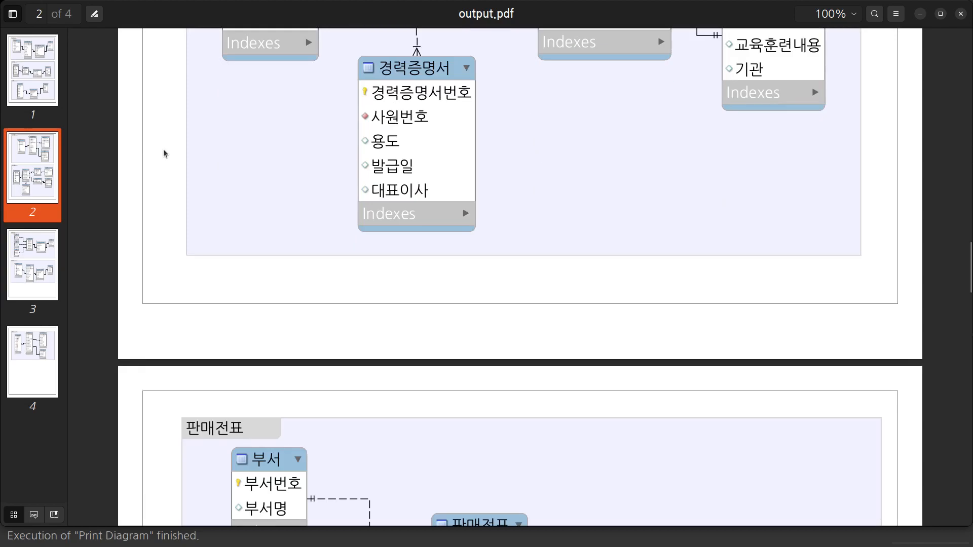
{"action": "scroll", "coordinate": [163, 153], "scroll_direction": "down", "scroll_amount": 15}
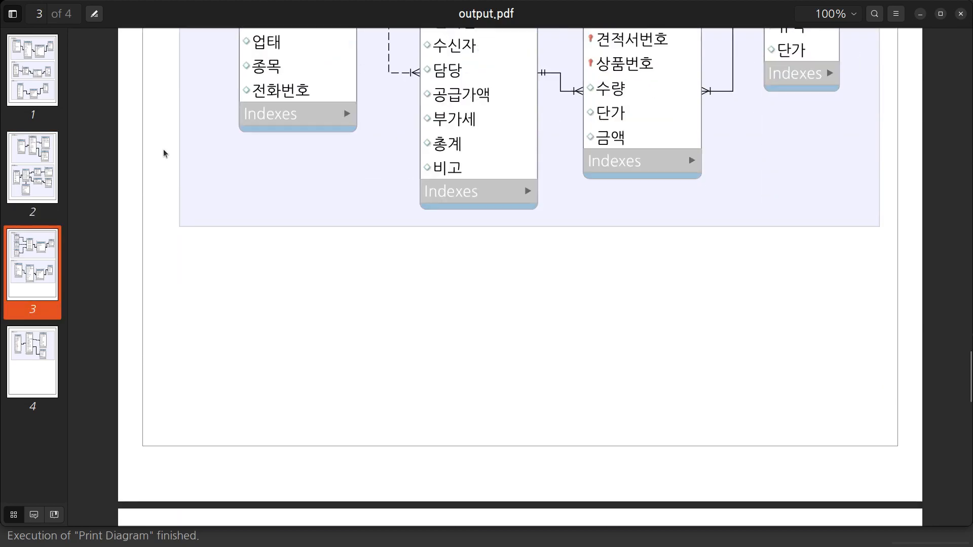
{"action": "scroll", "coordinate": [163, 149], "scroll_direction": "down", "scroll_amount": 8}
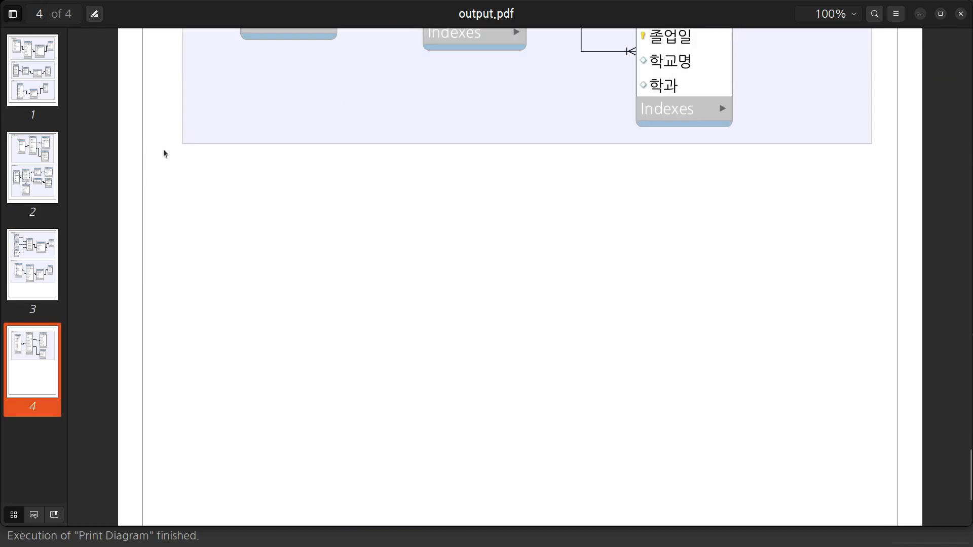
{"action": "scroll", "coordinate": [163, 149], "scroll_direction": "up", "scroll_amount": 10}
{"action": "scroll", "coordinate": [163, 153], "scroll_direction": "up", "scroll_amount": 20}
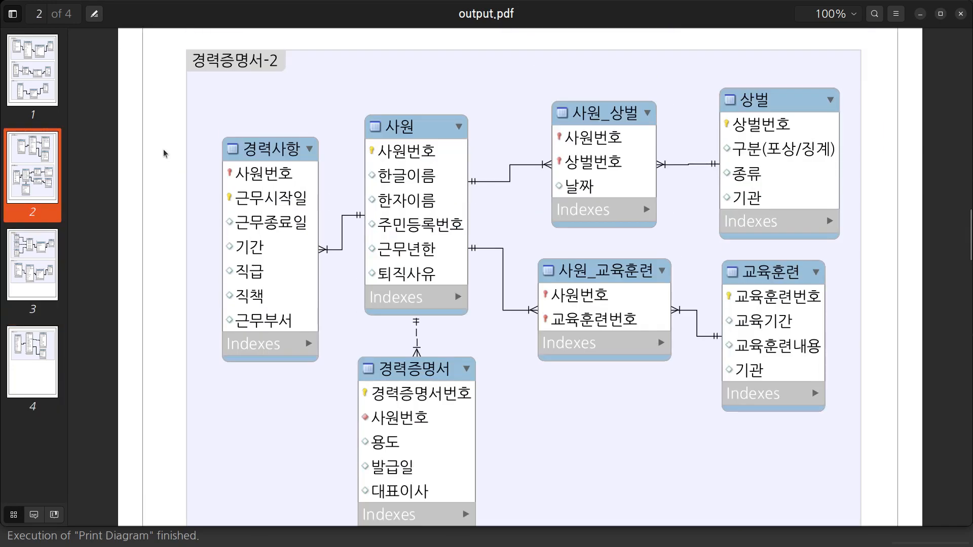
Recheck the exported form diagrams in output.pdf, from 거래명세표 on page 1 to 이력서 on page 4, and go back to the first page
{"action": "scroll", "coordinate": [163, 149], "scroll_direction": "up", "scroll_amount": 5}
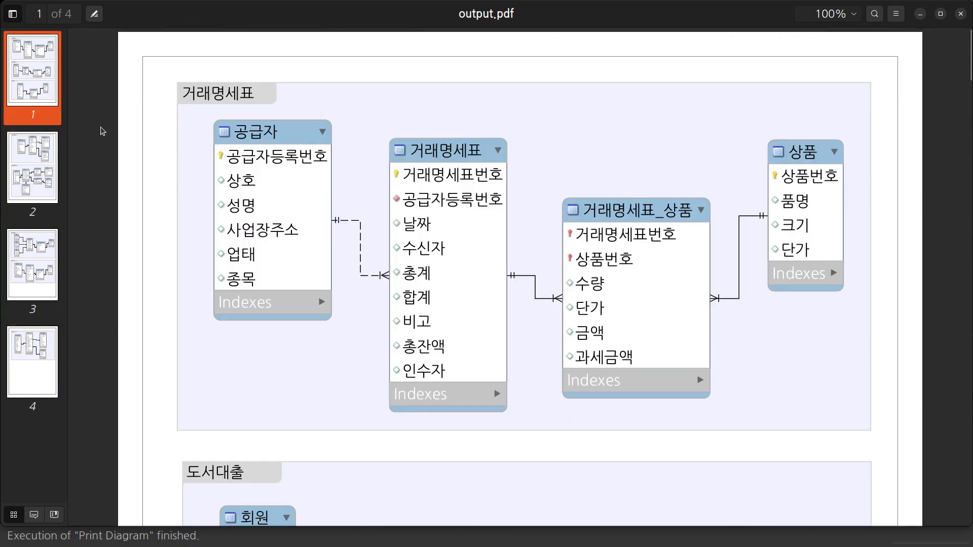
{"action": "left_click", "coordinate": [38, 172]}
{"action": "left_click", "coordinate": [36, 264]}
{"action": "left_click", "coordinate": [40, 370]}
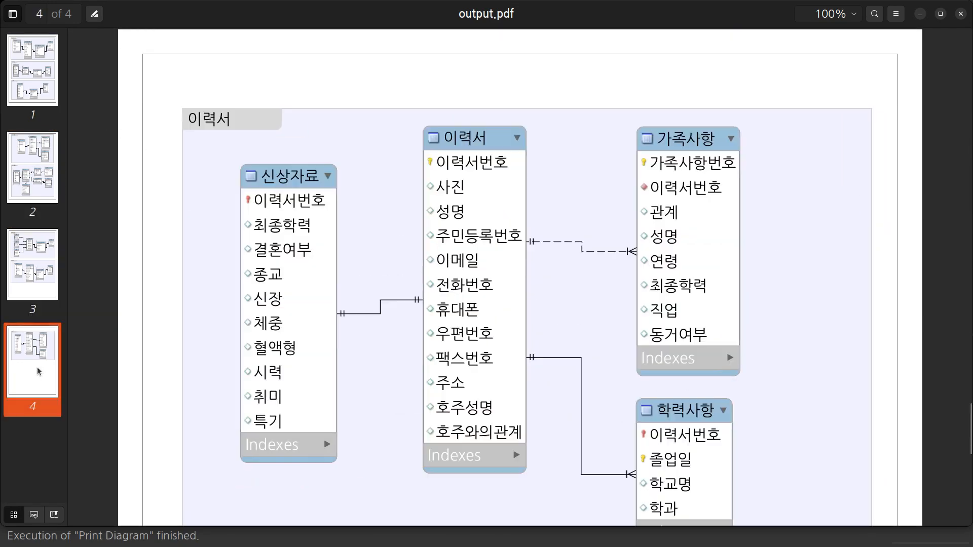
{"action": "left_click", "coordinate": [40, 69]}
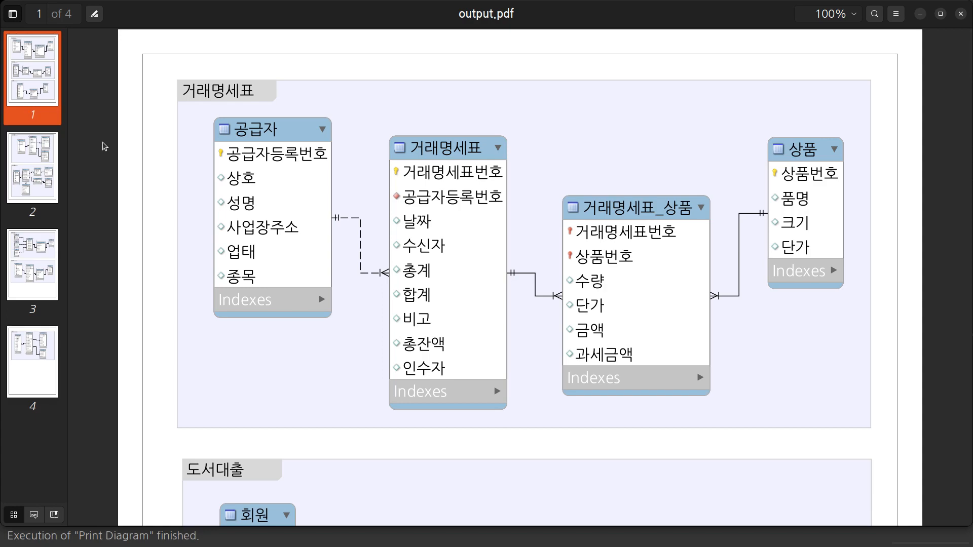
{"action": "scroll", "coordinate": [100, 161], "scroll_direction": "down", "scroll_amount": 10}
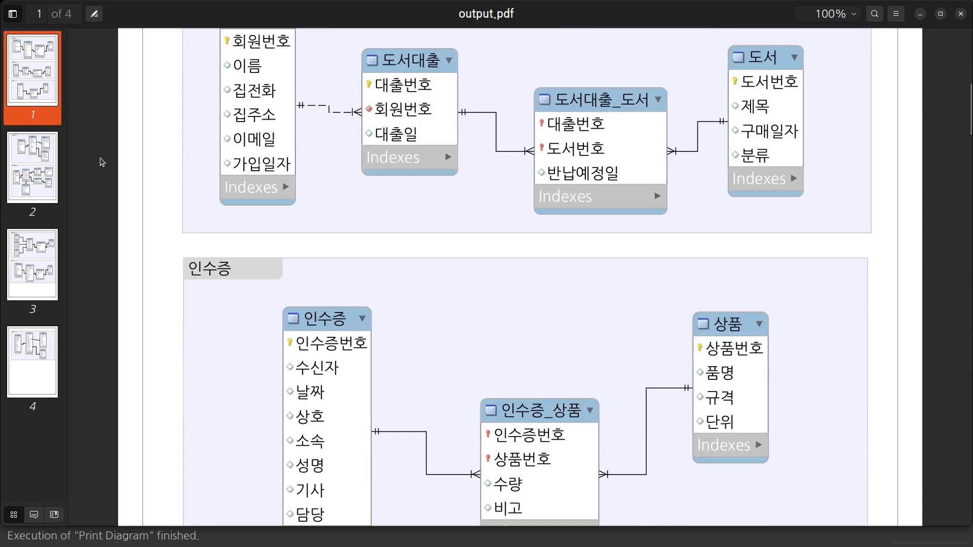
{"action": "scroll", "coordinate": [100, 159], "scroll_direction": "down", "scroll_amount": 20}
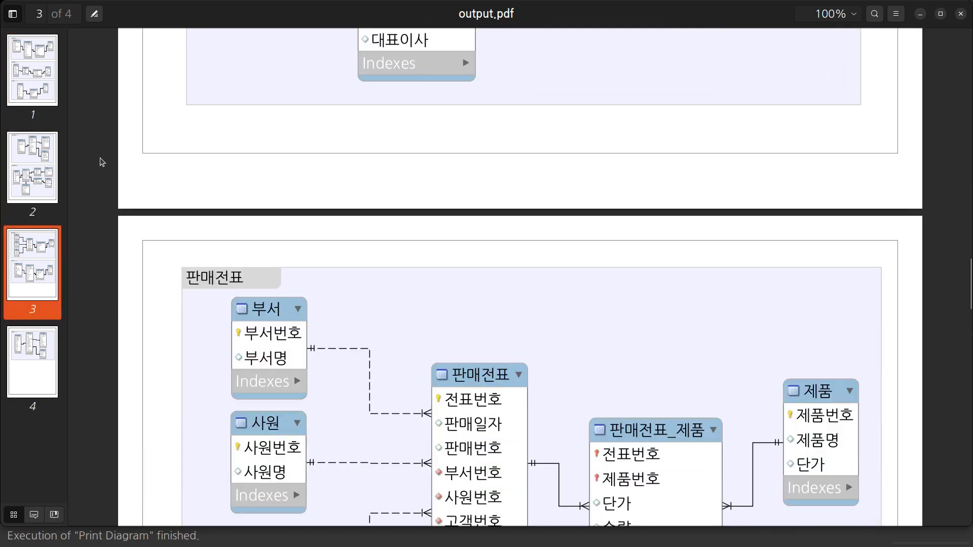
{"action": "scroll", "coordinate": [100, 160], "scroll_direction": "down", "scroll_amount": 16}
{"action": "scroll", "coordinate": [100, 160], "scroll_direction": "up", "scroll_amount": 3}
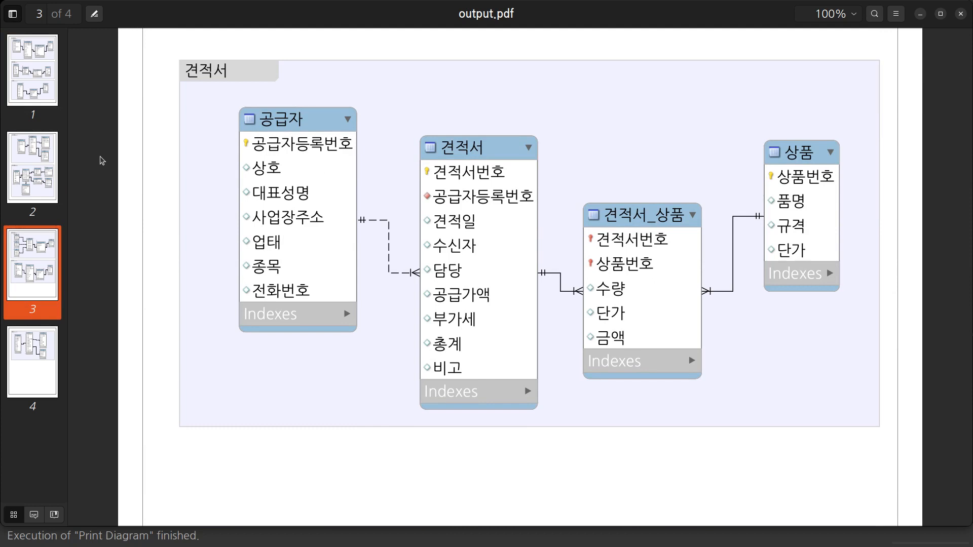
{"action": "left_click", "coordinate": [32, 71]}
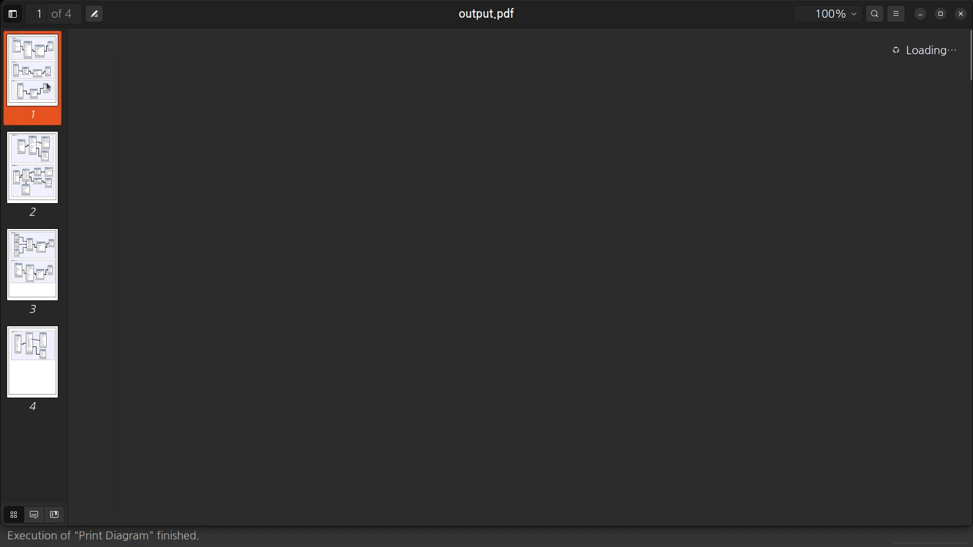